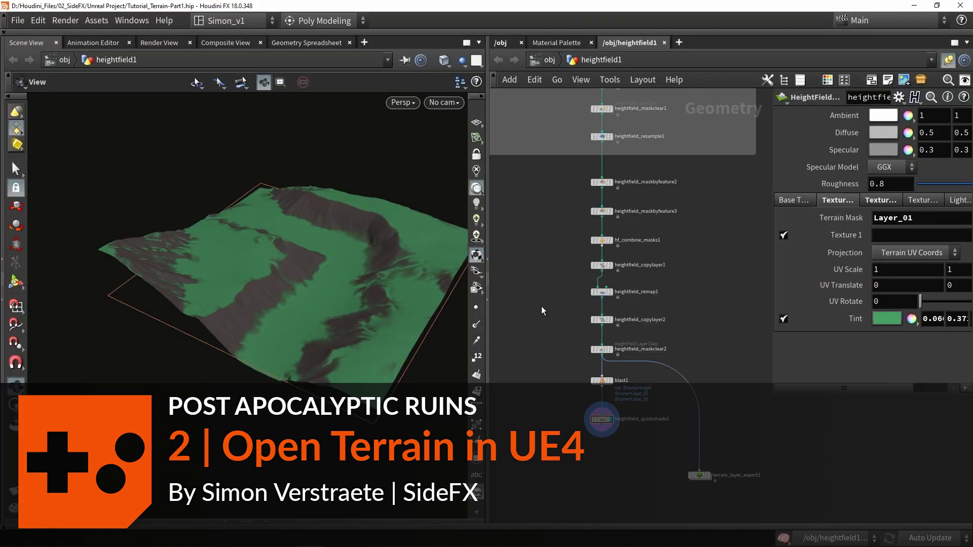
# Enclose the nodes from heightfield_maskbyfeature2 down to heightfield_quickshade1 in a network box and widen it to match the box above.
pyautogui.scroll(-3, 527, 263)
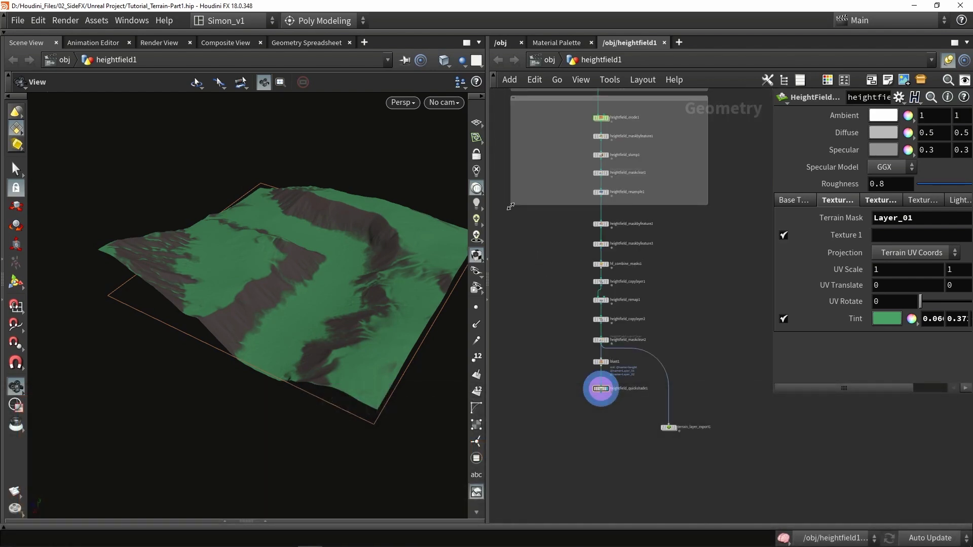
pyautogui.moveTo(510, 208); pyautogui.dragTo(703, 400)
pyautogui.hotkey('shift', 'o')
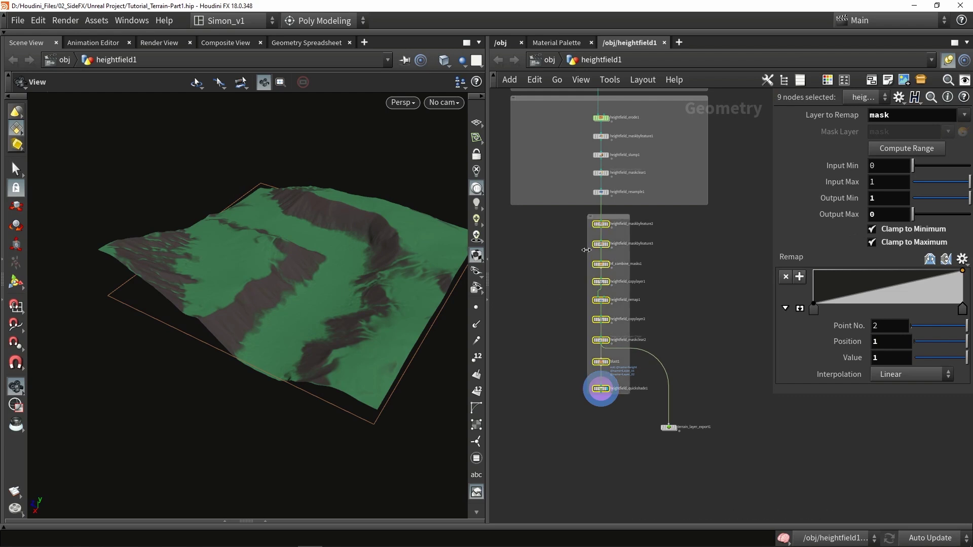
pyautogui.moveTo(586, 250); pyautogui.dragTo(532, 252)
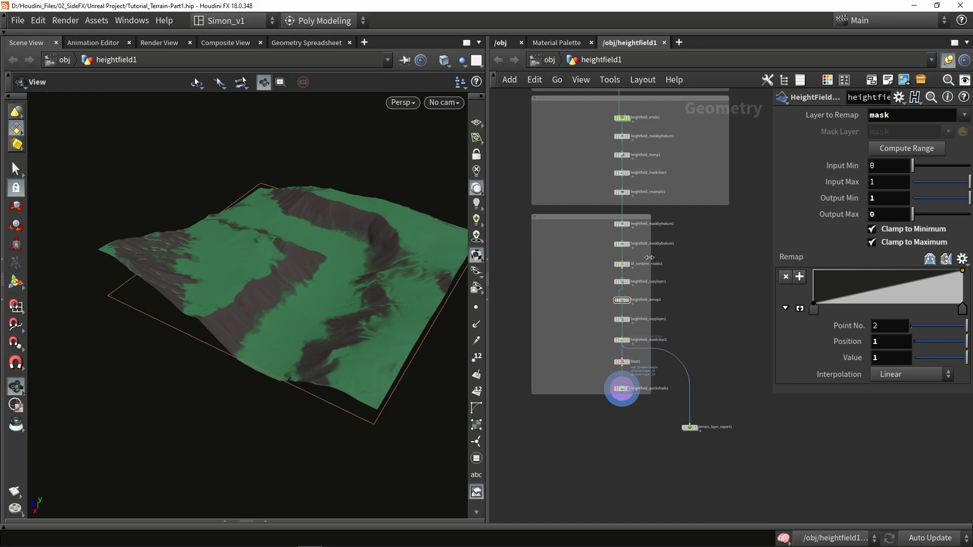
pyautogui.moveTo(649, 257); pyautogui.dragTo(728, 251)
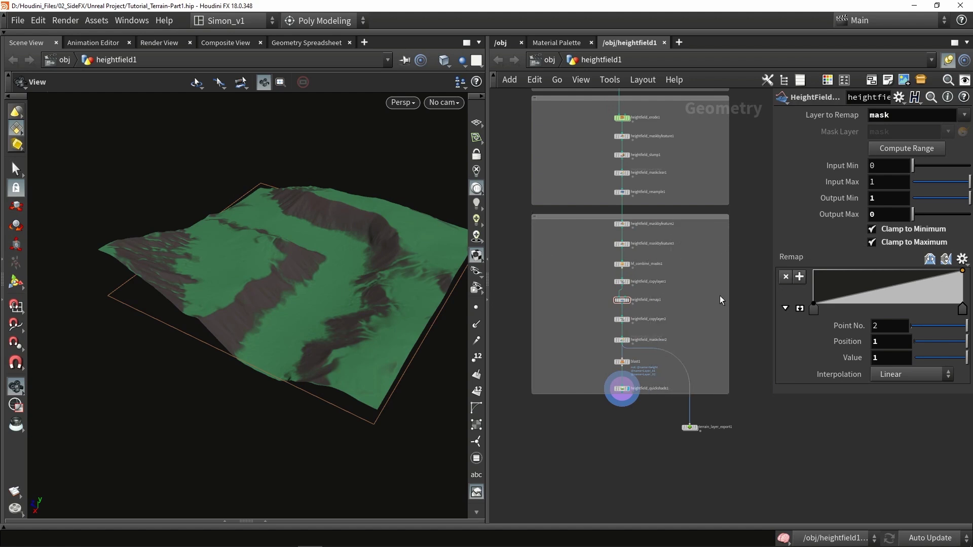
# Go up to the object level and collapse the heightfield1 geometry node into a subnetwork.
pyautogui.press('u')
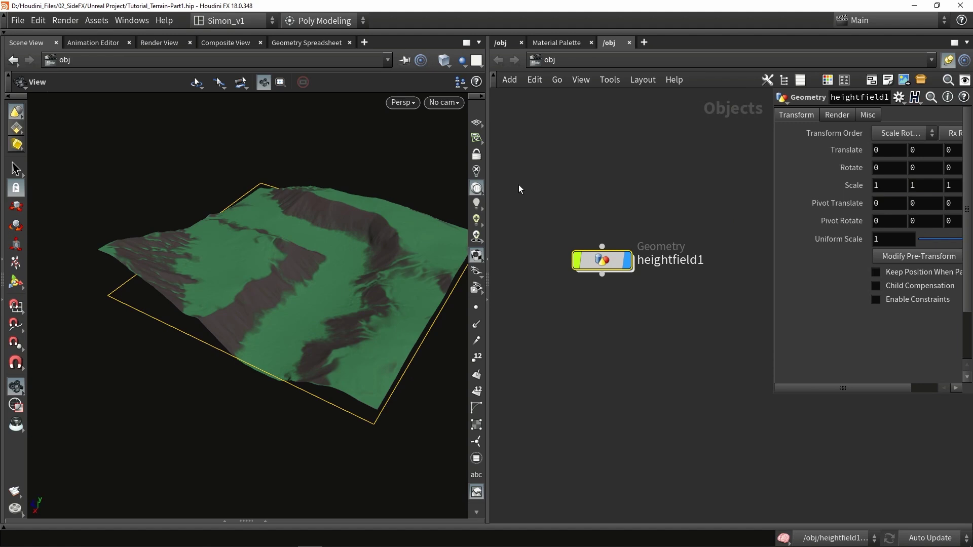
pyautogui.moveTo(518, 184); pyautogui.dragTo(685, 336)
pyautogui.moveTo(600, 265)
pyautogui.click(920, 83)
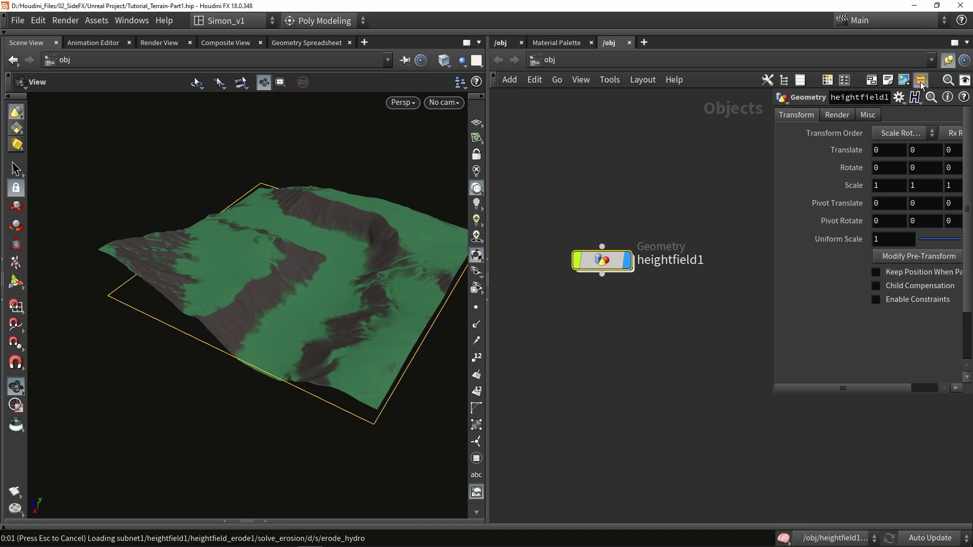
# Create a digital asset from the subnetwork with the operator name Proc_Terrain_Proj_1.
pyautogui.rightClick(607, 268)
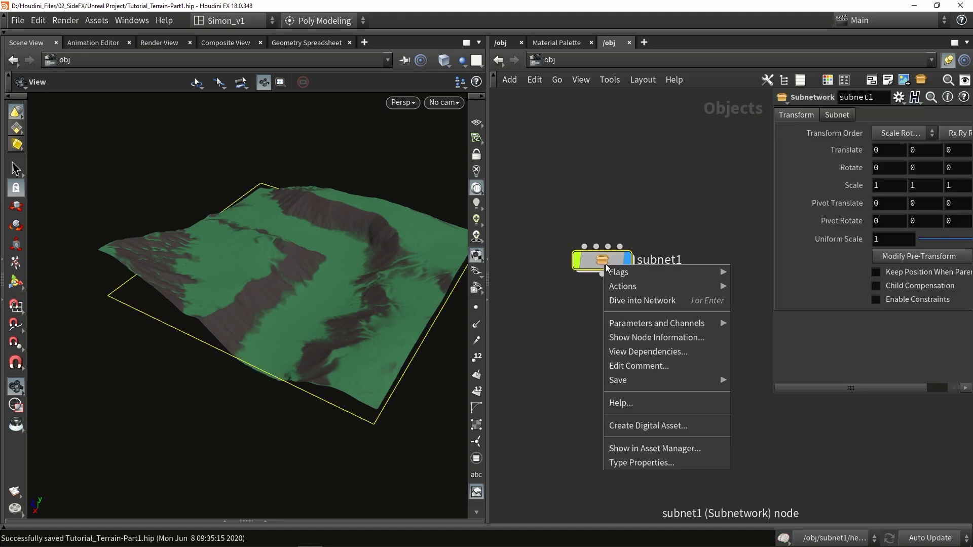
pyautogui.click(622, 429)
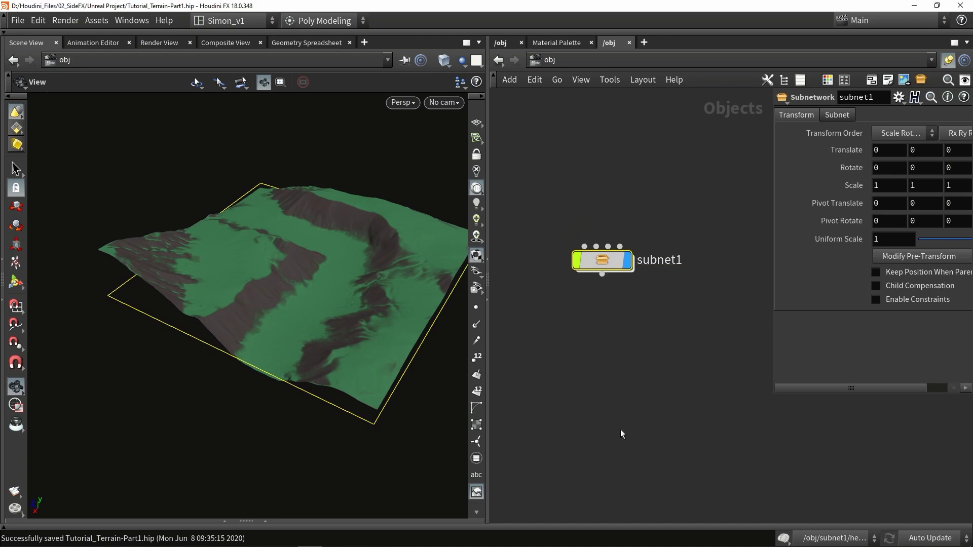
pyautogui.moveTo(606, 421); pyautogui.dragTo(466, 427)
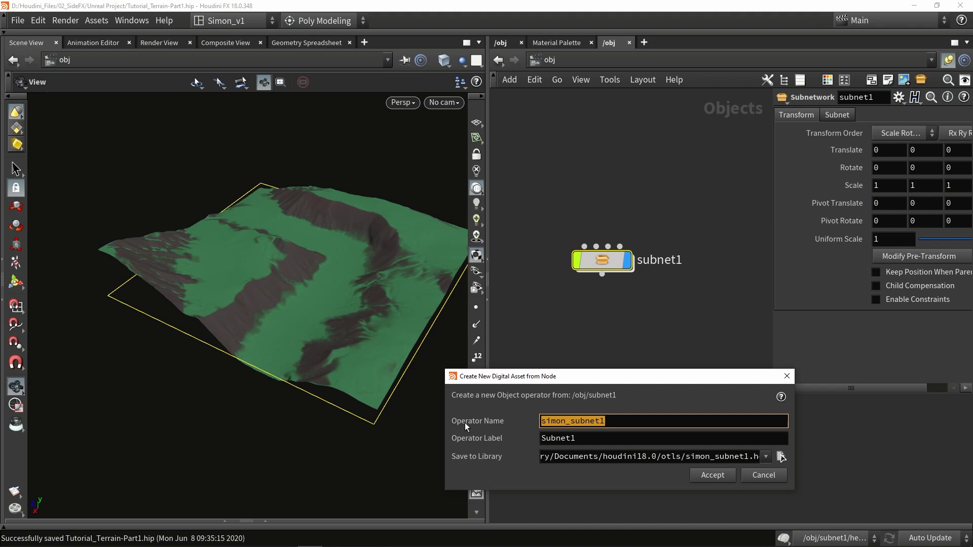
pyautogui.write('Proc_Terrain_Proj_1')
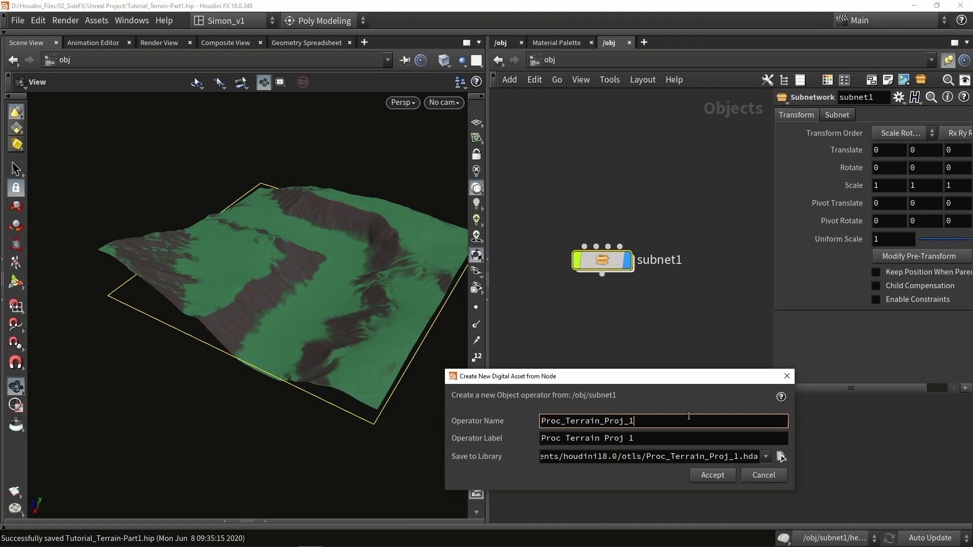
pyautogui.click(720, 478)
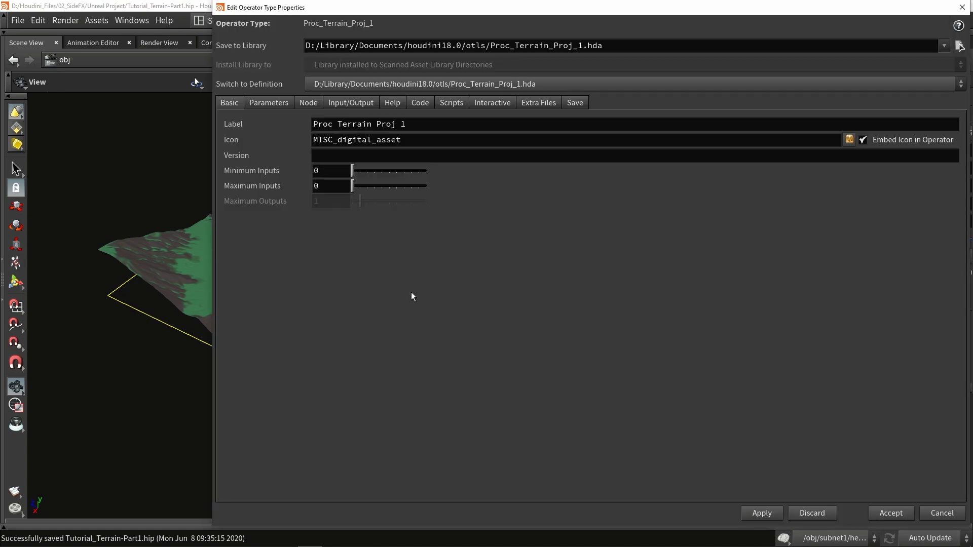
# Make all existing Transform and Subnet parameters of the digital asset invisible and accept the type properties.
pyautogui.click(273, 103)
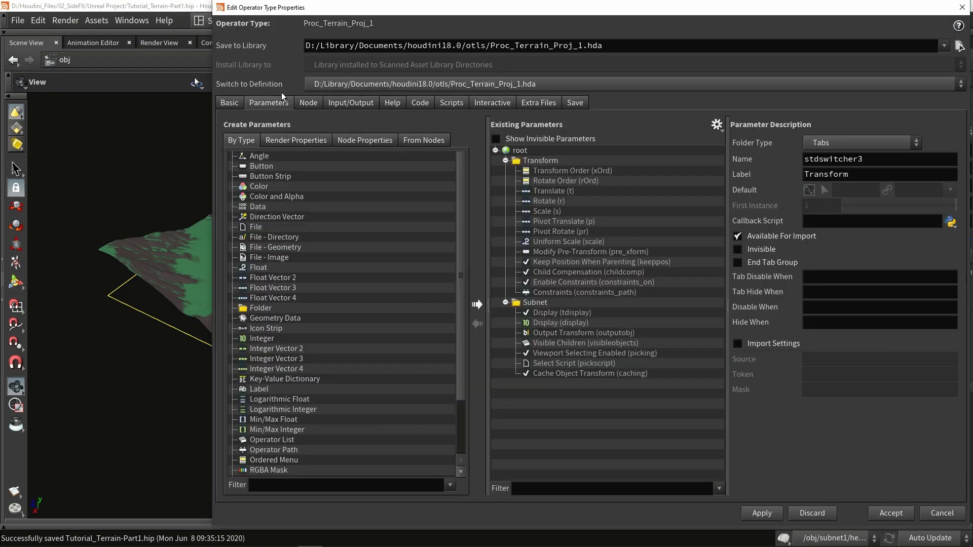
pyautogui.moveTo(323, 11); pyautogui.dragTo(200, 16)
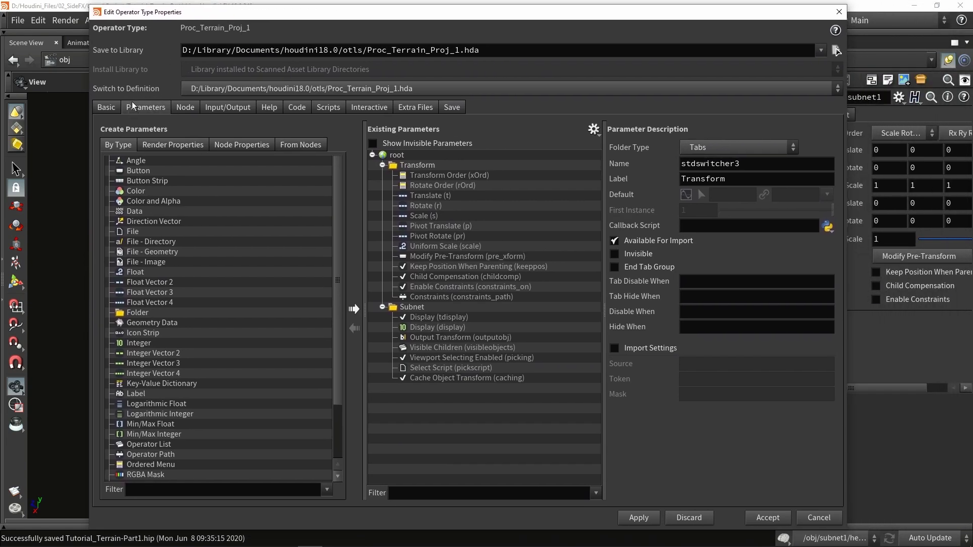
pyautogui.moveTo(231, 12); pyautogui.dragTo(217, 11)
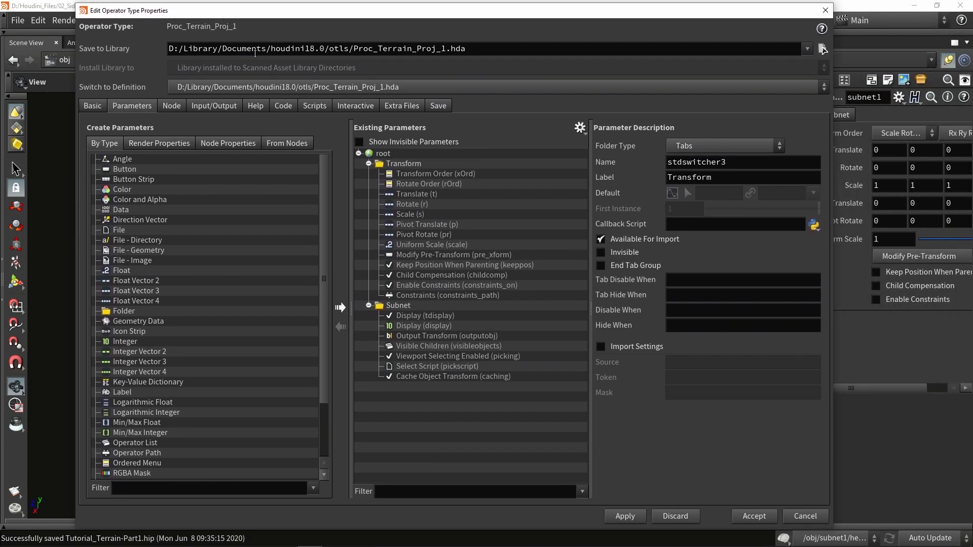
pyautogui.doubleClick(408, 164)
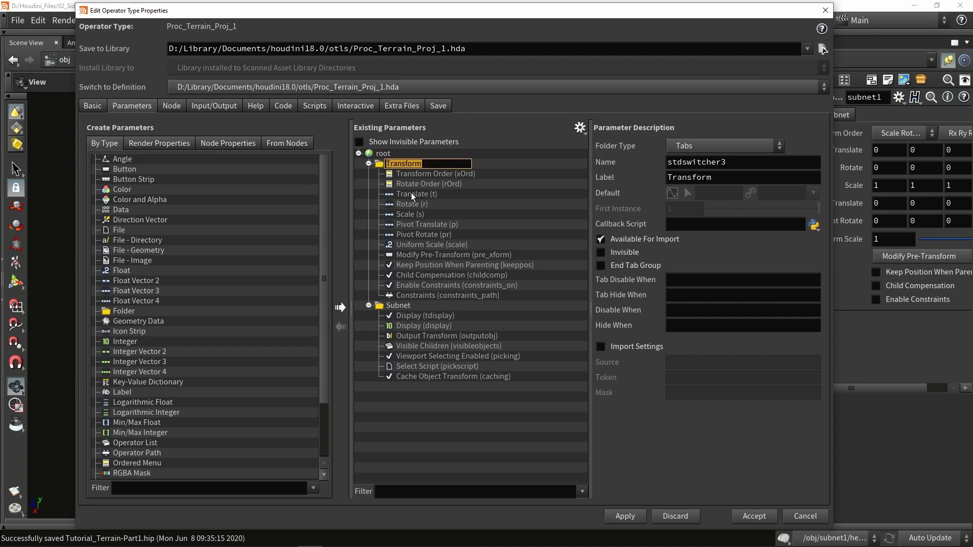
pyautogui.keyDown('shift'); pyautogui.click(427, 377); pyautogui.keyUp('shift')
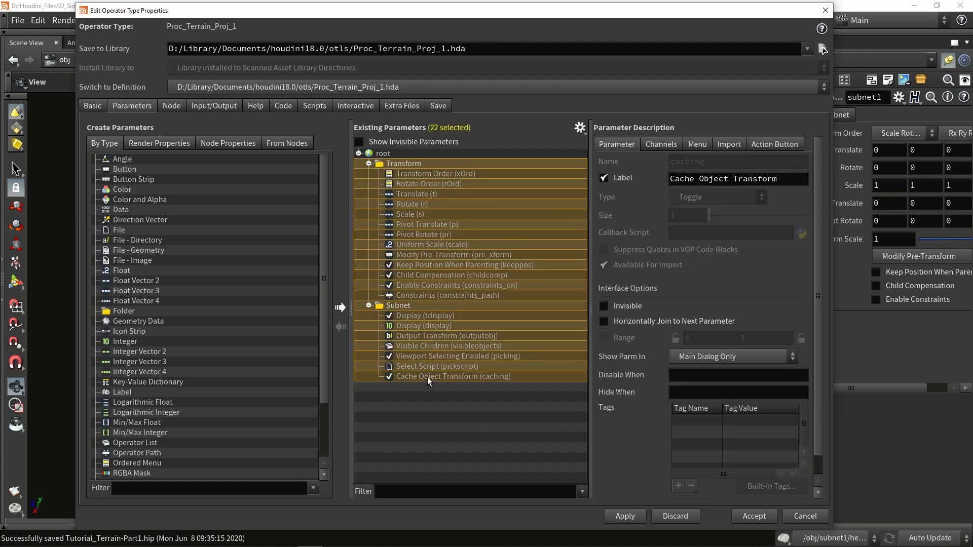
pyautogui.click(606, 306)
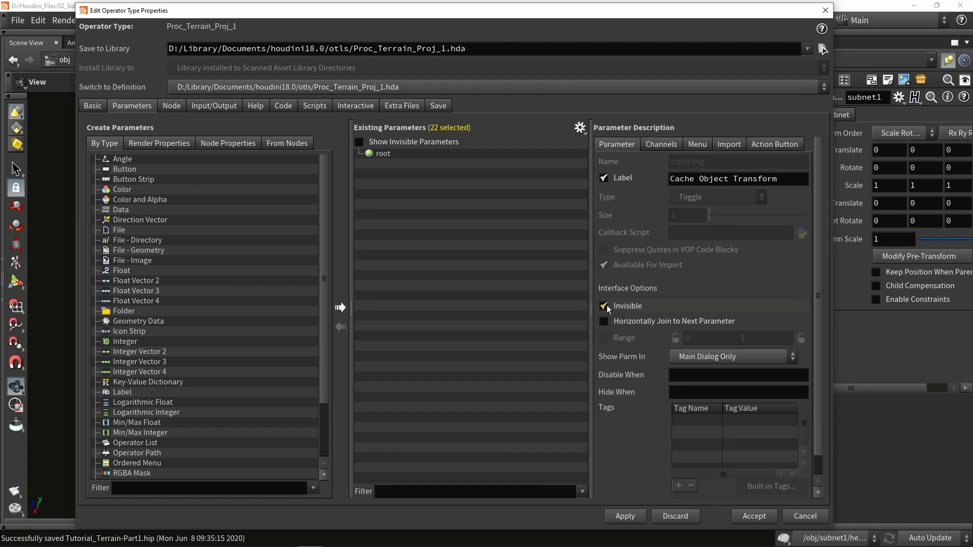
pyautogui.click(634, 514)
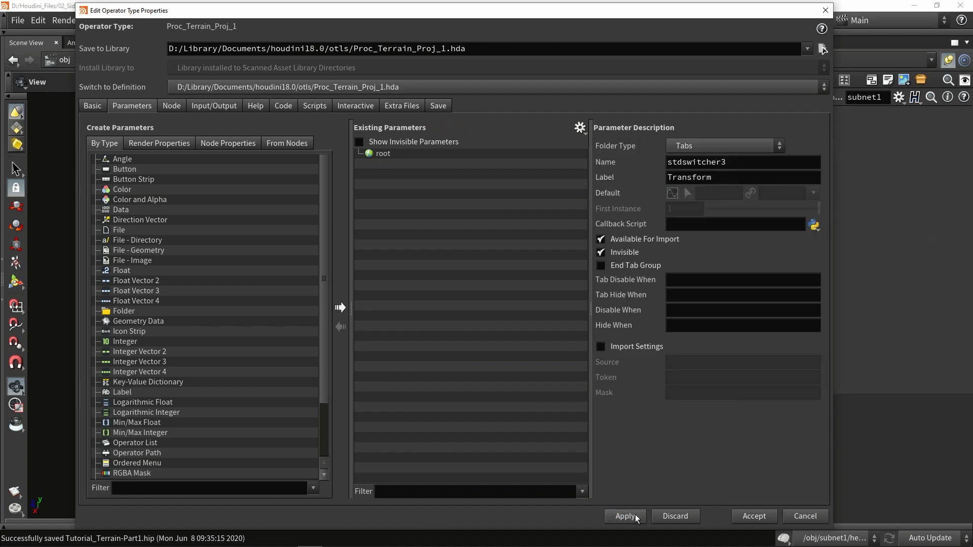
pyautogui.moveTo(568, 11); pyautogui.dragTo(540, 12)
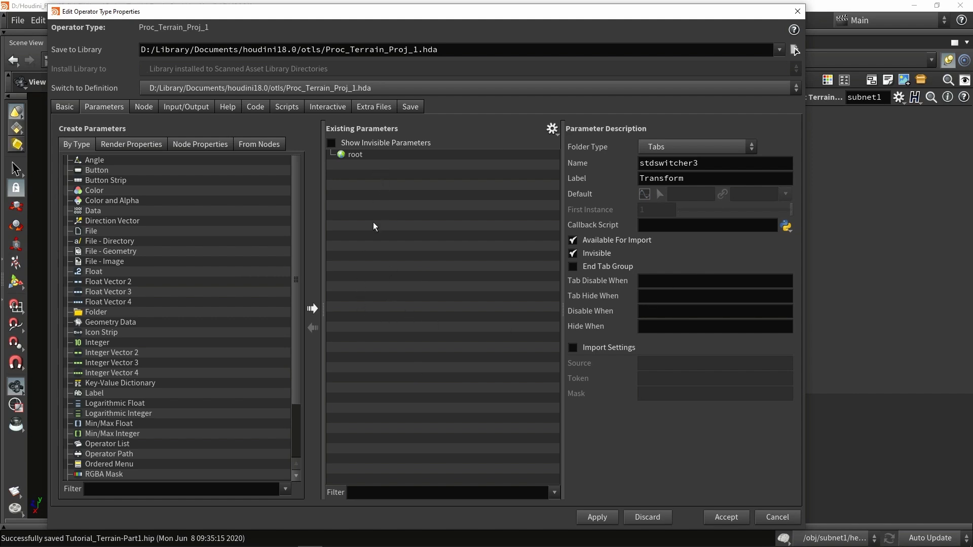
pyautogui.click(726, 517)
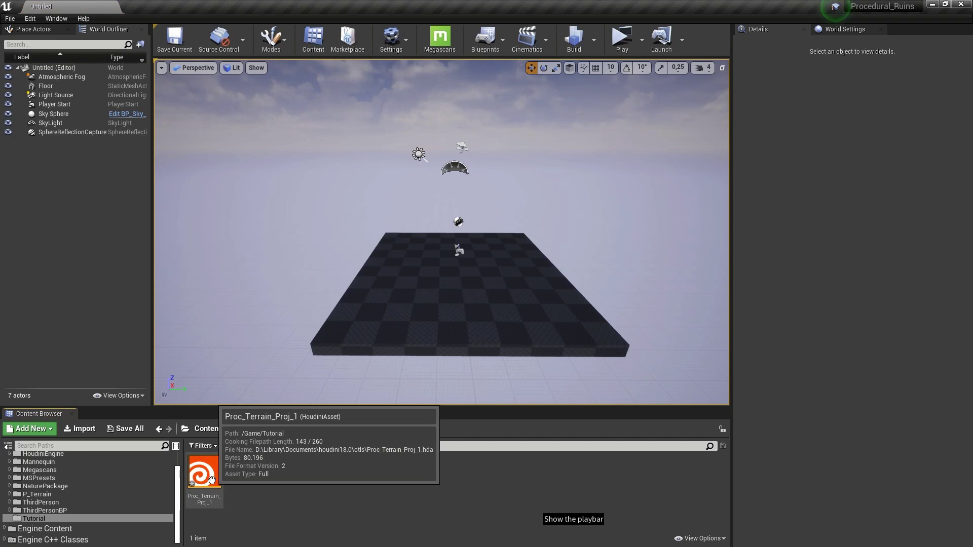
# Switch to Unreal Engine and place the Proc_Terrain_Proj_1 Houdini asset from the Tutorial folder onto the level's floor.
pyautogui.moveTo(213, 480); pyautogui.dragTo(431, 272)
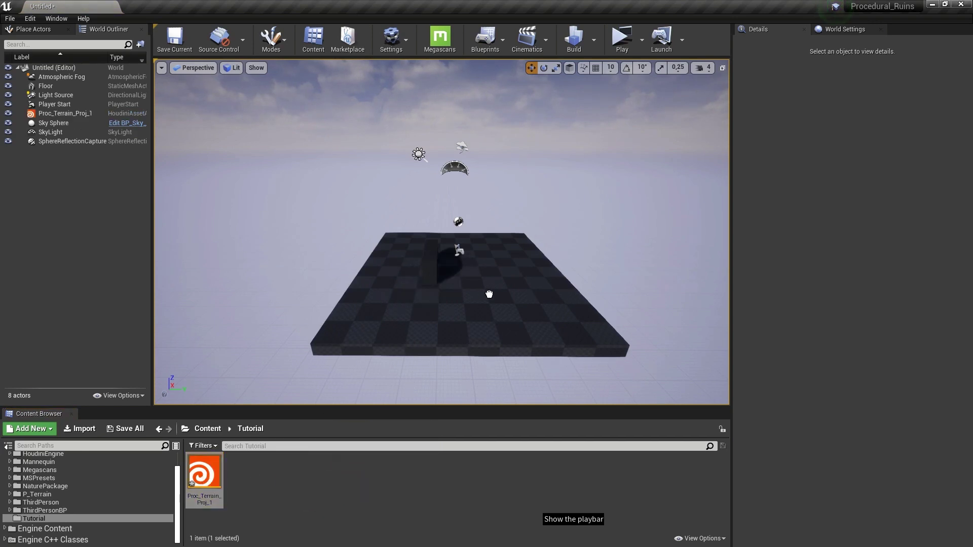
pyautogui.moveTo(489, 293); pyautogui.dragTo(504, 273, button='right')
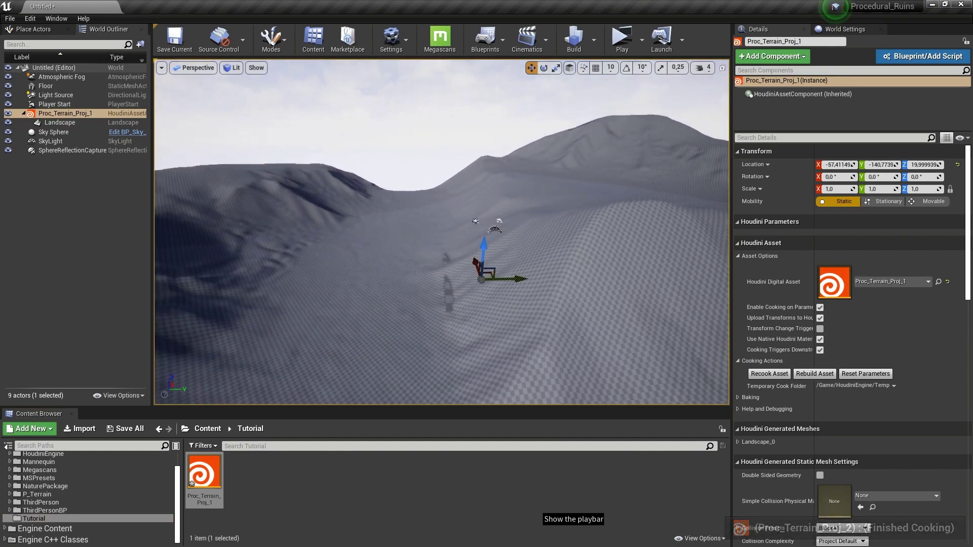
pyautogui.keyDown('alt'); pyautogui.moveTo(456, 222); pyautogui.dragTo(393, 230); pyautogui.keyUp('alt')
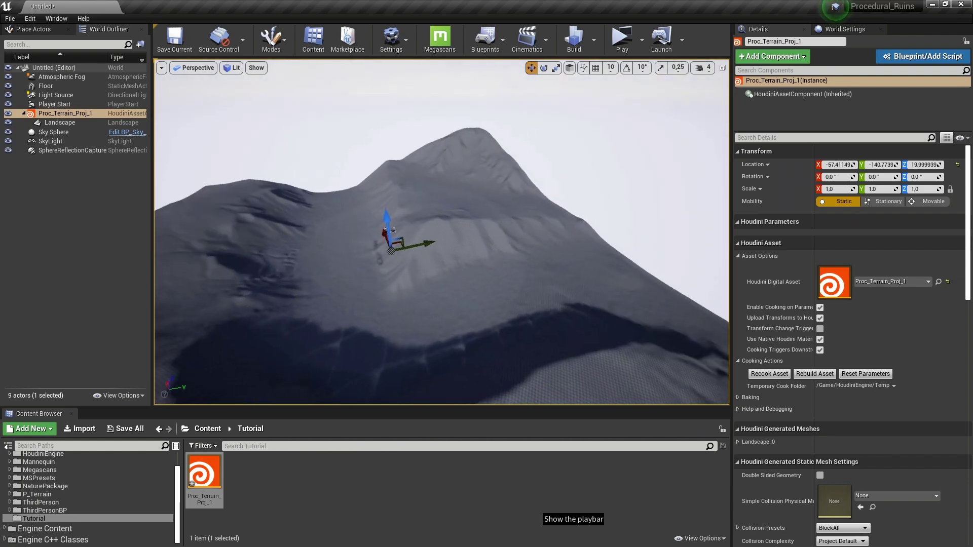
# Select the Landscape actor under Proc_Terrain_Proj_1 and inspect the terrain from several angles.
pyautogui.click(71, 123)
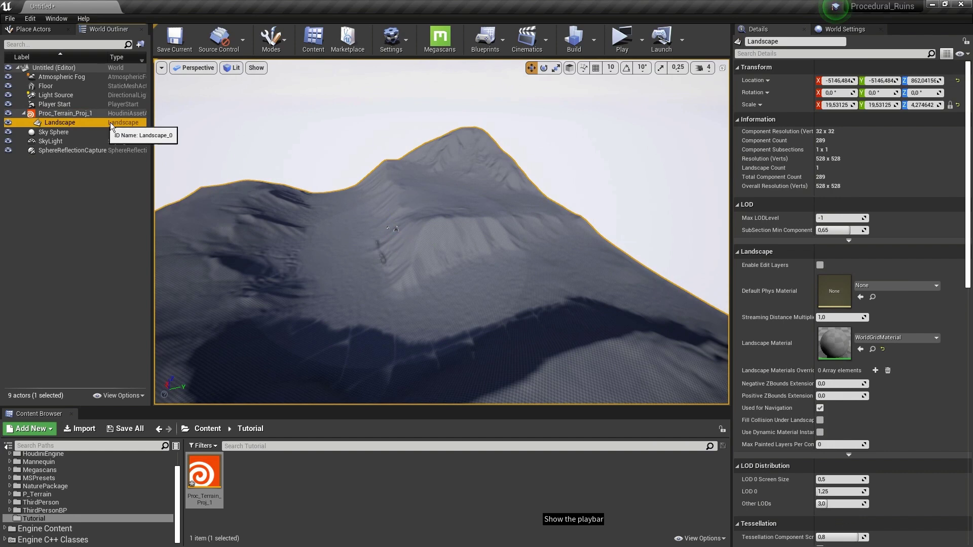
pyautogui.keyDown('alt'); pyautogui.moveTo(594, 274); pyautogui.dragTo(699, 274); pyautogui.keyUp('alt')
pyautogui.keyDown('alt'); pyautogui.moveTo(506, 202); pyautogui.dragTo(672, 173); pyautogui.keyUp('alt')
pyautogui.keyDown('alt'); pyautogui.moveTo(429, 209); pyautogui.dragTo(375, 202); pyautogui.keyUp('alt')
pyautogui.keyDown('alt'); pyautogui.moveTo(275, 251); pyautogui.dragTo(350, 248); pyautogui.keyUp('alt')
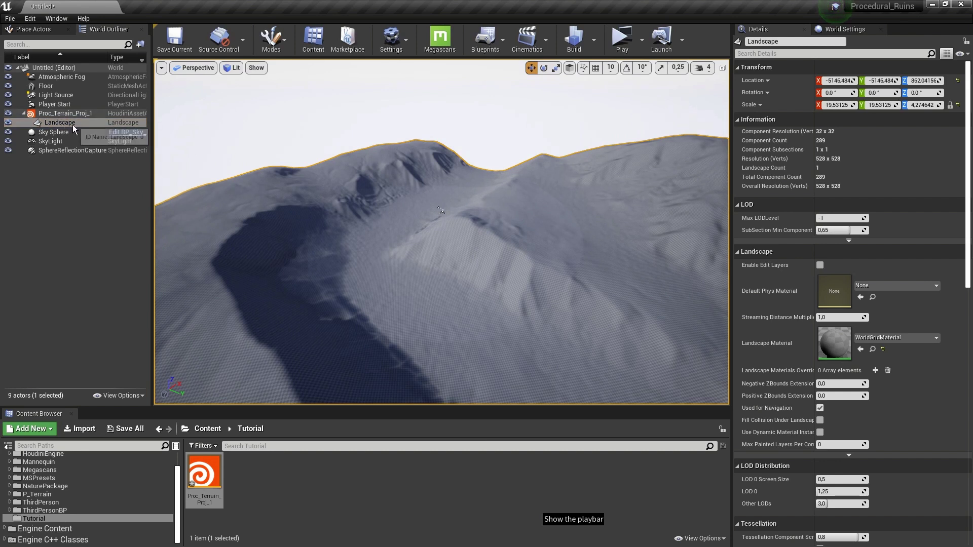
# Switch to Landscape editing mode with the Landscape actor selected and inspect its paint target layers.
pyautogui.click(52, 123)
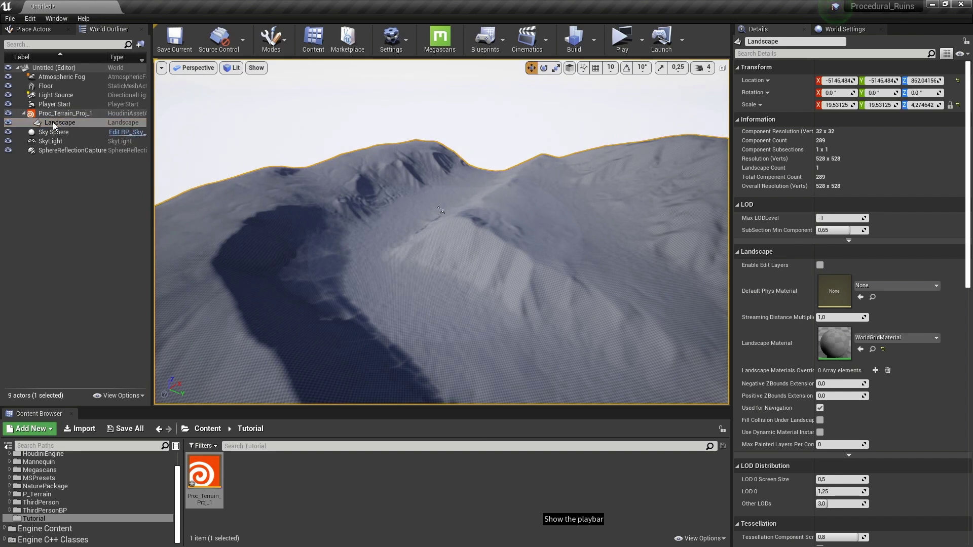
pyautogui.click(272, 39)
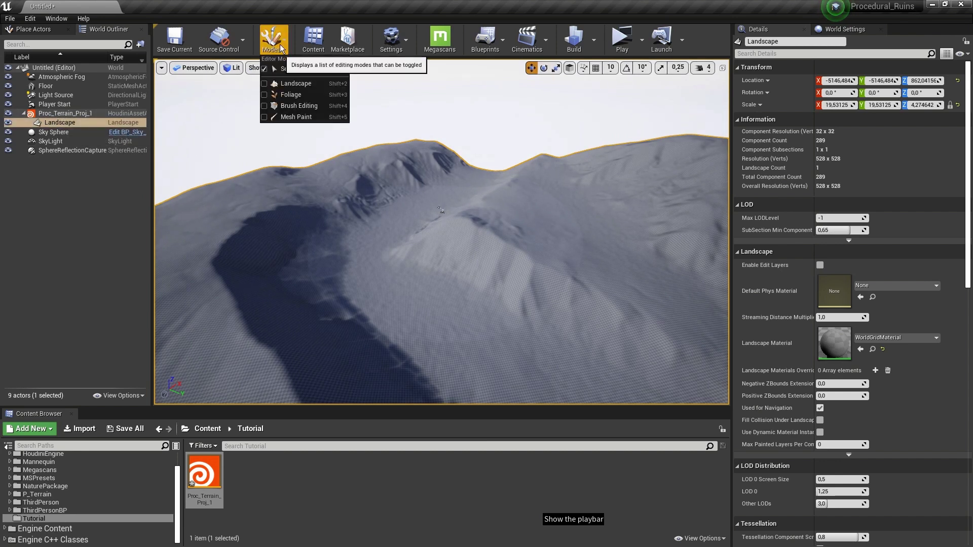
pyautogui.click(288, 84)
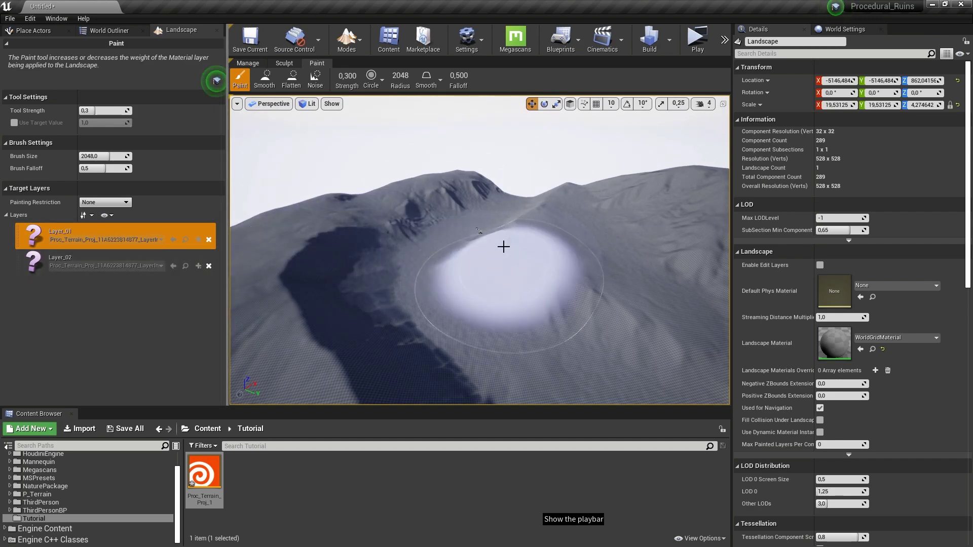
pyautogui.moveTo(503, 246)
pyautogui.mouseDown(button='right')
pyautogui.moveTo(583, 256)
pyautogui.moveTo(503, 247)
pyautogui.mouseUp(button='right')
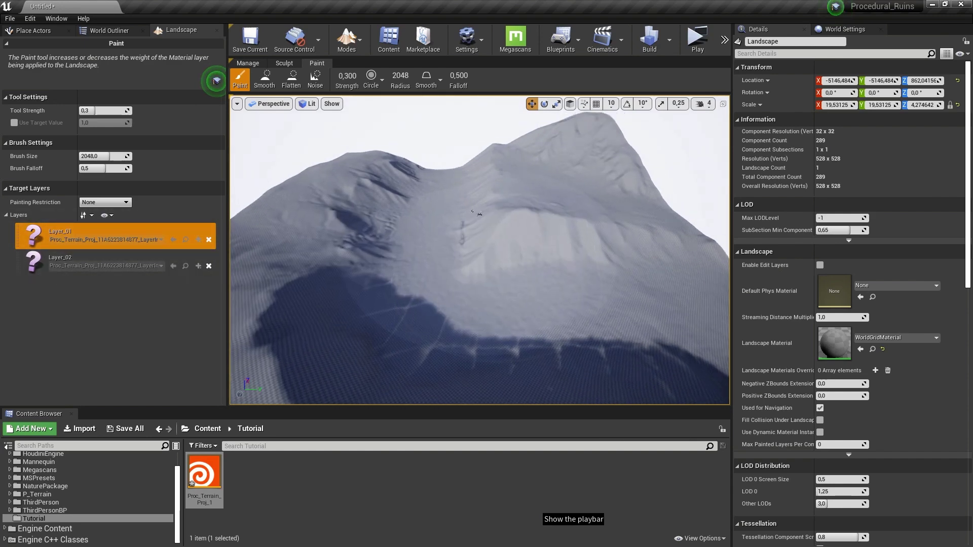
pyautogui.moveTo(497, 249); pyautogui.dragTo(497, 249, button='right')
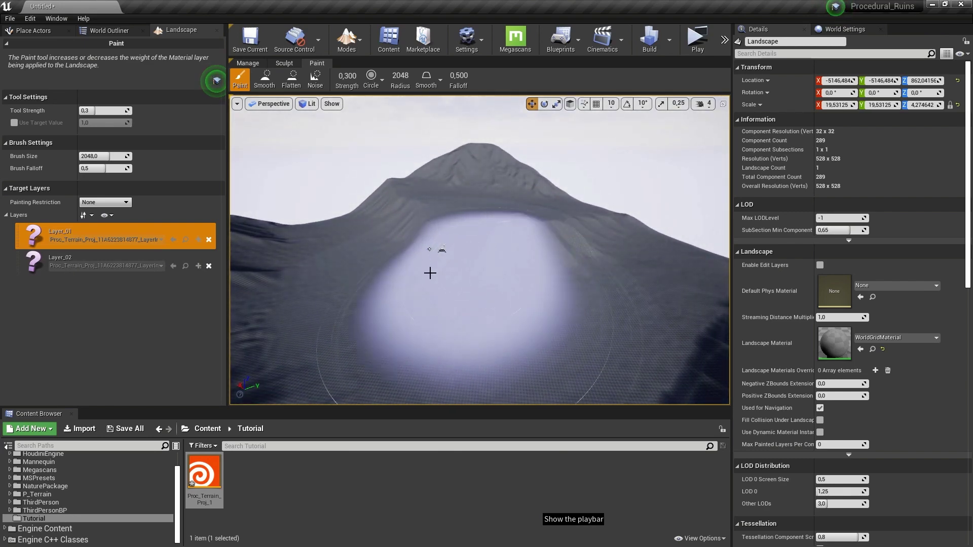
# Open the Terrain_Parallax material from the P_Terrain folder and examine how its texture and MakeMaterialAttributes nodes feed the layer blend.
pyautogui.click(42, 495)
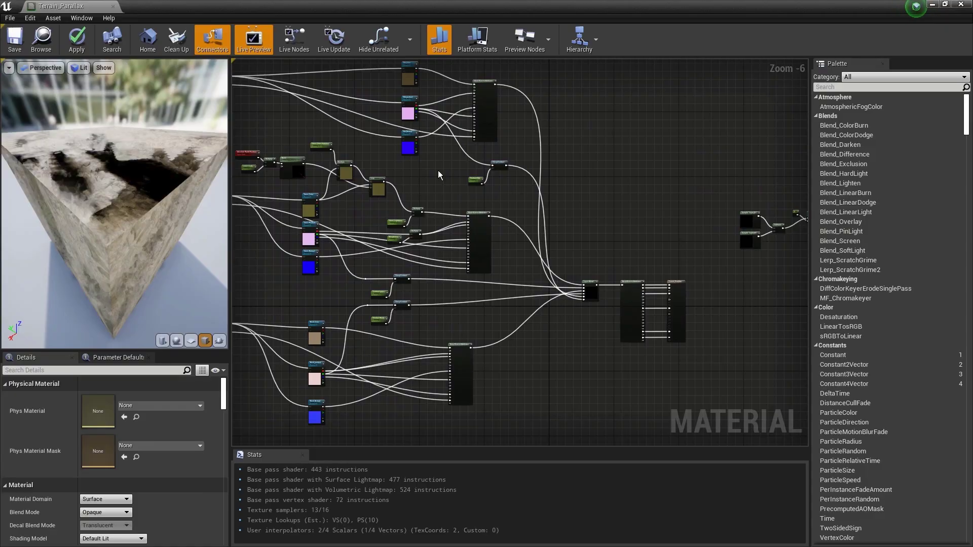
pyautogui.scroll(3, 439, 174)
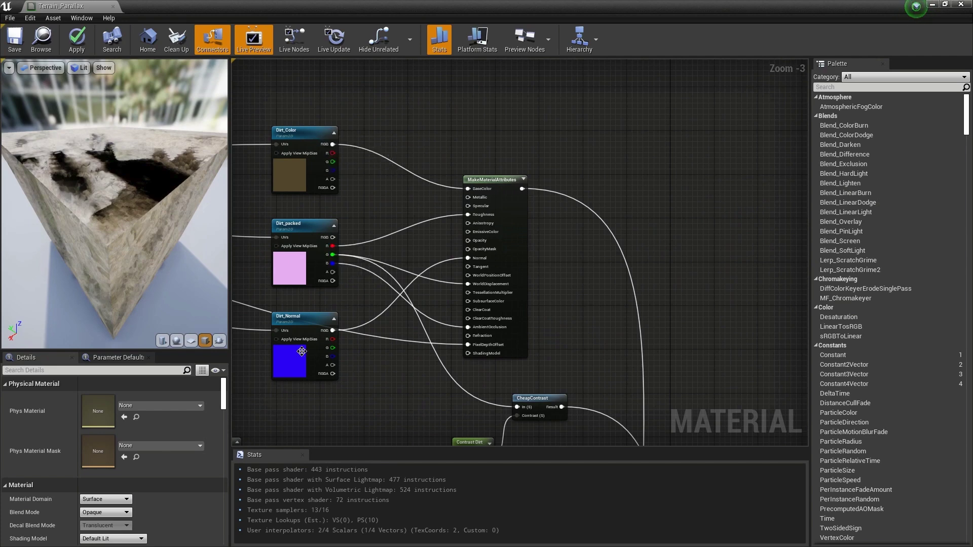
pyautogui.moveTo(497, 180); pyautogui.dragTo(486, 186)
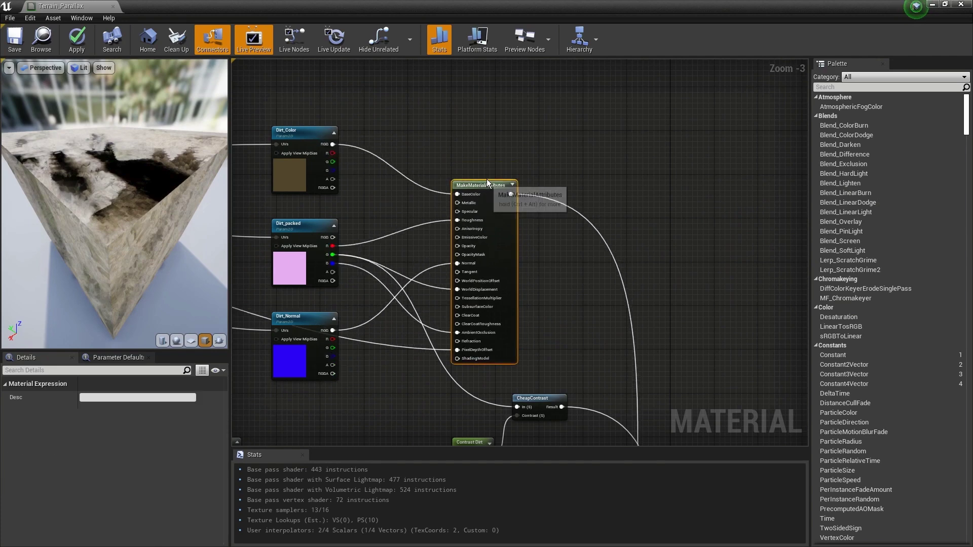
pyautogui.moveTo(615, 174); pyautogui.dragTo(589, 115, button='right')
pyautogui.scroll(-1, 589, 115)
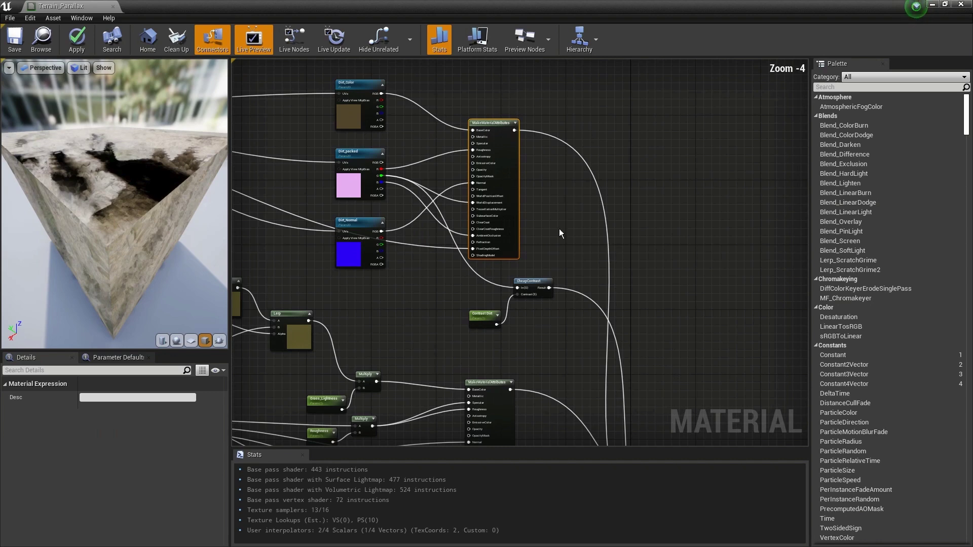
pyautogui.moveTo(559, 265); pyautogui.dragTo(510, 185, button='right')
pyautogui.moveTo(505, 267); pyautogui.dragTo(542, 160, button='right')
pyautogui.scroll(-1, 542, 160)
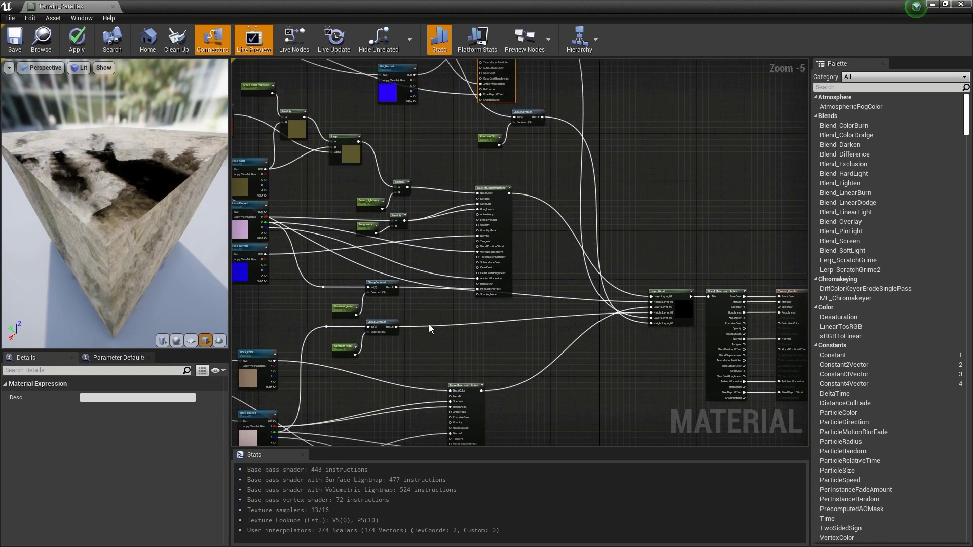
# Examine how the grass, rock and dirt texture nodes and their CheapContrast nodes feed the material's layer blend.
pyautogui.moveTo(429, 325); pyautogui.dragTo(484, 224, button='right')
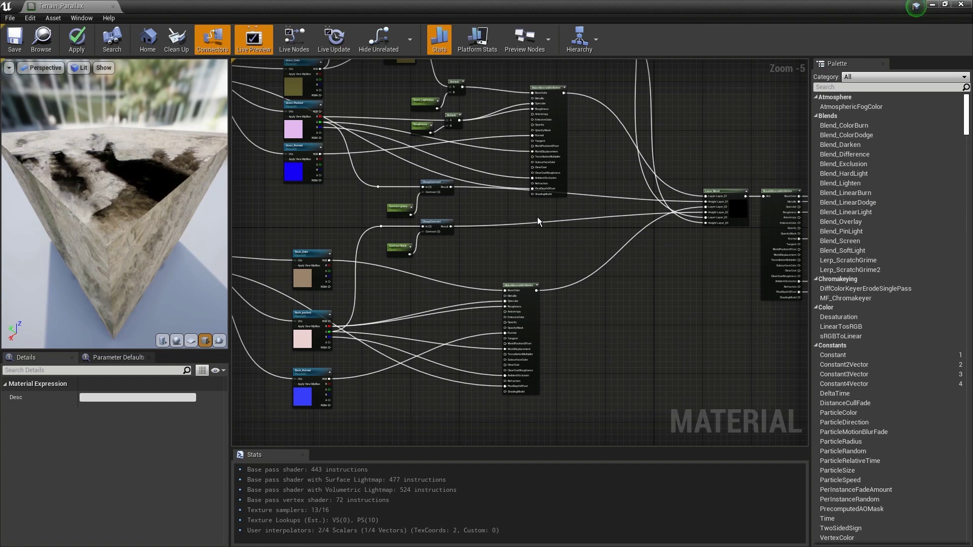
pyautogui.moveTo(537, 216); pyautogui.dragTo(512, 345, button='right')
pyautogui.moveTo(492, 158); pyautogui.dragTo(482, 302, button='right')
pyautogui.scroll(1, 426, 157)
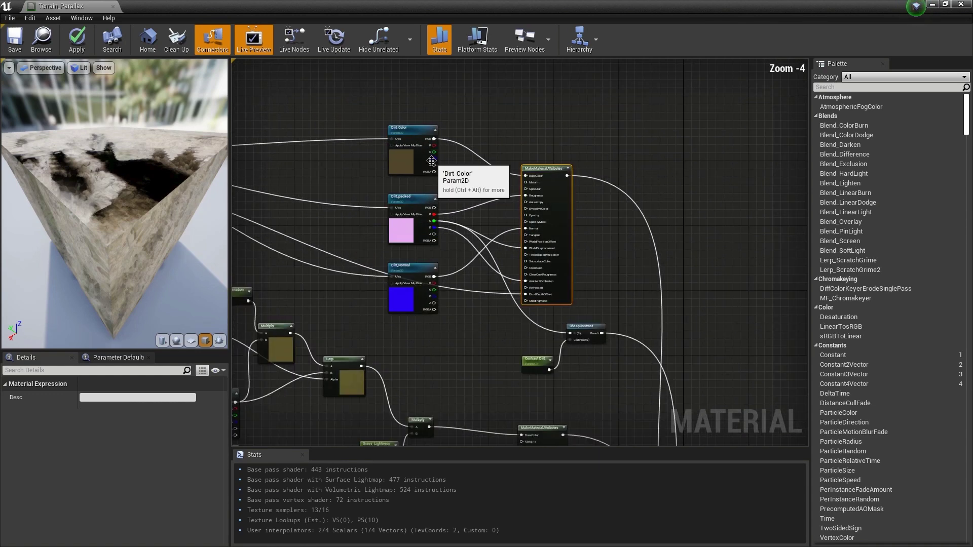
pyautogui.scroll(-2, 595, 250)
pyautogui.moveTo(608, 257); pyautogui.dragTo(505, 98, button='right')
# Select the Layer Blend node and expand its first layer to inspect the layer name, blend type and preview weight.
pyautogui.scroll(5, 572, 290)
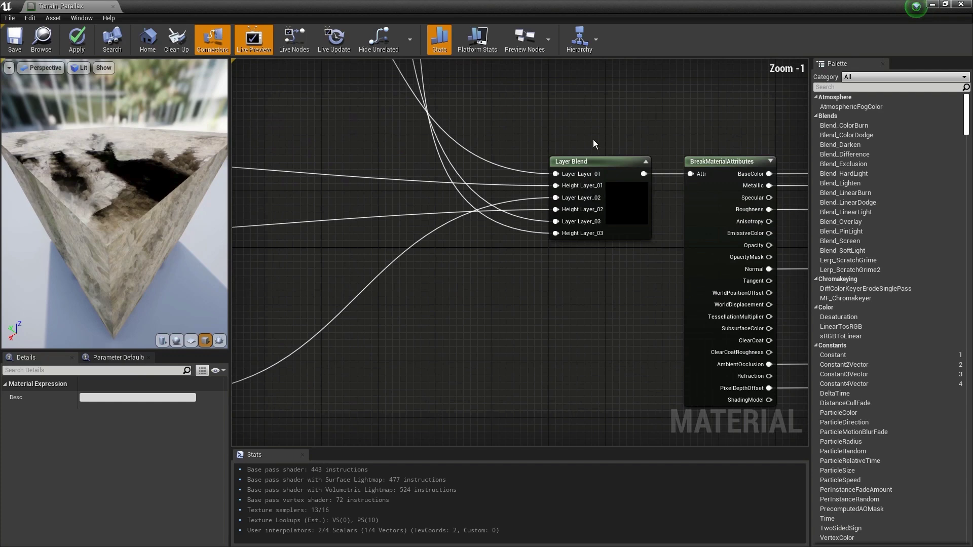
pyautogui.scroll(1, 594, 140)
pyautogui.moveTo(599, 141); pyautogui.dragTo(469, 221, button='right')
pyautogui.moveTo(487, 245); pyautogui.dragTo(413, 245)
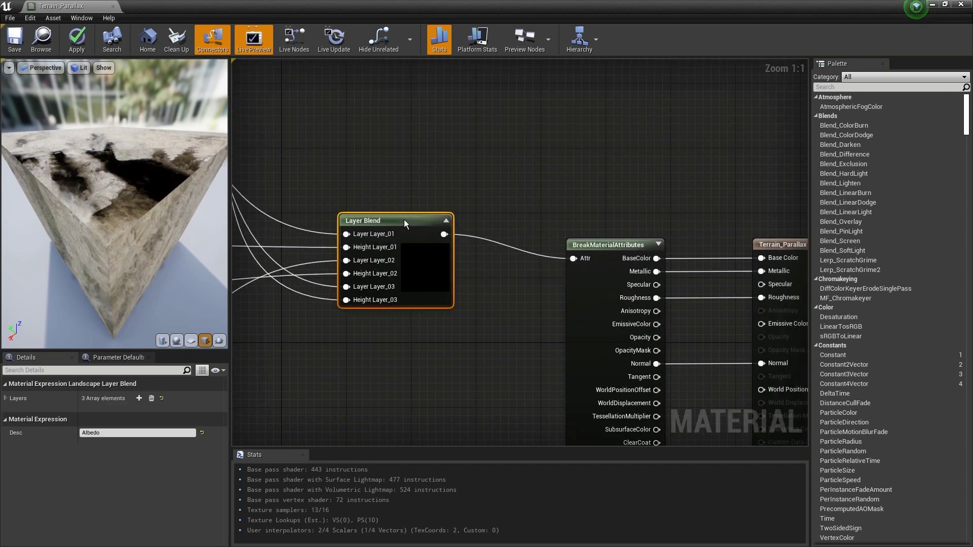
pyautogui.moveTo(430, 187); pyautogui.dragTo(569, 177, button='right')
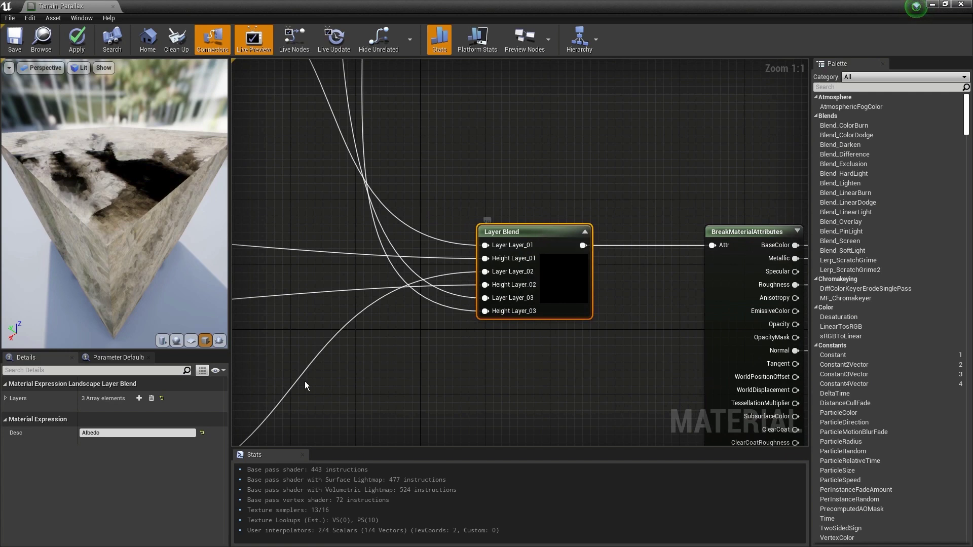
pyautogui.click(14, 404)
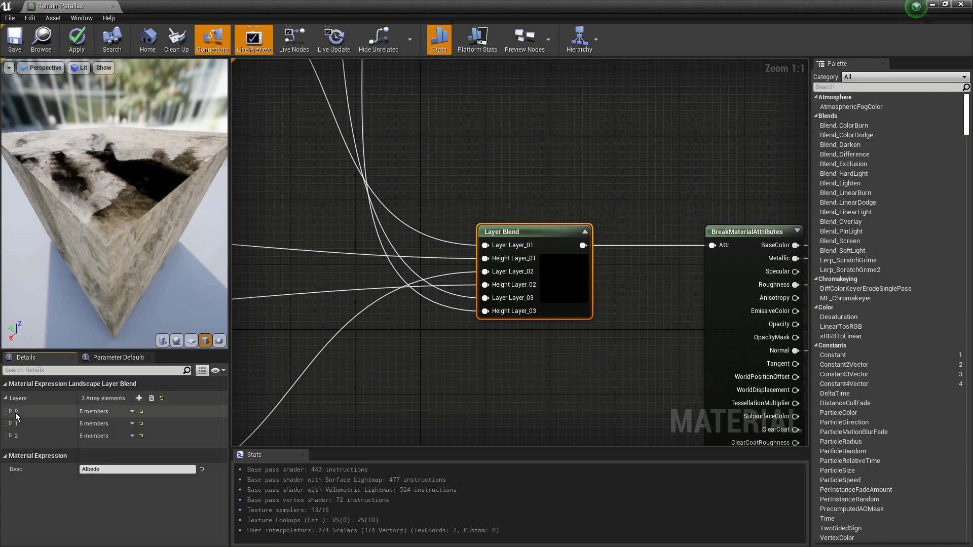
pyautogui.click(11, 412)
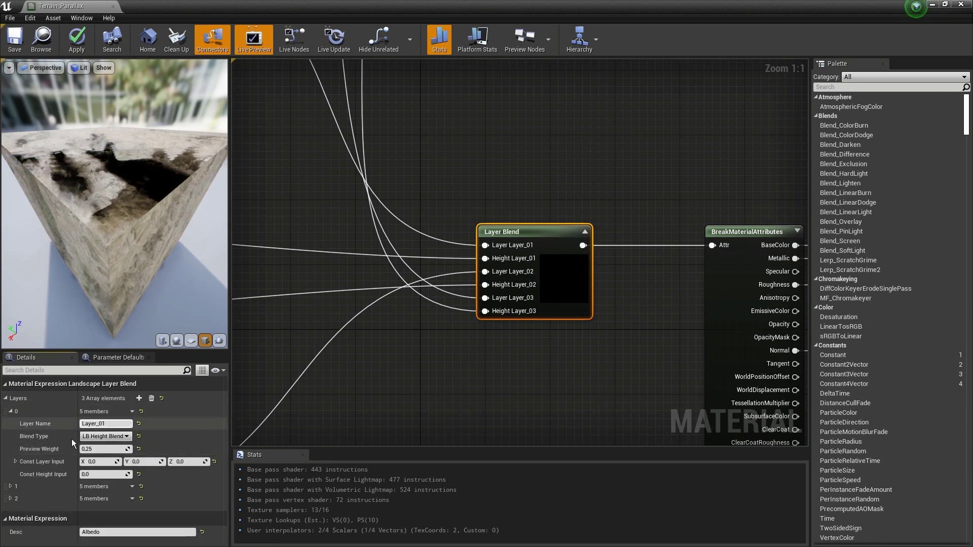
# Examine how the BreakMaterialAttributes node connects the blended layers to the Terrain_Parallax material output.
pyautogui.click(627, 357)
pyautogui.moveTo(595, 344); pyautogui.dragTo(542, 338, button='right')
pyautogui.moveTo(589, 304); pyautogui.dragTo(358, 269, button='right')
pyautogui.scroll(-3, 533, 130)
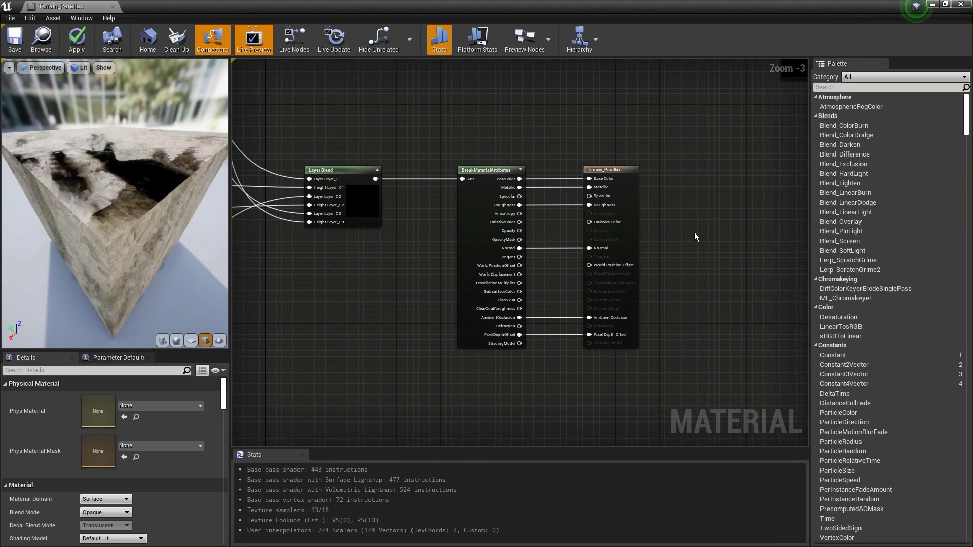
pyautogui.moveTo(629, 124); pyautogui.dragTo(436, 217, button='right')
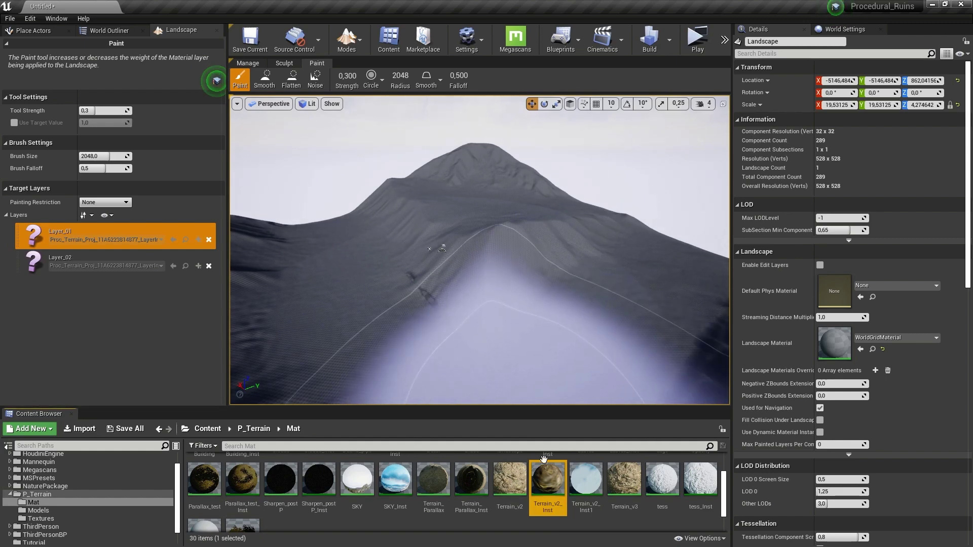
# Copy the reference of the Terrain_v2_Inst material instance from the P_Terrain/Mat folder in Unreal Engine.
pyautogui.rightClick(546, 483)
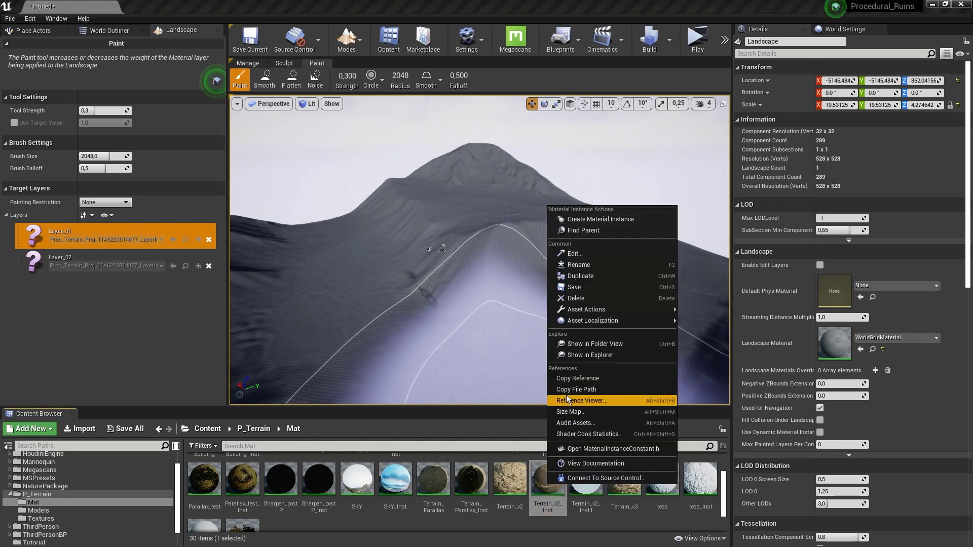
pyautogui.click(572, 378)
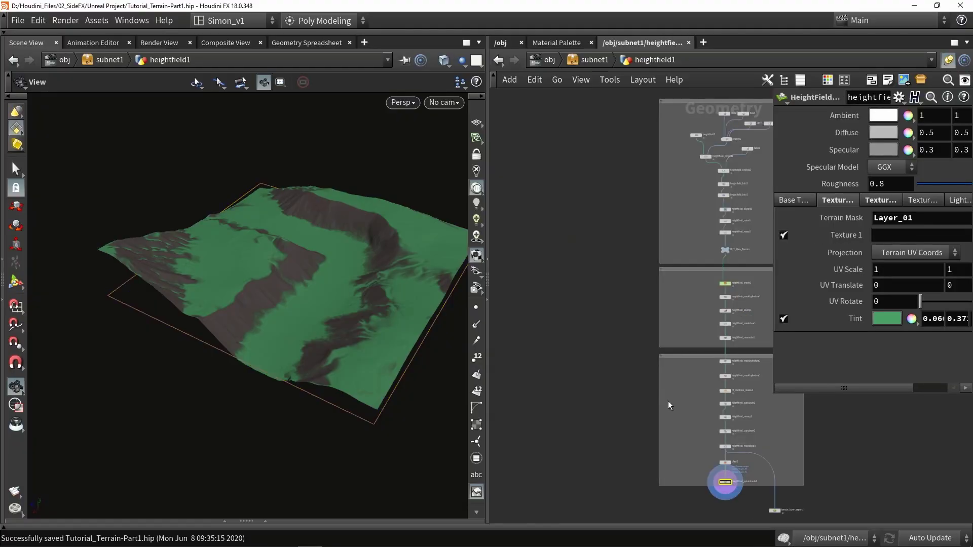
# Switch to Houdini and add a displayed unreal_material attribute node below heightfield_quickshade1, wired to its output.
pyautogui.moveTo(668, 433); pyautogui.dragTo(576, 272, button='middle')
pyautogui.scroll(9, 624, 327)
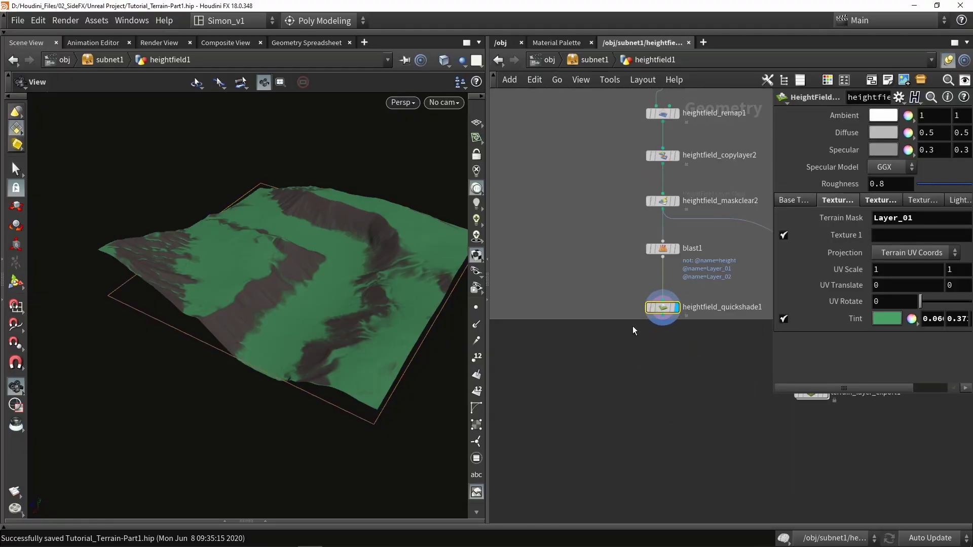
pyautogui.moveTo(667, 359); pyautogui.dragTo(588, 358, button='middle')
pyautogui.scroll(-4, 588, 363)
pyautogui.press('Tab')
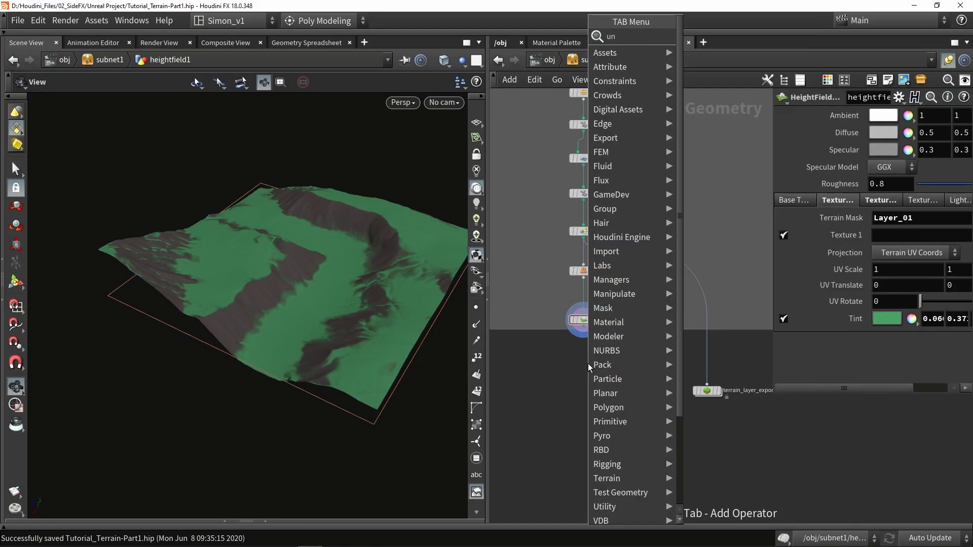
pyautogui.write('unr')
pyautogui.click(744, 53)
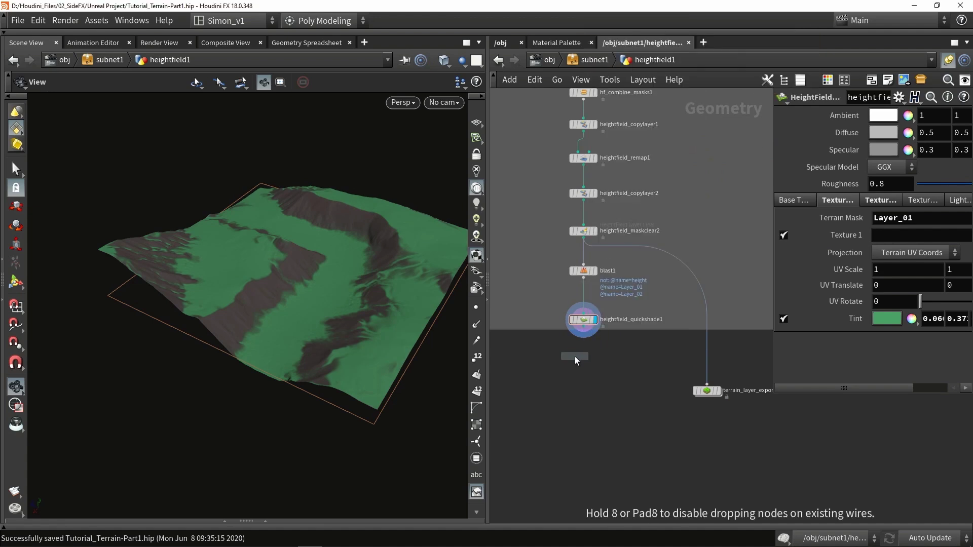
pyautogui.click(570, 357)
pyautogui.scroll(3, 562, 359)
pyautogui.moveTo(552, 405); pyautogui.dragTo(603, 400)
pyautogui.click(603, 400)
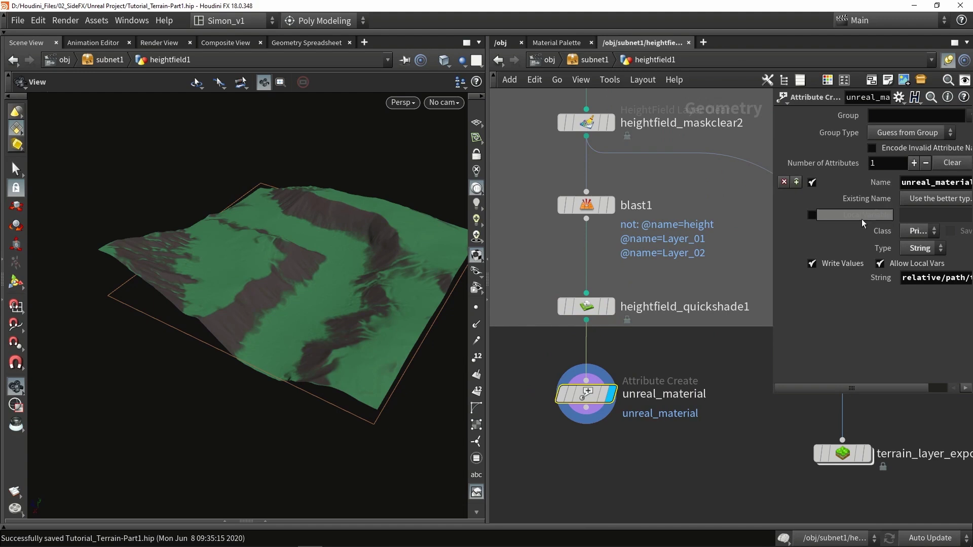
# Set the unreal_material attribute's string to the copied reference MaterialInstanceConstant'/Game/P_Terrain/Mat/Terrain_v2_Inst.Terrain_v2_Inst'.
pyautogui.moveTo(773, 225); pyautogui.dragTo(530, 234)
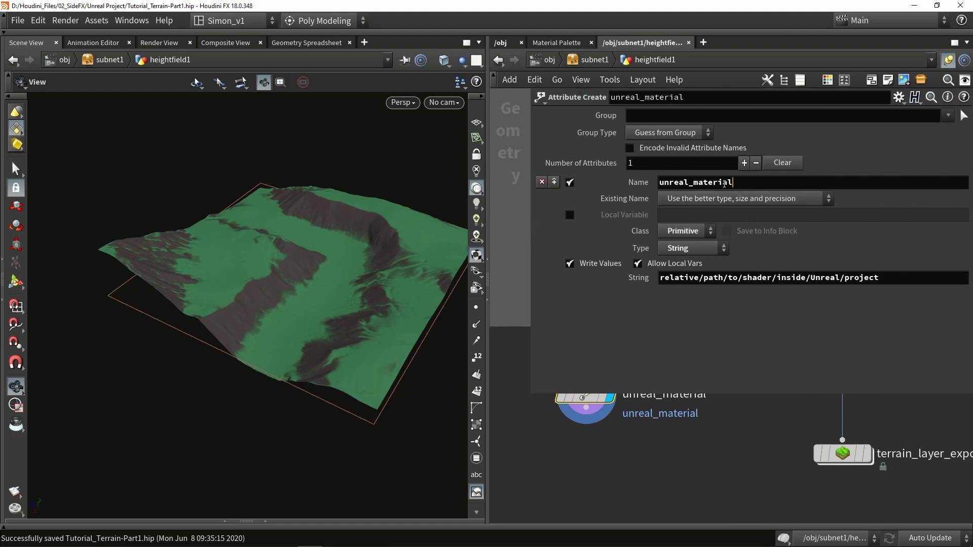
pyautogui.moveTo(725, 184); pyautogui.dragTo(625, 191)
pyautogui.moveTo(886, 281); pyautogui.dragTo(869, 280)
pyautogui.hotkey('ctrl', 'a')
pyautogui.hotkey('ctrl', 'v')
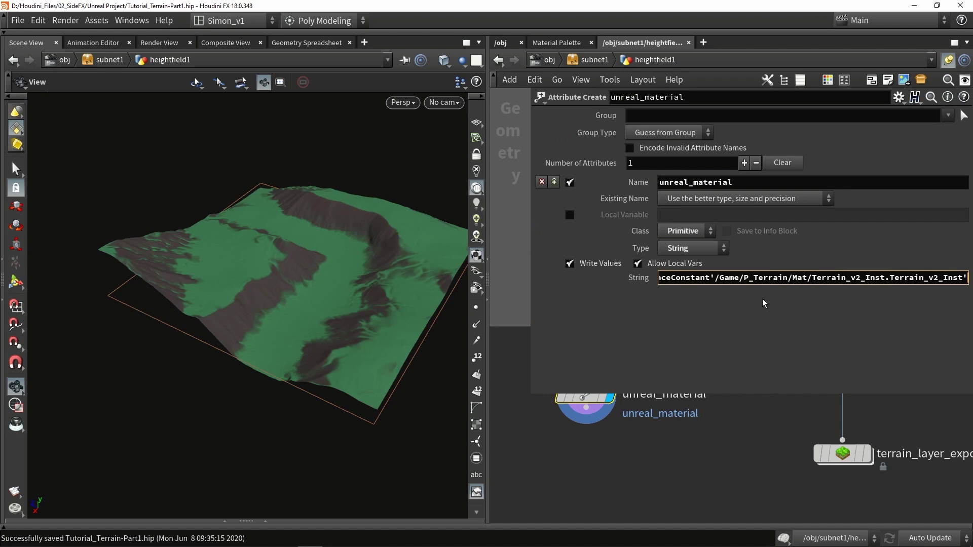
pyautogui.press('Return')
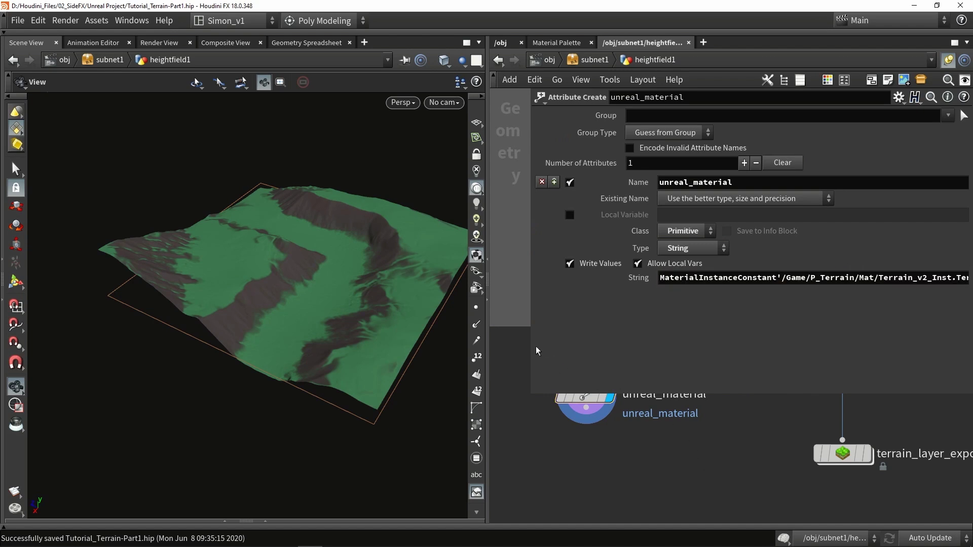
pyautogui.moveTo(527, 343); pyautogui.dragTo(685, 343)
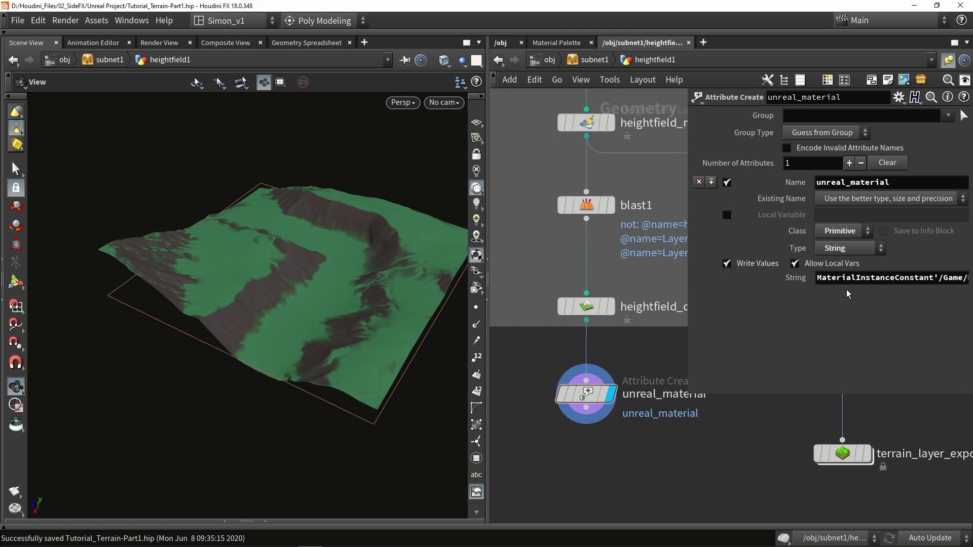
# Add an Output node below unreal_material, connect the two nodes and display the output.
pyautogui.moveTo(600, 492); pyautogui.dragTo(586, 390, button='middle')
pyautogui.press('Tab')
pyautogui.write('out')
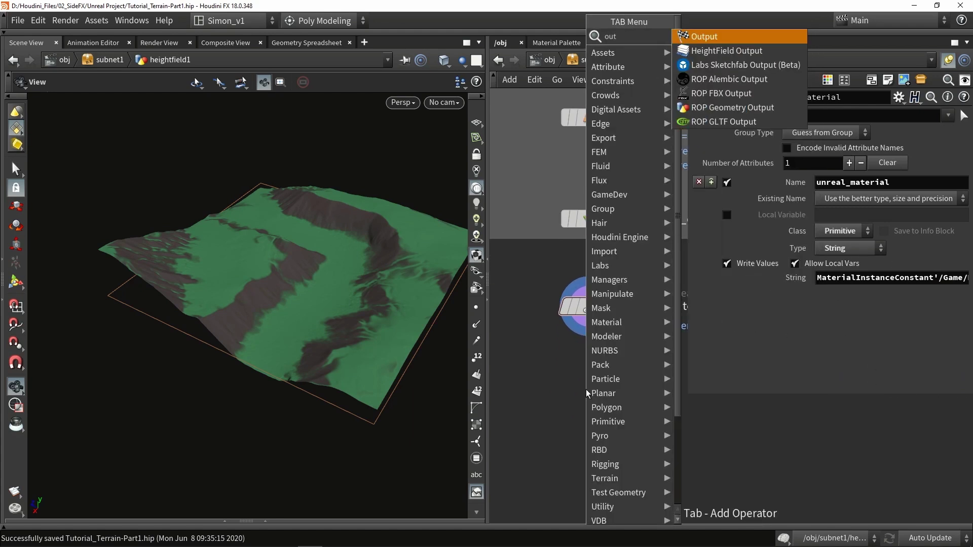
pyautogui.press('Return')
pyautogui.click(585, 389)
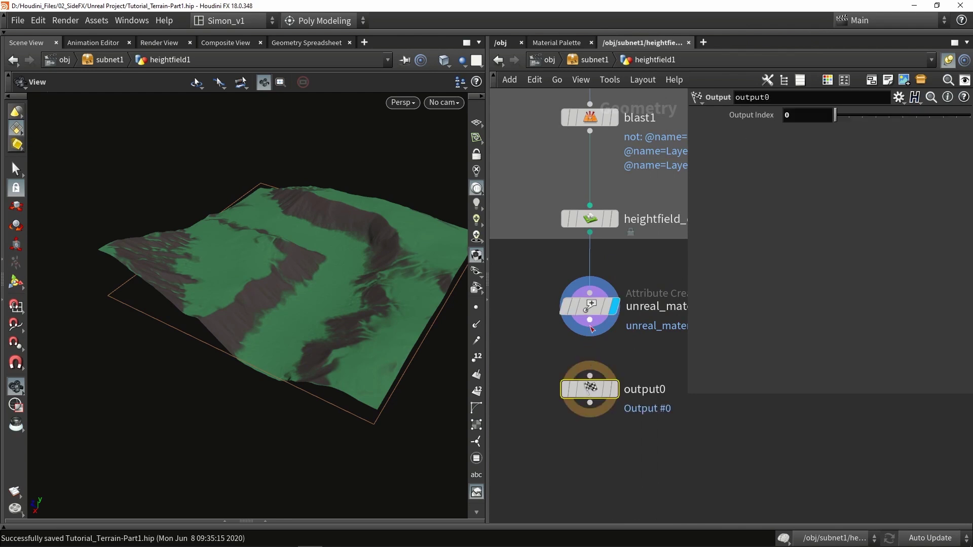
pyautogui.moveTo(590, 320); pyautogui.dragTo(590, 376)
pyautogui.click(614, 391)
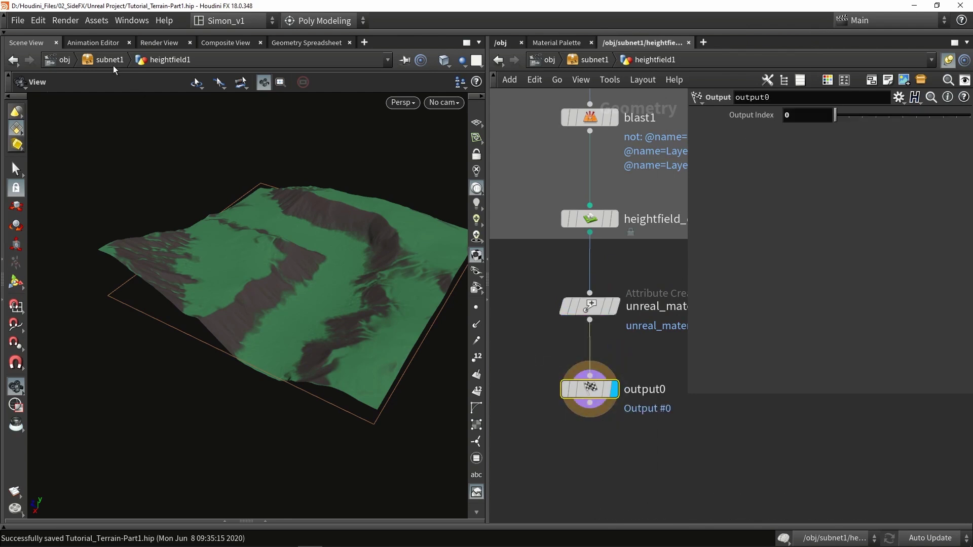
# Save the Proc Terrain Proj 1 digital asset, then switch to Unreal Engine and rebuild its placed instance.
pyautogui.click(104, 20)
pyautogui.moveTo(147, 83)
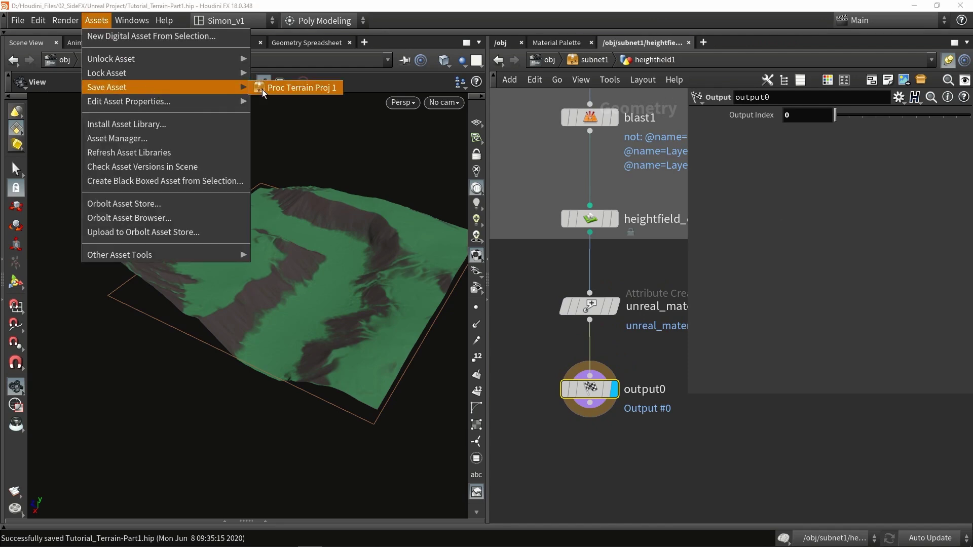
pyautogui.click(263, 89)
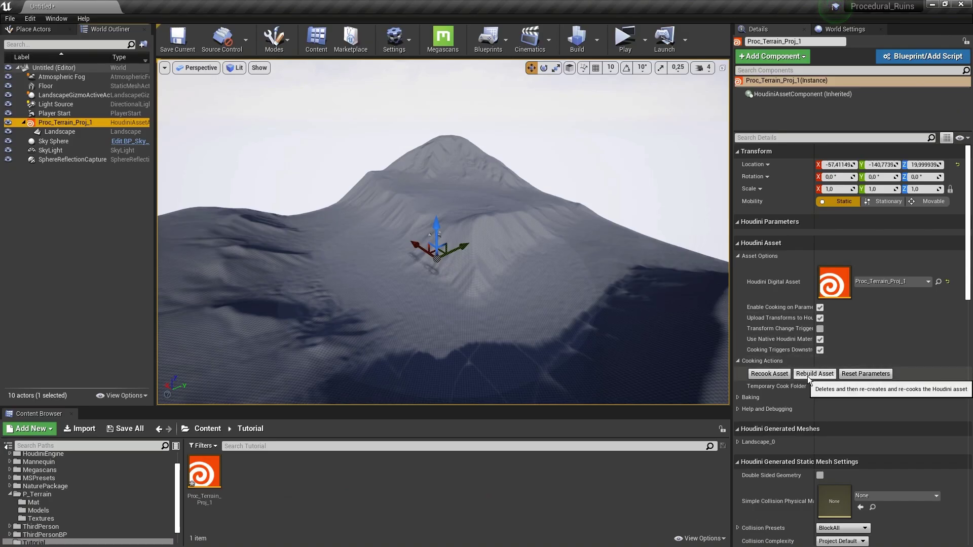
pyautogui.click(807, 376)
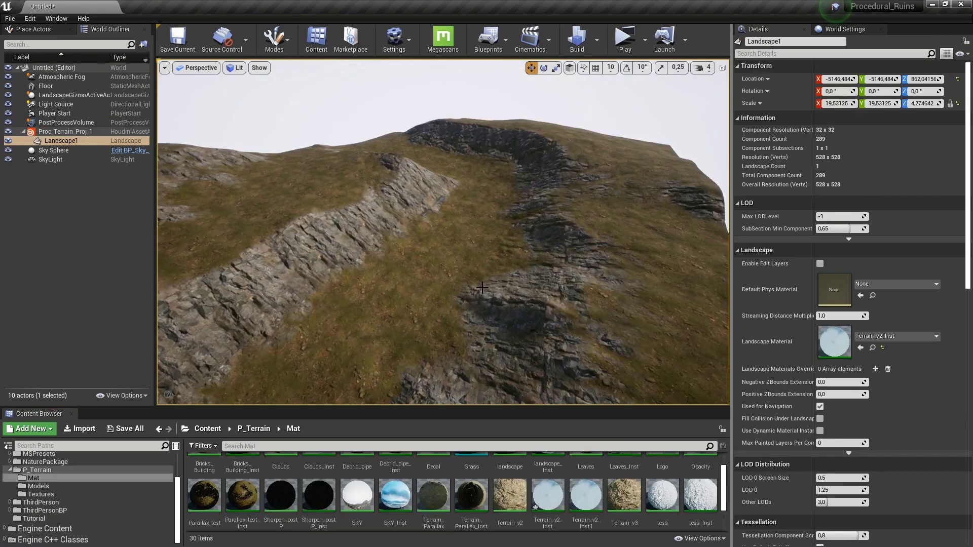
# Inspect the rock and grass texturing on the rebuilt landscape from several viewpoints.
pyautogui.moveTo(443, 232); pyautogui.dragTo(413, 172, button='right')
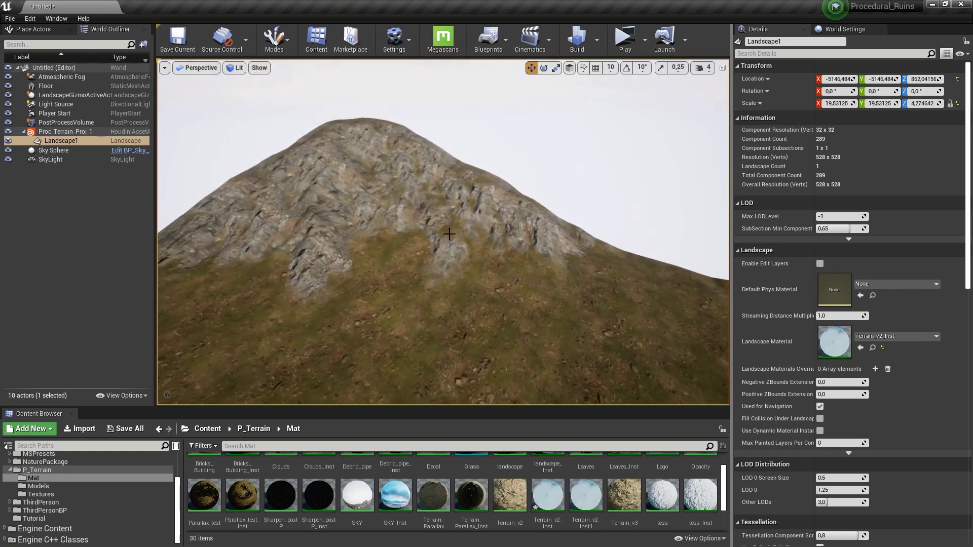
pyautogui.moveTo(449, 234); pyautogui.dragTo(558, 254, button='right')
pyautogui.moveTo(418, 235); pyautogui.dragTo(449, 234, button='right')
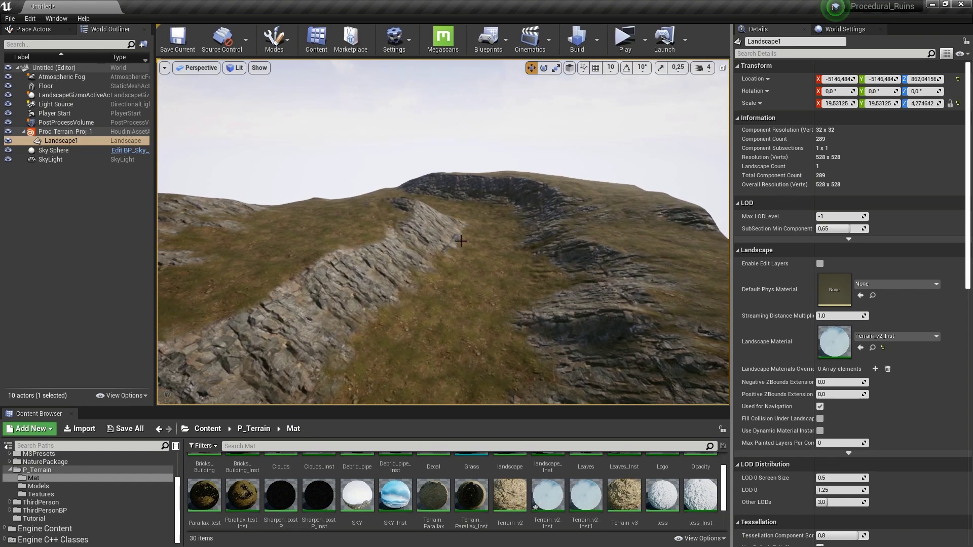
pyautogui.moveTo(377, 260); pyautogui.dragTo(376, 260, button='right')
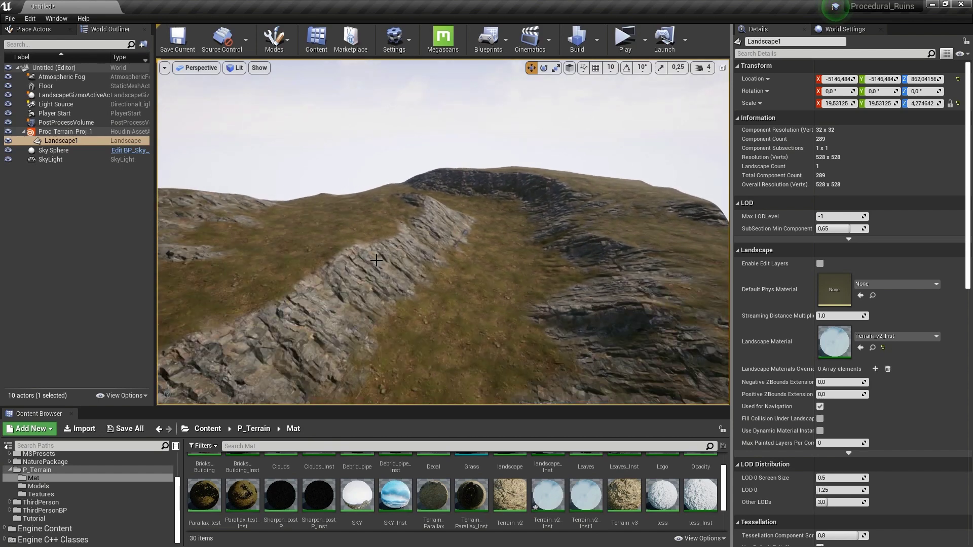
# Switch to Houdini, review the heightfield network and select heightfield_erode1 to examine its erosion parameters.
pyautogui.scroll(-2, 376, 260)
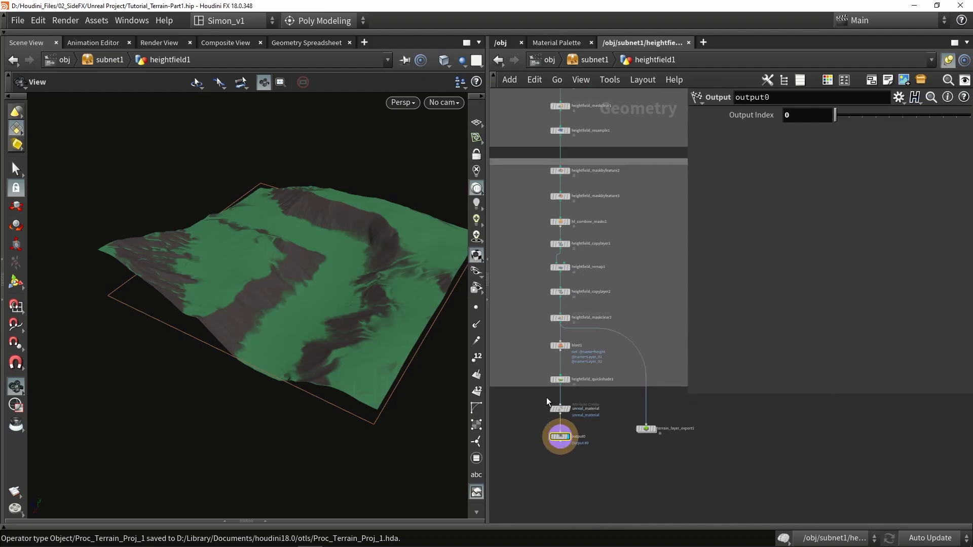
pyautogui.scroll(-5, 546, 397)
pyautogui.scroll(5, 596, 317)
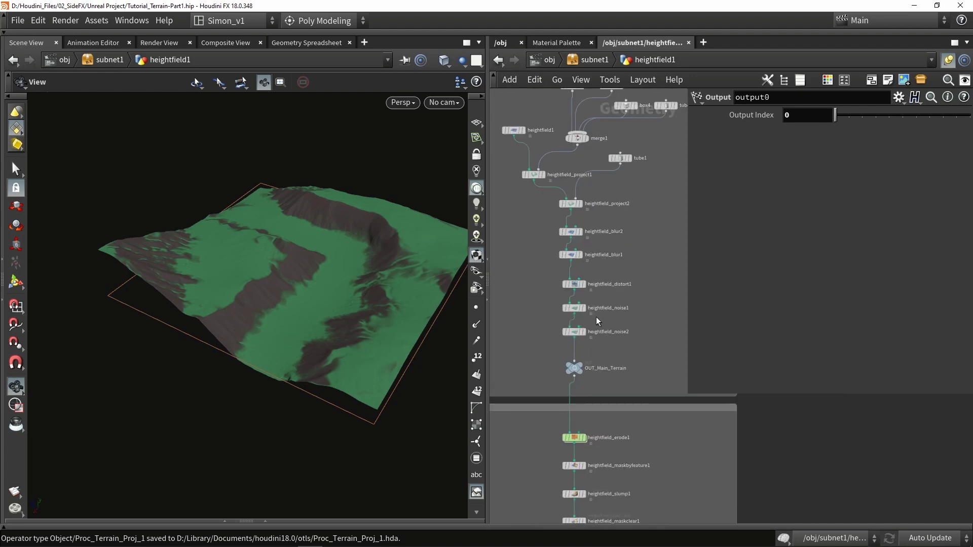
pyautogui.moveTo(630, 461); pyautogui.dragTo(638, 262, button='middle')
pyautogui.scroll(3, 555, 249)
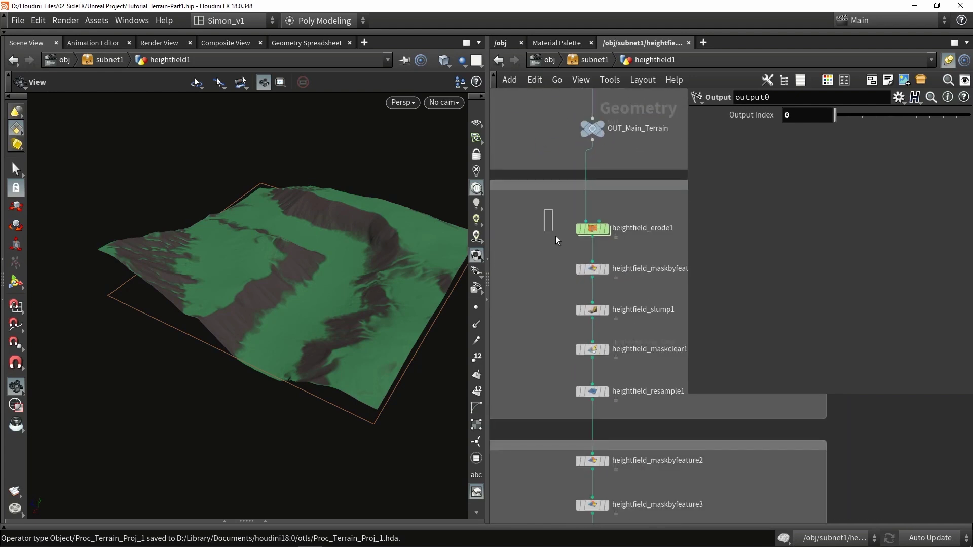
pyautogui.moveTo(555, 236); pyautogui.dragTo(646, 404)
pyautogui.moveTo(544, 226); pyautogui.dragTo(654, 244)
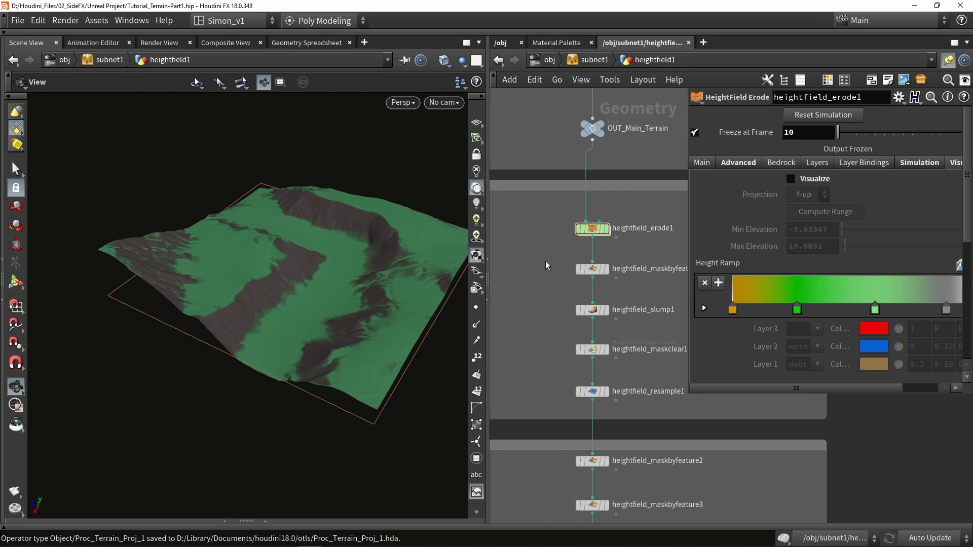
# Examine the heightfield_slump1 parameters and select the nodes from heightfield_erode1 through heightfield_resample1.
pyautogui.moveTo(551, 254); pyautogui.dragTo(575, 214, button='middle')
pyautogui.click(617, 269)
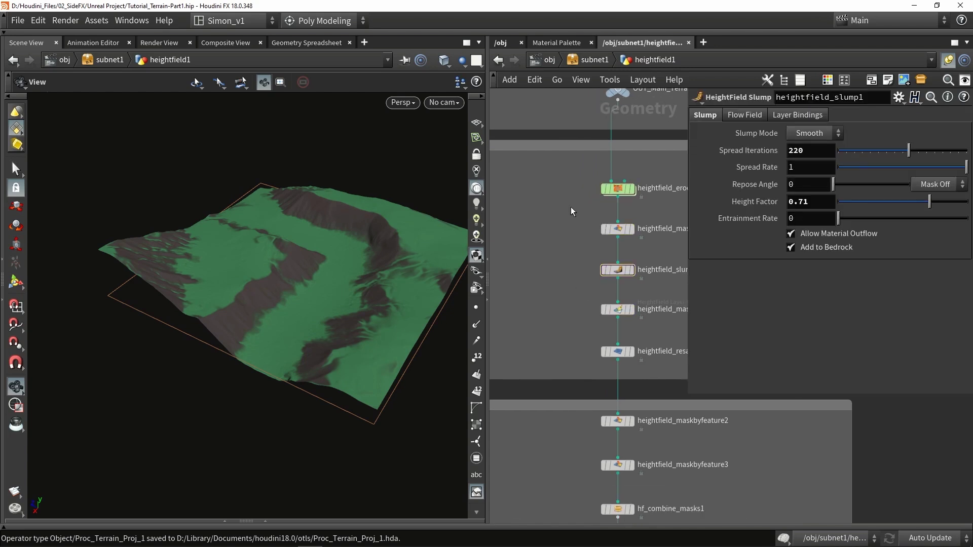
pyautogui.moveTo(584, 264); pyautogui.dragTo(545, 308, button='middle')
pyautogui.scroll(-1, 545, 308)
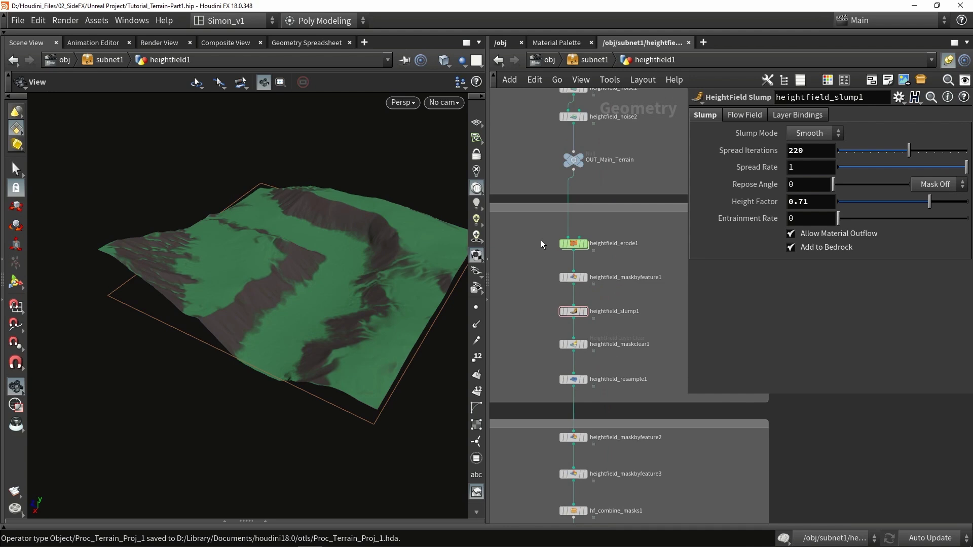
pyautogui.moveTo(539, 232); pyautogui.dragTo(594, 391)
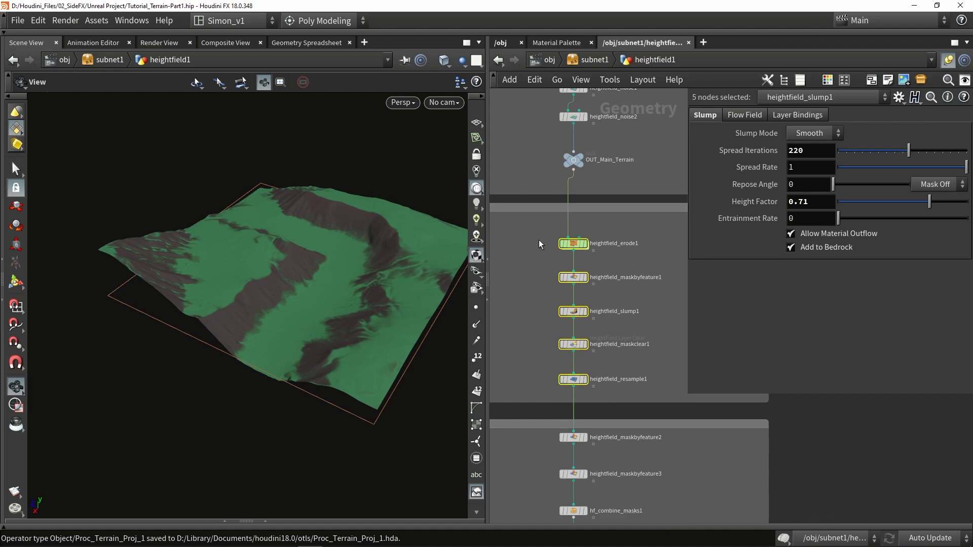
# Move heightfield_erode1 through heightfield_maskclear1 aside, then wire OUT_Main_Terrain directly into heightfield_resample1.
pyautogui.click(612, 370)
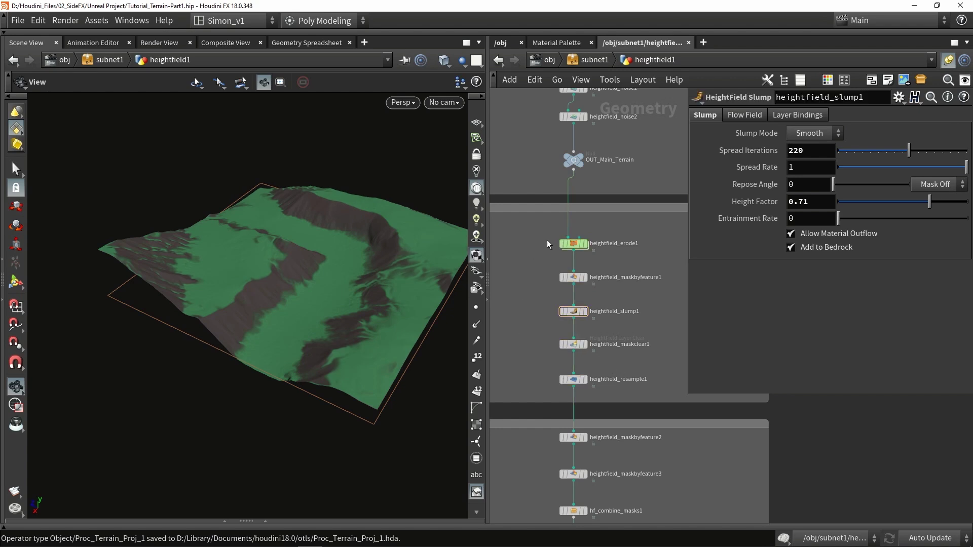
pyautogui.moveTo(548, 241); pyautogui.dragTo(618, 348)
pyautogui.moveTo(572, 346)
pyautogui.moveTo(574, 174); pyautogui.dragTo(573, 374)
pyautogui.click(558, 330)
pyautogui.moveTo(357, 269); pyautogui.dragTo(400, 233)
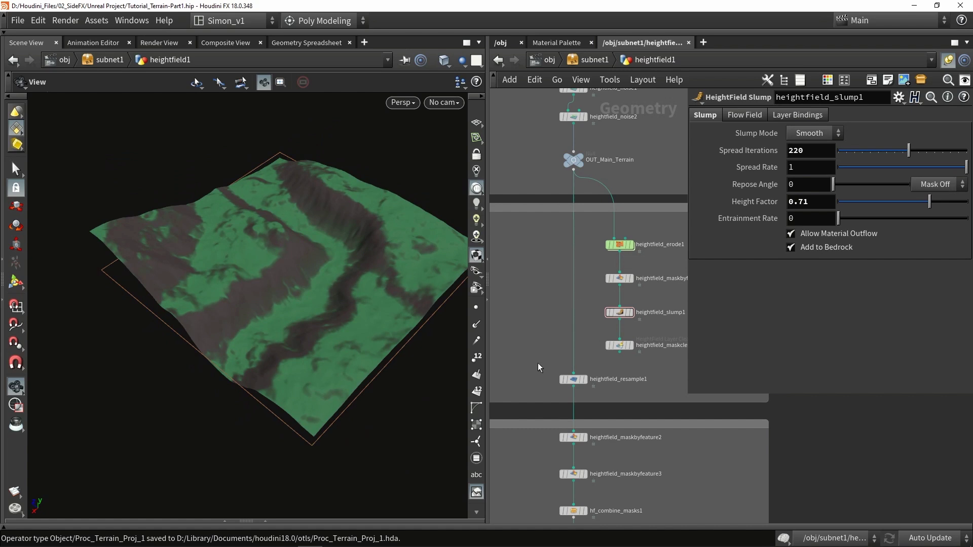
pyautogui.click(573, 379)
# Save the digital asset with the erosion nodes bypassed, then switch to Unreal Engine and inspect the landscape.
pyautogui.click(96, 20)
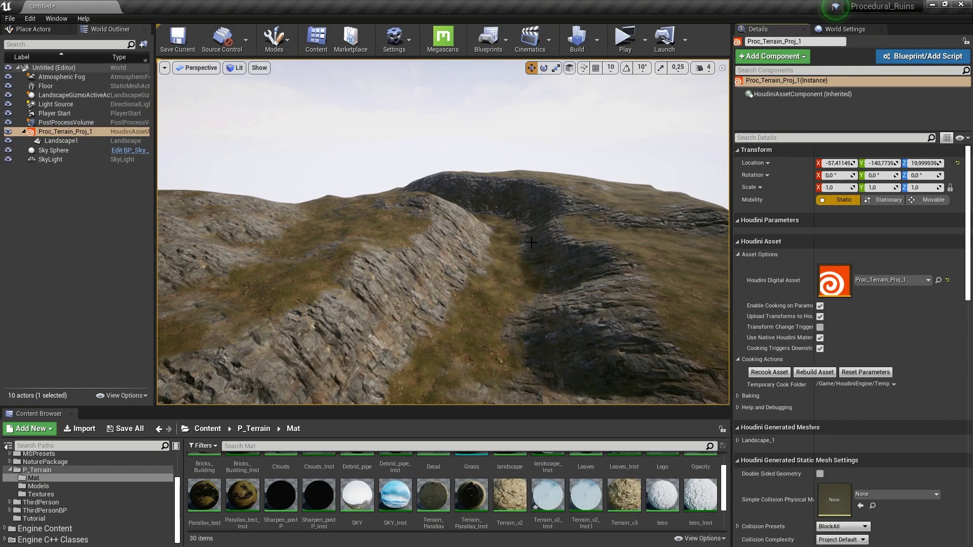
pyautogui.press('w')
pyautogui.moveTo(529, 244); pyautogui.dragTo(582, 247, button='right')
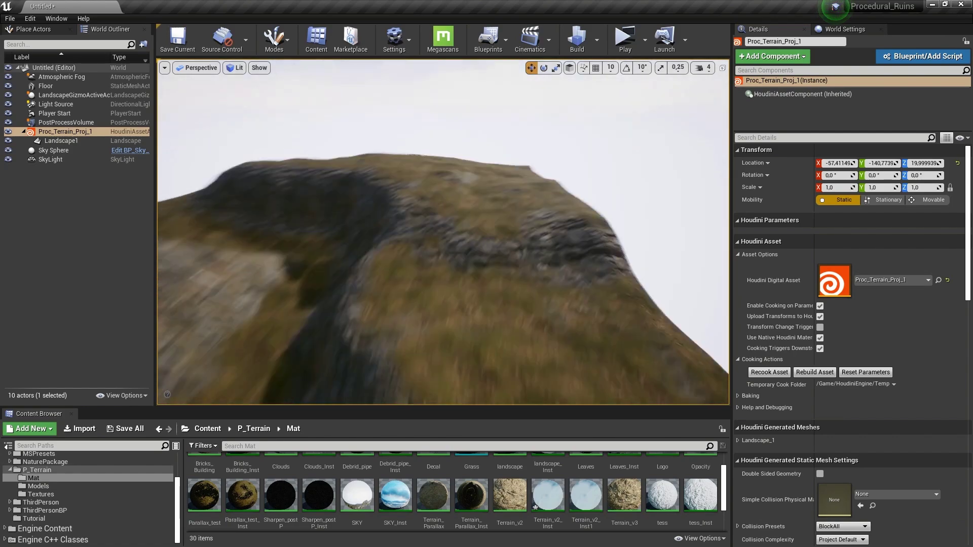
pyautogui.moveTo(502, 250); pyautogui.dragTo(694, 278, button='right')
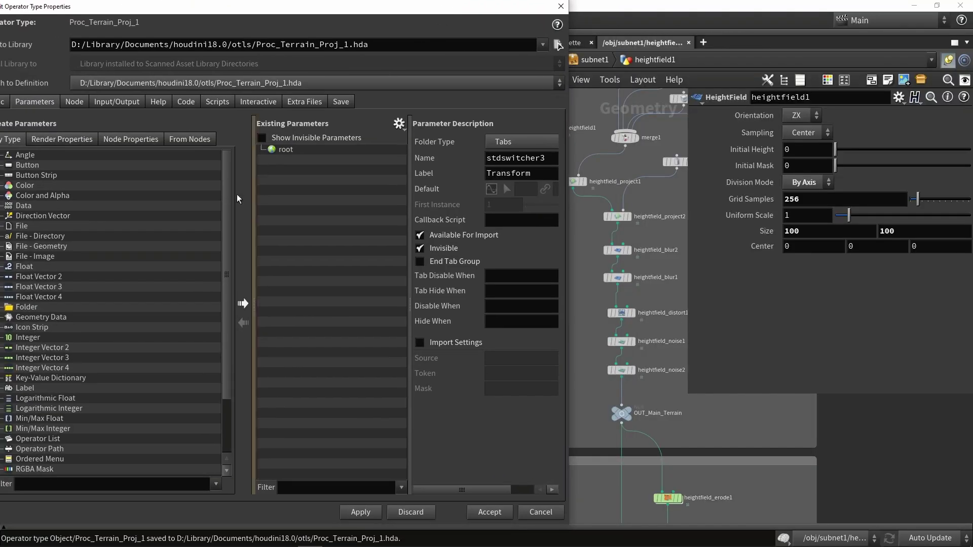
# Add a folder labelled "terrain settings" to the parameters of the Proc_Terrain_Proj_1 asset.
pyautogui.moveTo(26, 306); pyautogui.dragTo(331, 206)
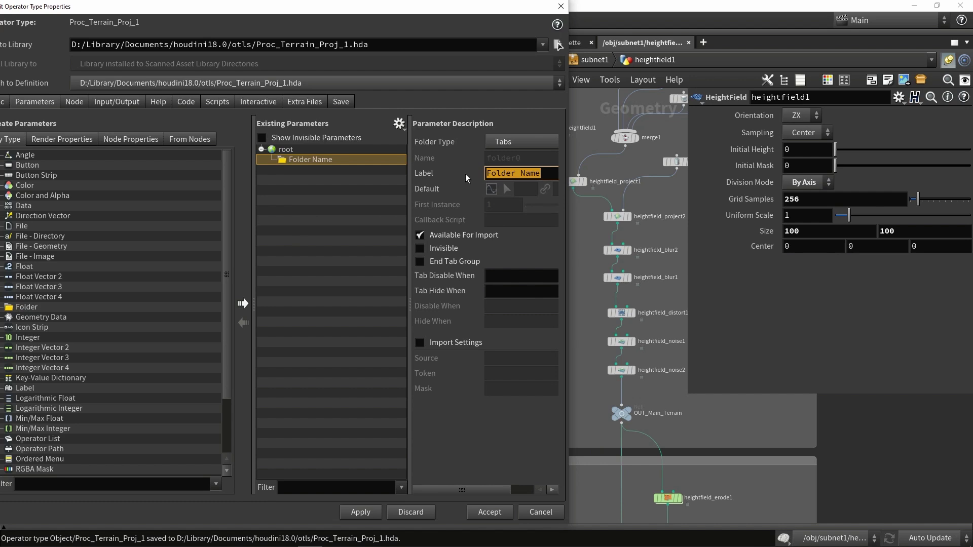
pyautogui.write('terra')
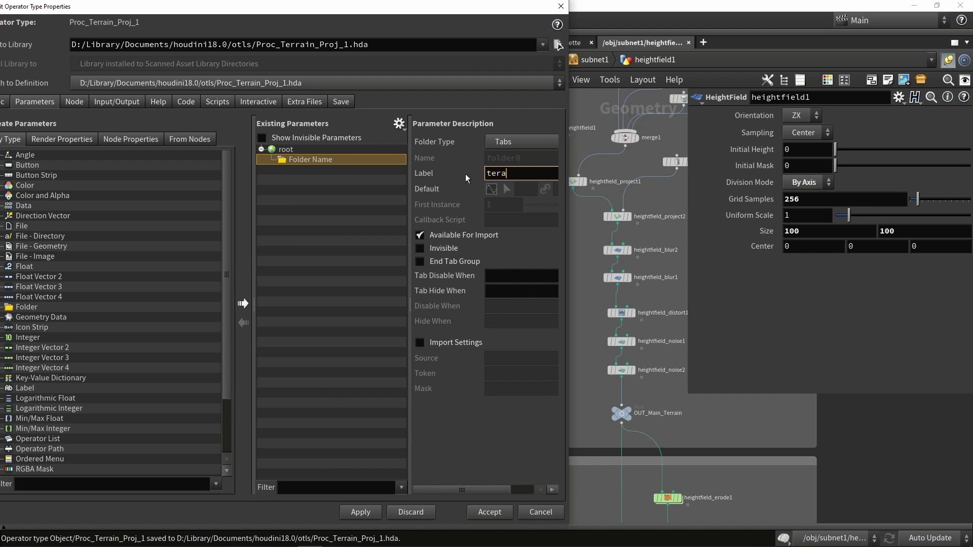
pyautogui.write('in settings')
pyautogui.press('Return')
# Promote heightfield1's Size X parameter into the terrain settings folder and label it "Terrain size".
pyautogui.scroll(-2, 640, 183)
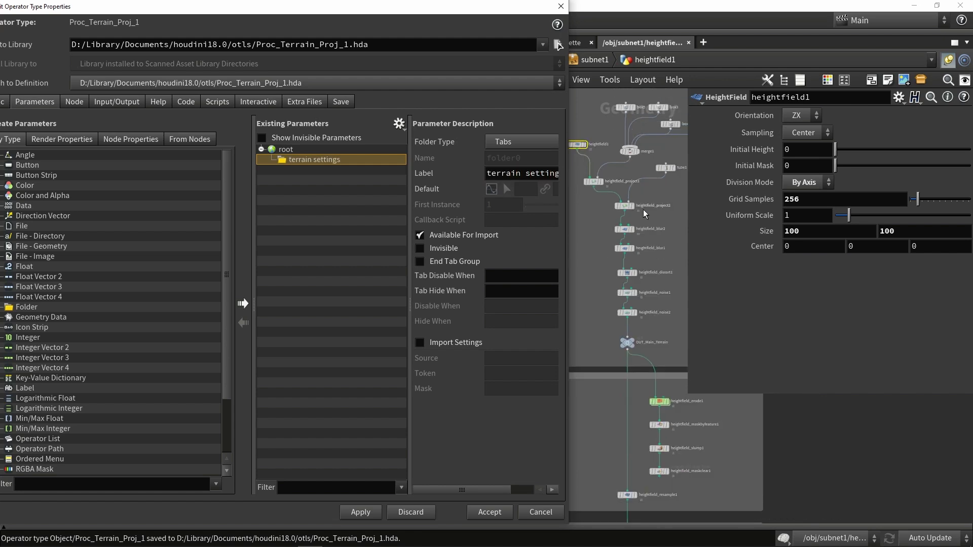
pyautogui.moveTo(686, 251); pyautogui.dragTo(720, 251)
pyautogui.scroll(5, 634, 202)
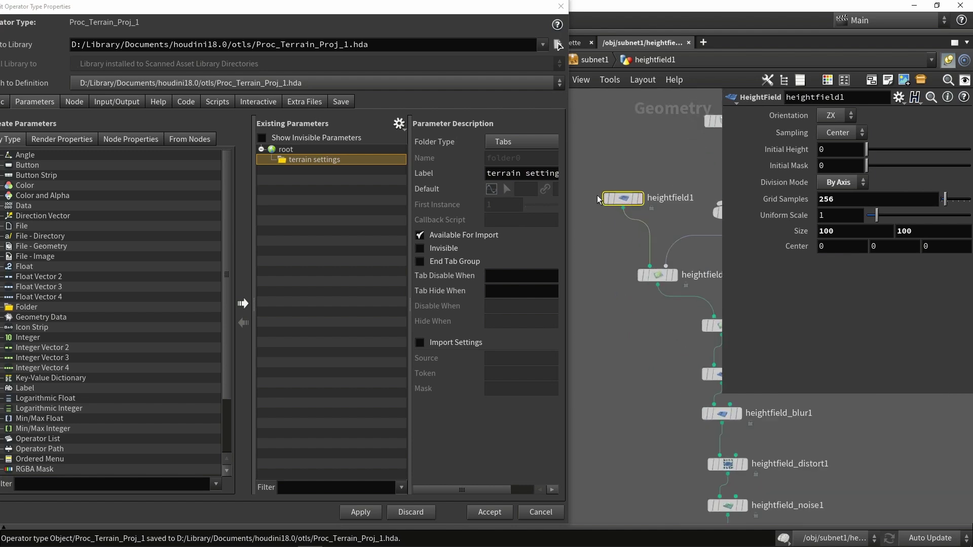
pyautogui.moveTo(639, 205)
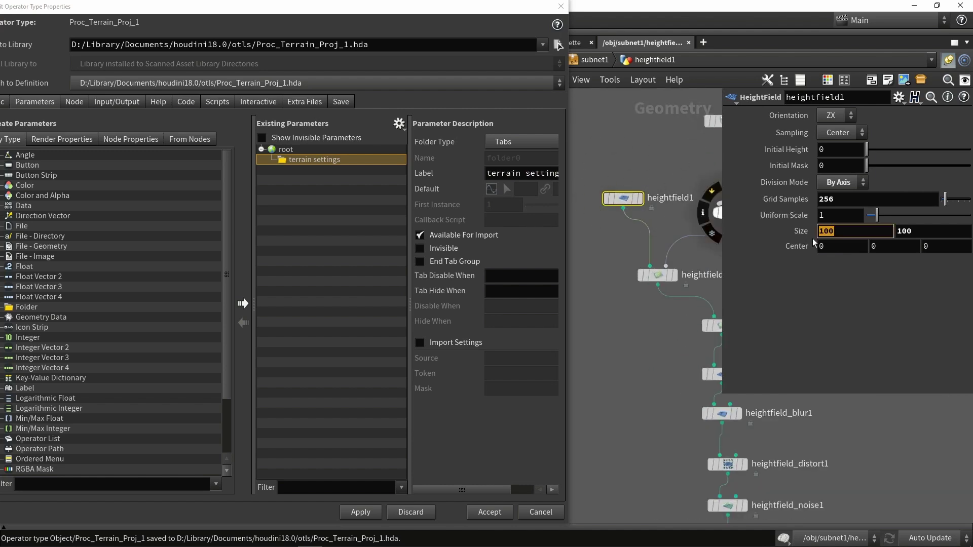
pyautogui.moveTo(826, 231); pyautogui.dragTo(332, 173)
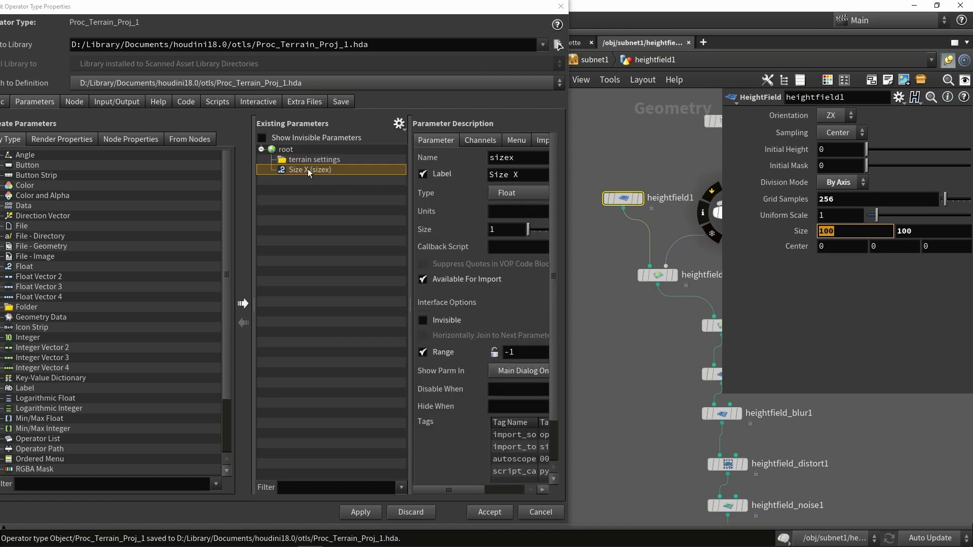
pyautogui.tripleClick(506, 175)
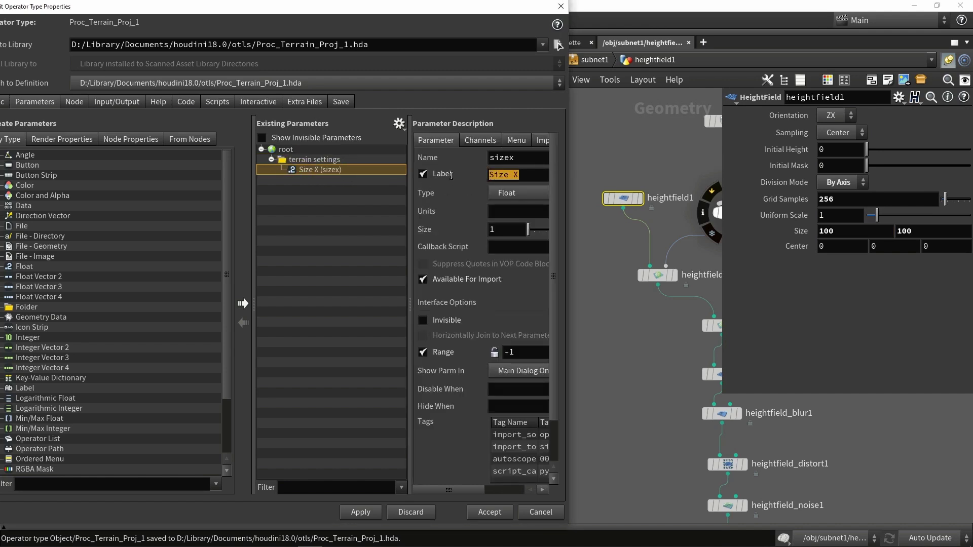
pyautogui.write('er')
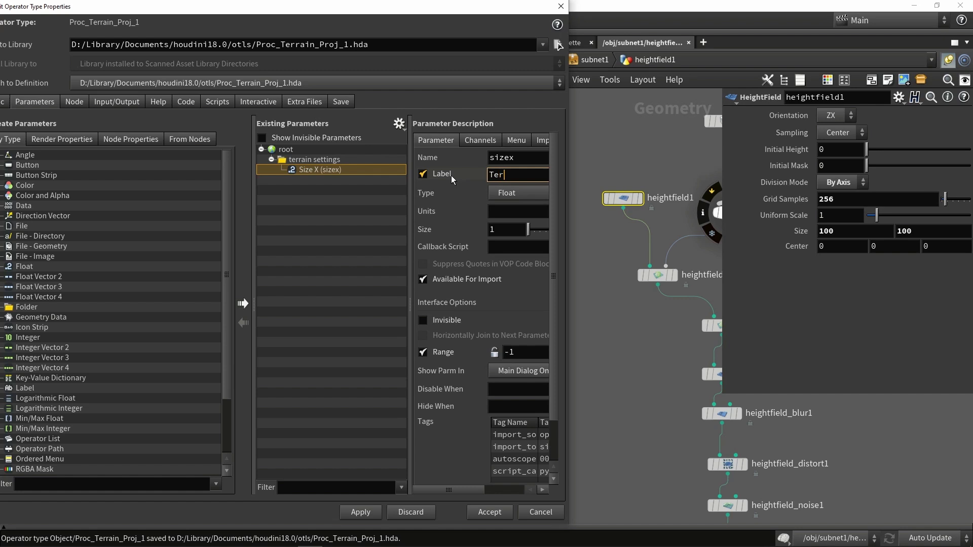
pyautogui.write('rain size')
pyautogui.press('Return')
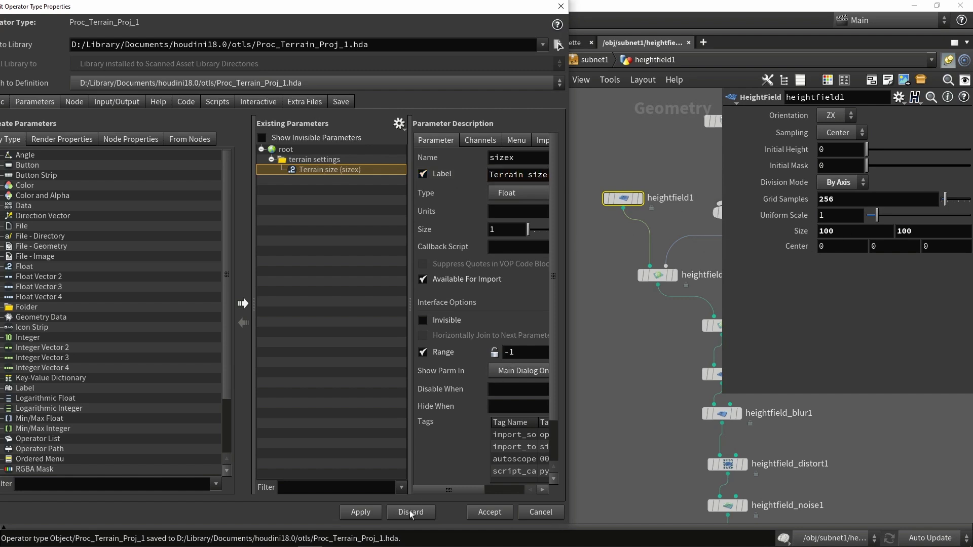
# Drive both Size values of heightfield1 with the expression ch("../../sizex").
pyautogui.click(819, 231)
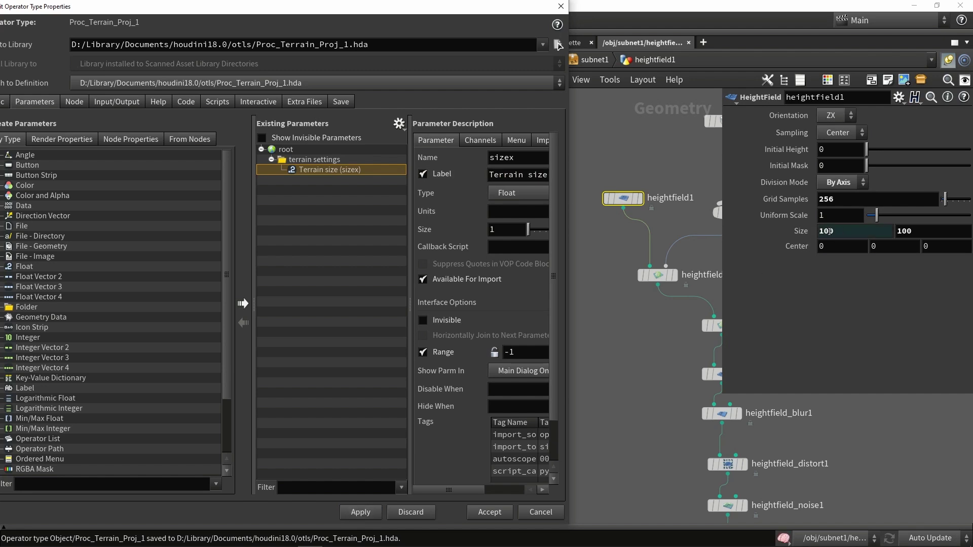
pyautogui.write('ch("../../sizex")')
pyautogui.click(877, 233)
pyautogui.hotkey('ctrl', 'a')
pyautogui.hotkey('ctrl', 'c')
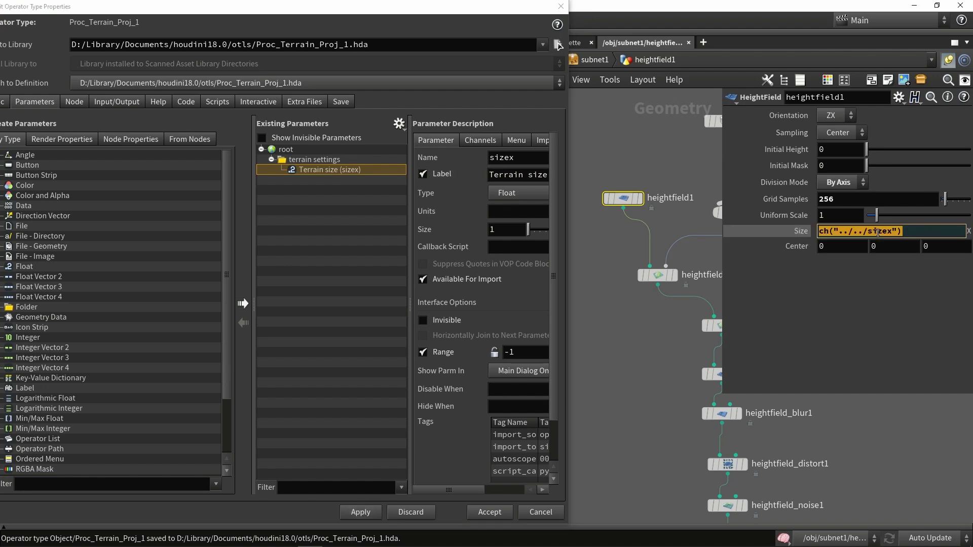
pyautogui.click(873, 312)
pyautogui.click(934, 229)
pyautogui.hotkey('ctrl', 'v')
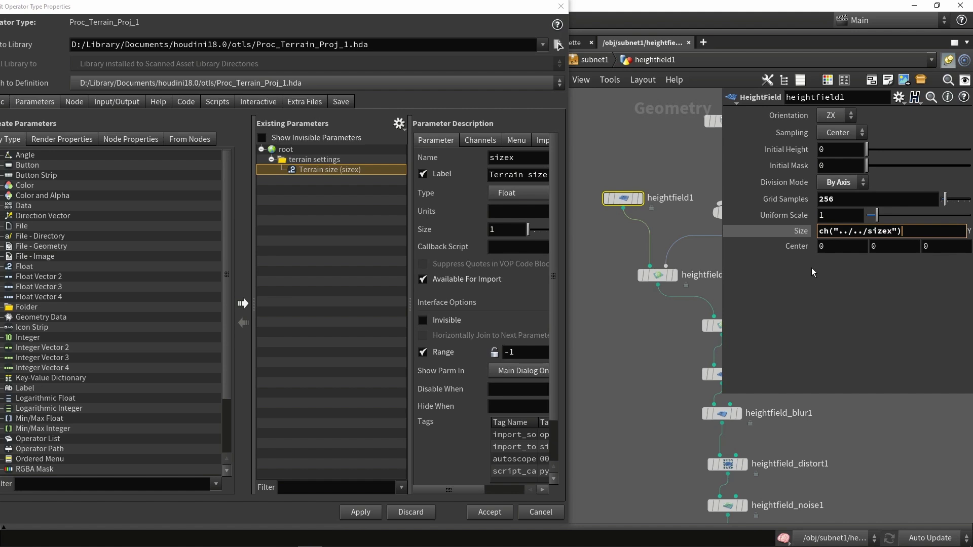
pyautogui.press('Return')
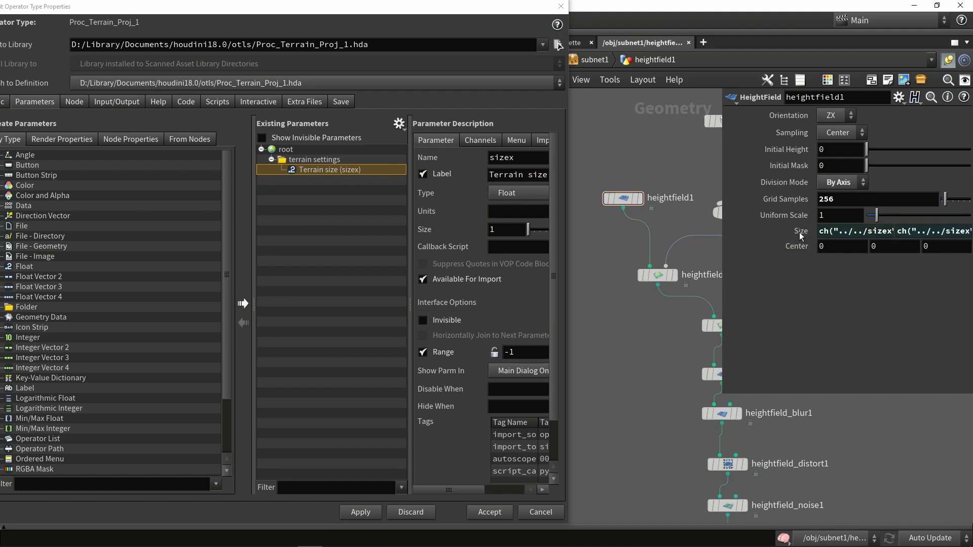
# Select merge1 and its box and tube inputs to examine the shapes feeding heightfield_project1.
pyautogui.moveTo(688, 321); pyautogui.dragTo(608, 323, button='middle')
pyautogui.scroll(-3, 608, 324)
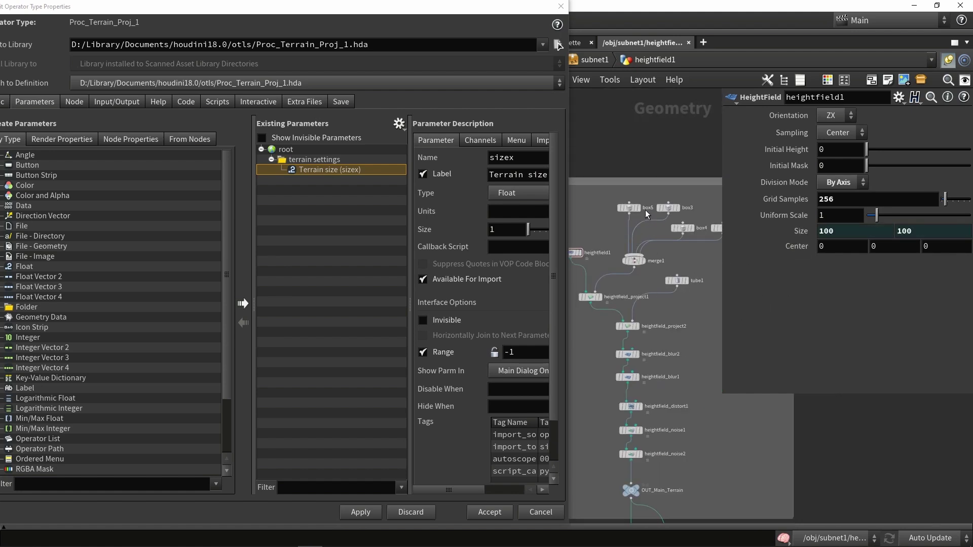
pyautogui.moveTo(615, 190); pyautogui.dragTo(715, 267)
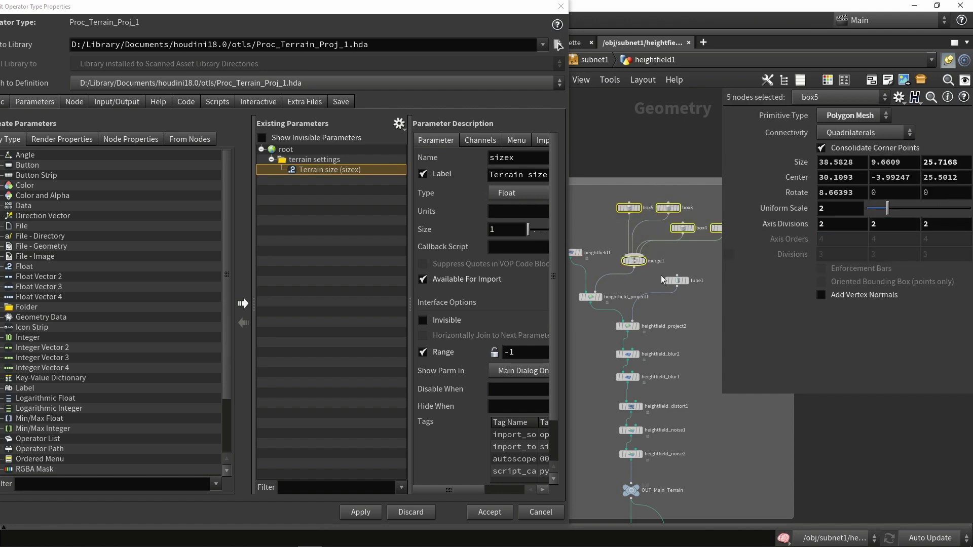
pyautogui.moveTo(644, 267)
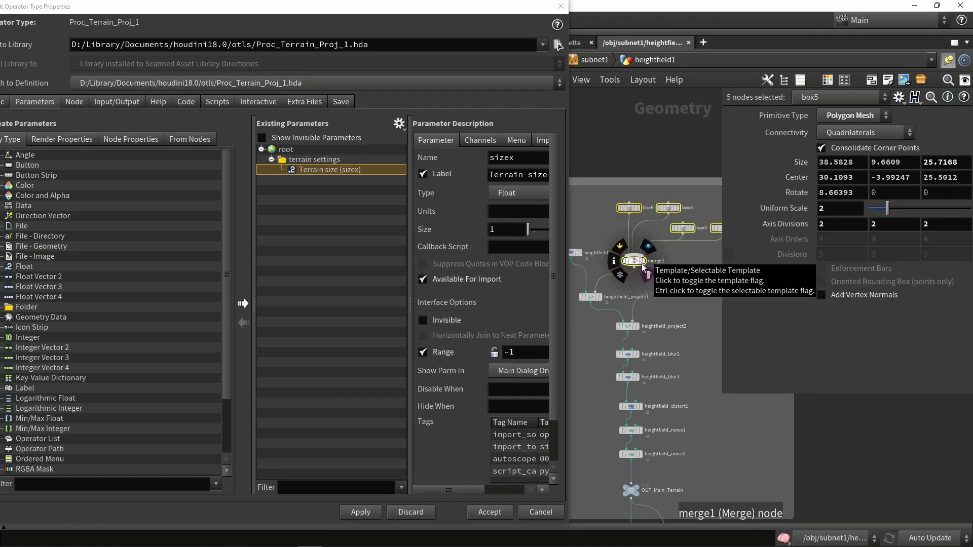
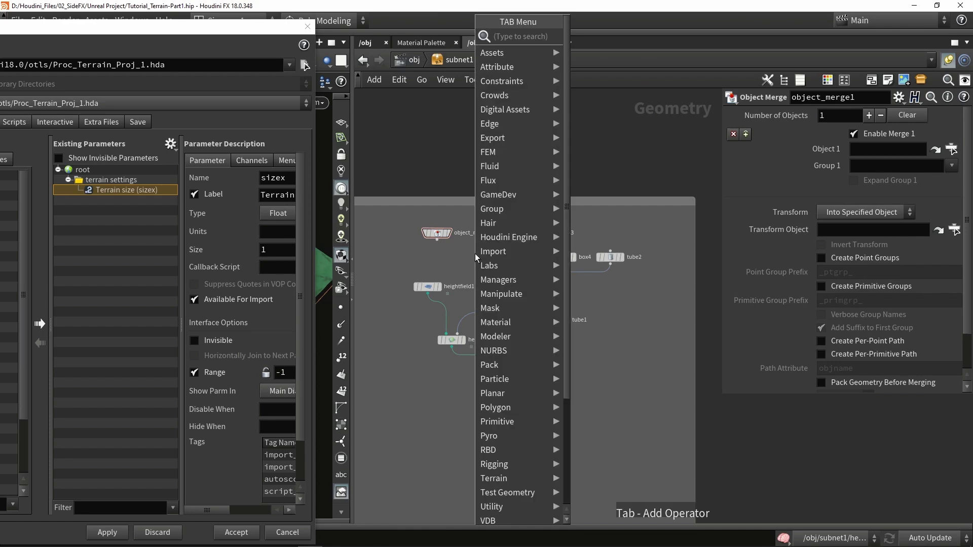
# Add a Switch-If node, wire object_merge1 to its first input and merge1 to its second, and display it.
pyautogui.write('swi')
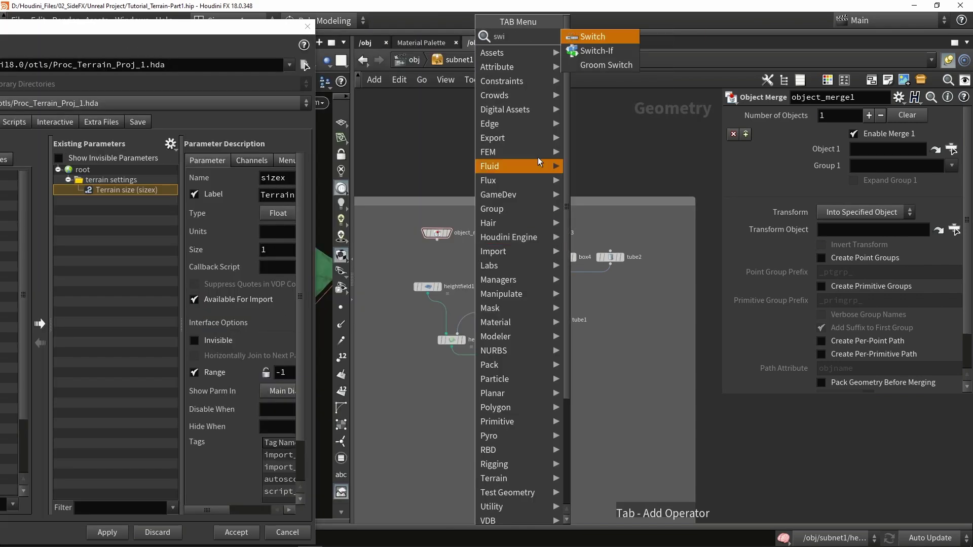
pyautogui.click(595, 52)
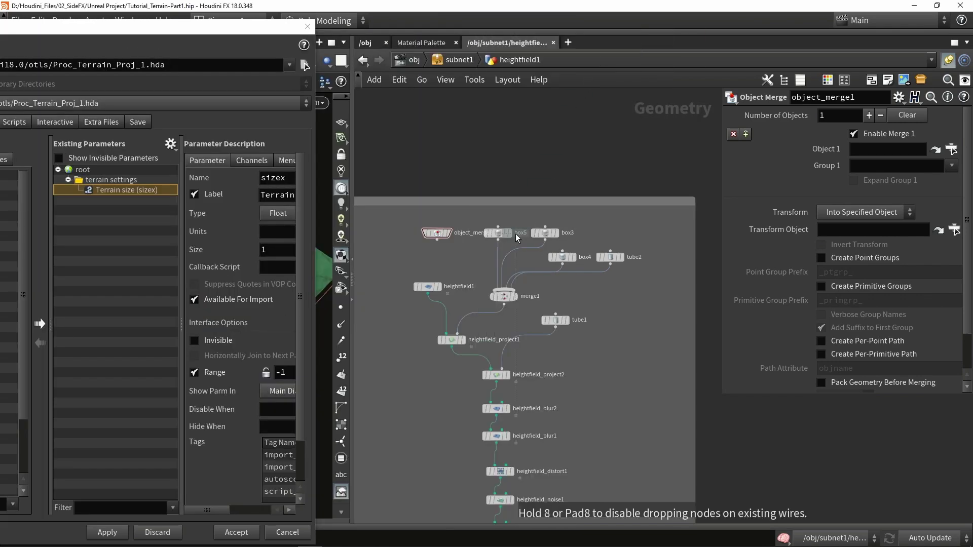
pyautogui.click(488, 328)
pyautogui.scroll(3, 488, 327)
pyautogui.moveTo(528, 278); pyautogui.dragTo(501, 310)
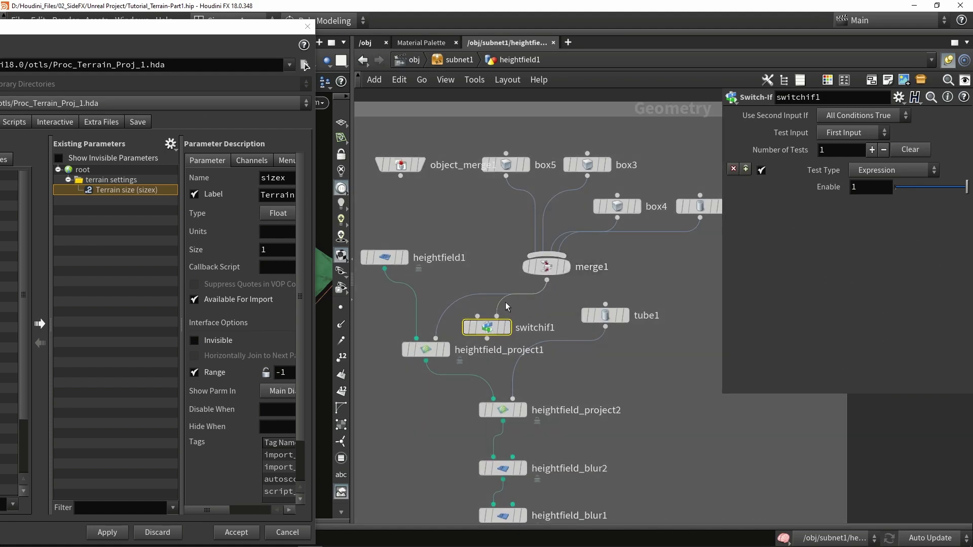
pyautogui.moveTo(401, 176); pyautogui.dragTo(490, 322)
pyautogui.click(511, 302)
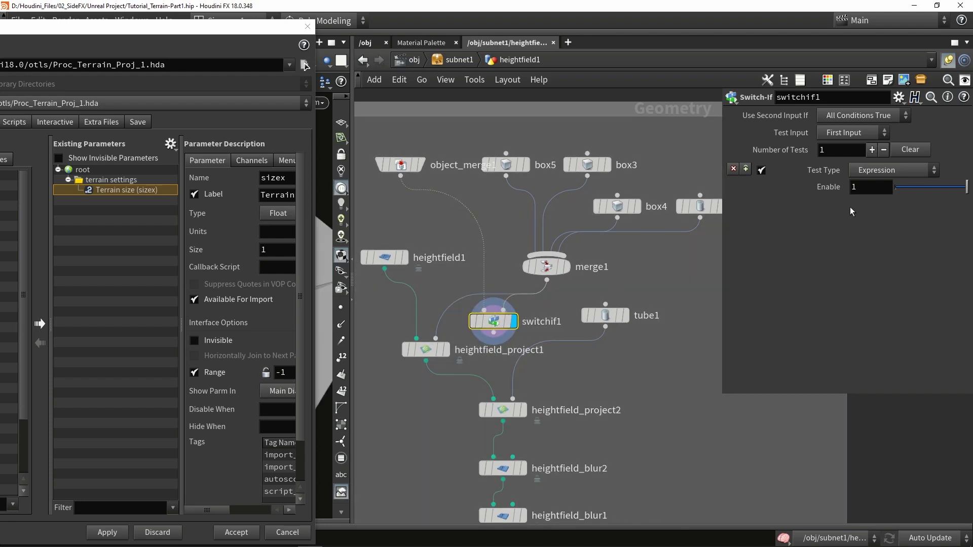
# Reposition object_merge1 above the switch and check its geometry information.
pyautogui.press('Return')
pyautogui.moveTo(401, 169); pyautogui.dragTo(425, 197)
pyautogui.middleClick(426, 198)
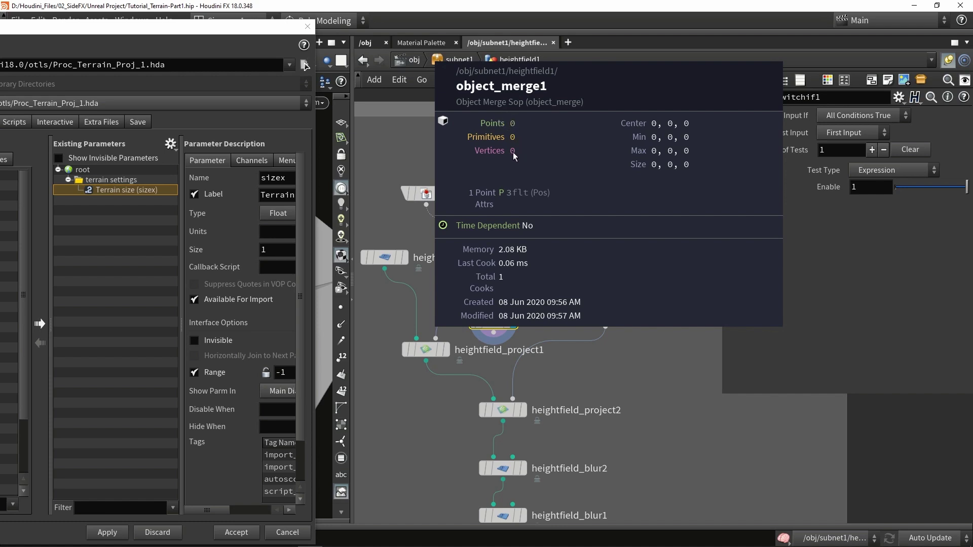
# Set the Enable expression of switchif1 to npoints(0)==0 and check its evaluated value.
pyautogui.click(869, 193)
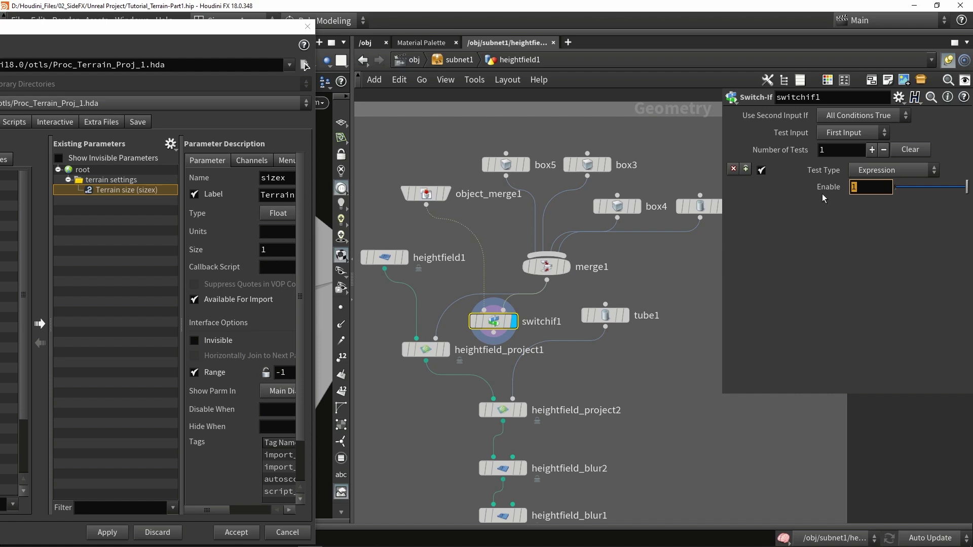
pyautogui.write('npoi')
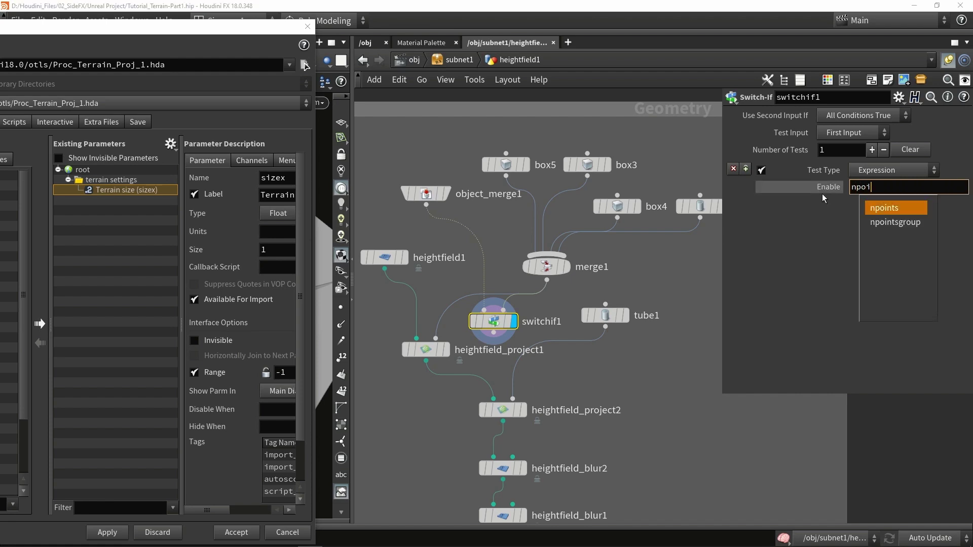
pyautogui.write('nts(0')
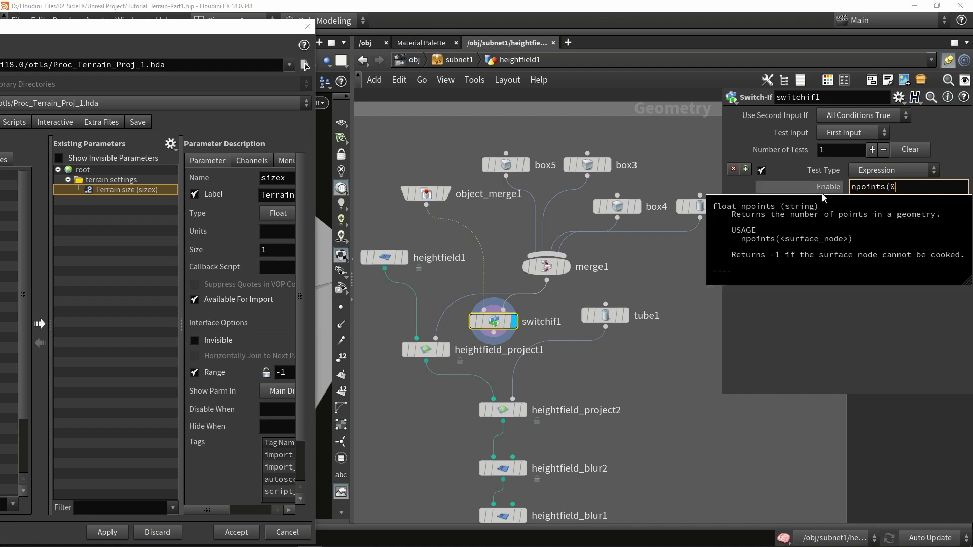
pyautogui.write(')')
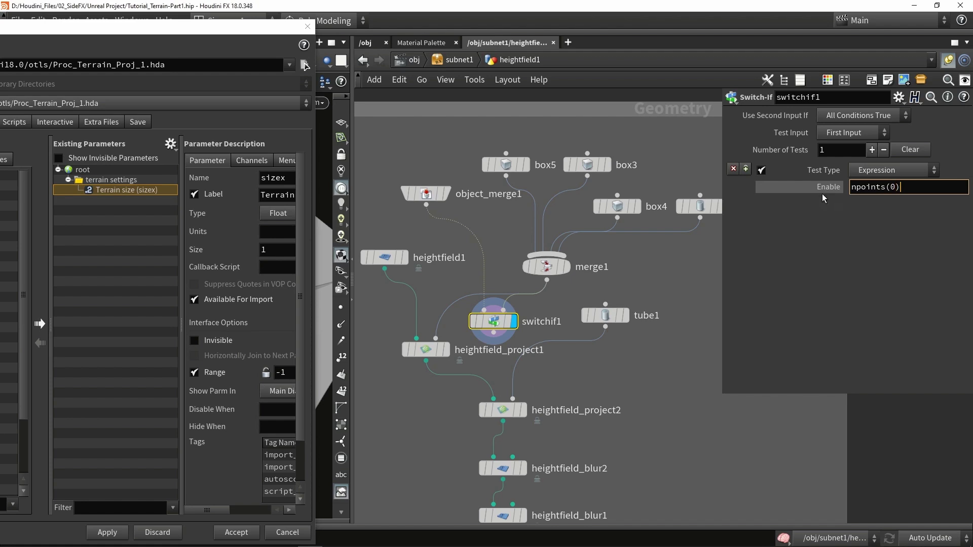
pyautogui.write('==0')
pyautogui.click(645, 378)
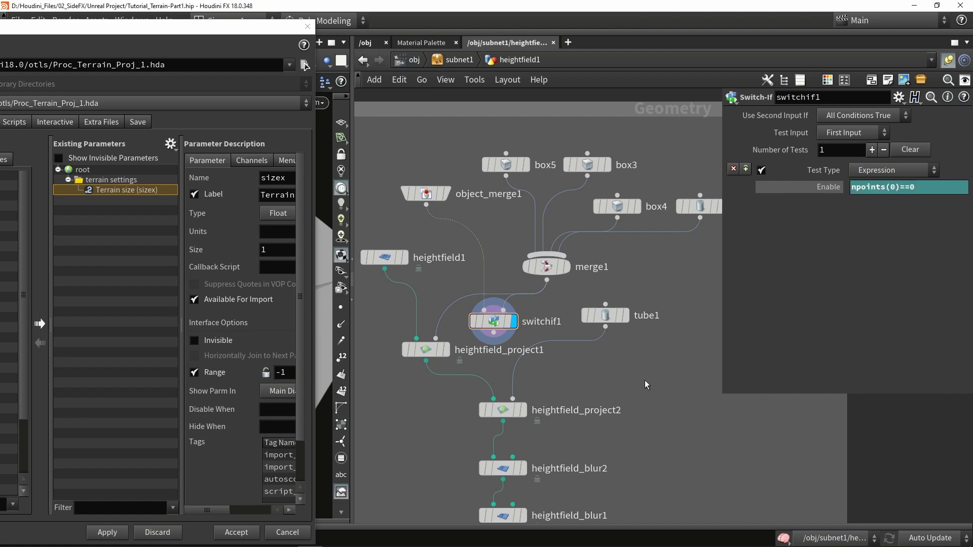
pyautogui.click(833, 188)
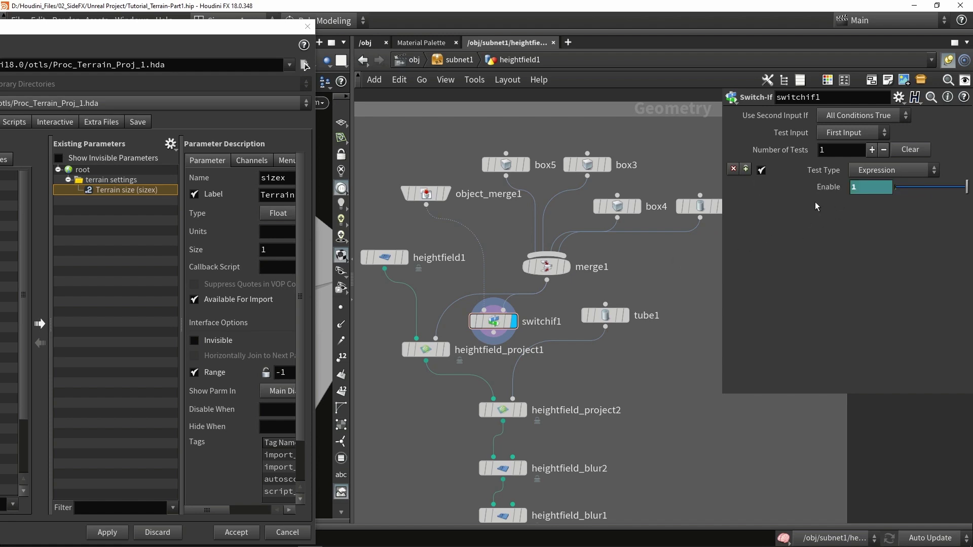
# Add a box node, connect it to the first input of switchif1 in place of object_merge1, and check the Enable value.
pyautogui.moveTo(522, 283); pyautogui.dragTo(549, 307)
pyautogui.click(491, 214)
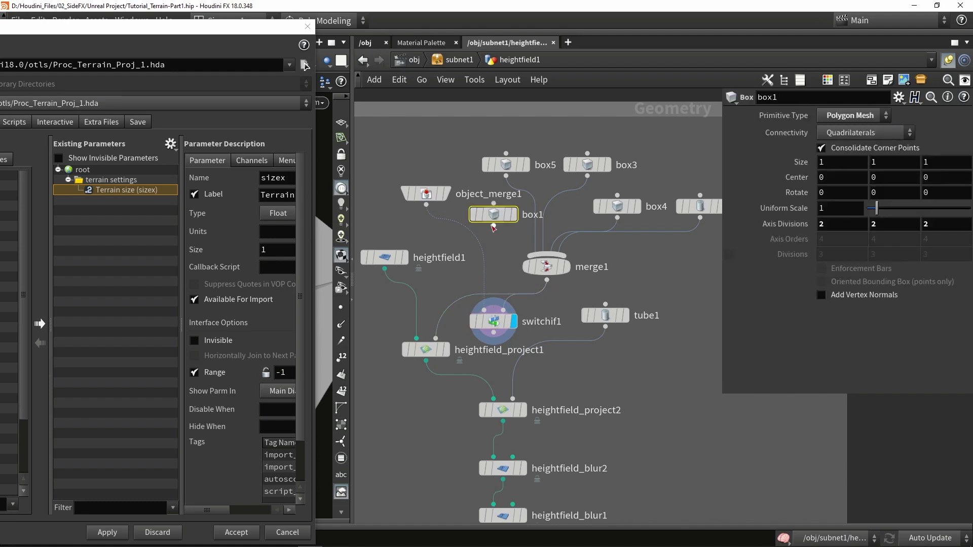
pyautogui.moveTo(493, 227); pyautogui.dragTo(490, 334)
pyautogui.click(491, 321)
pyautogui.click(466, 259)
pyautogui.click(497, 276)
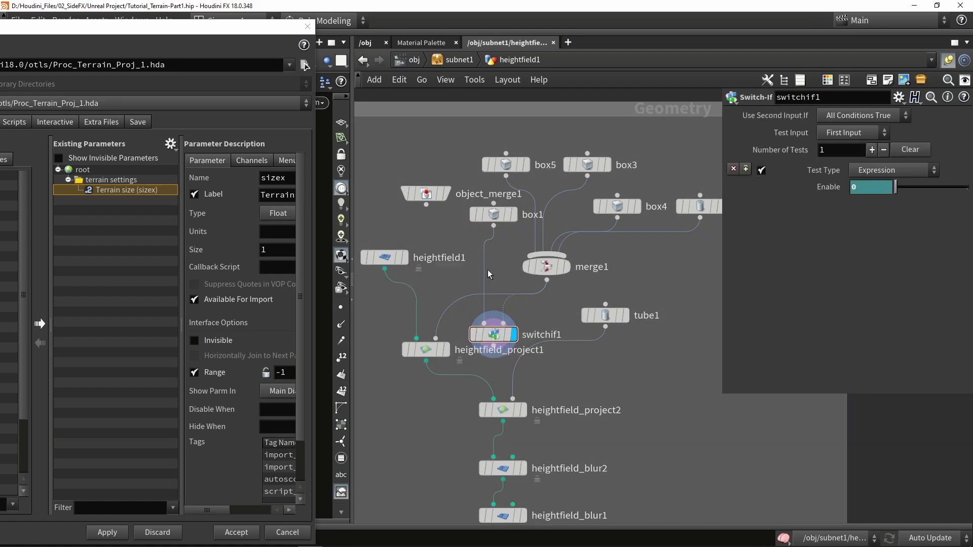
# Examine the Enable expression of switchif1 and its evaluated value with the box connected.
pyautogui.click(843, 188)
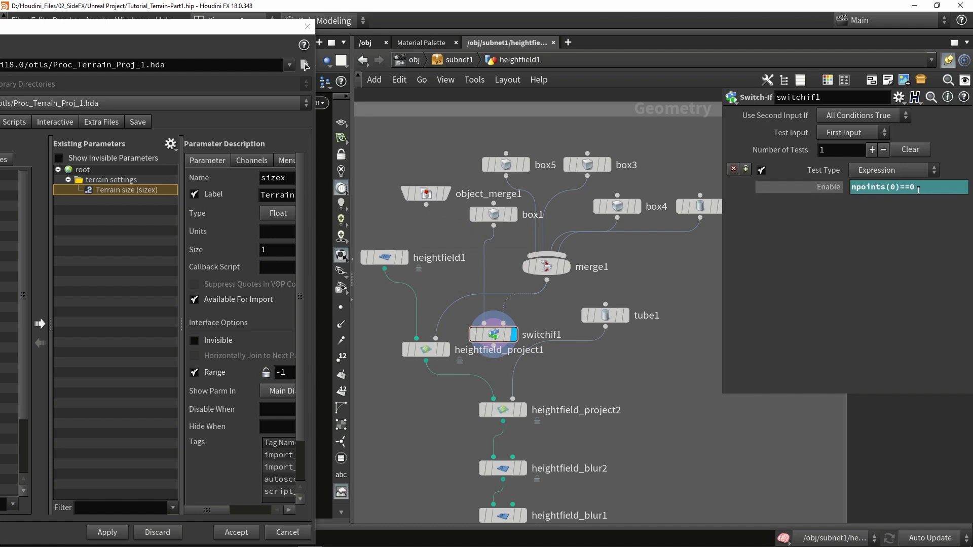
pyautogui.moveTo(917, 190); pyautogui.dragTo(850, 193)
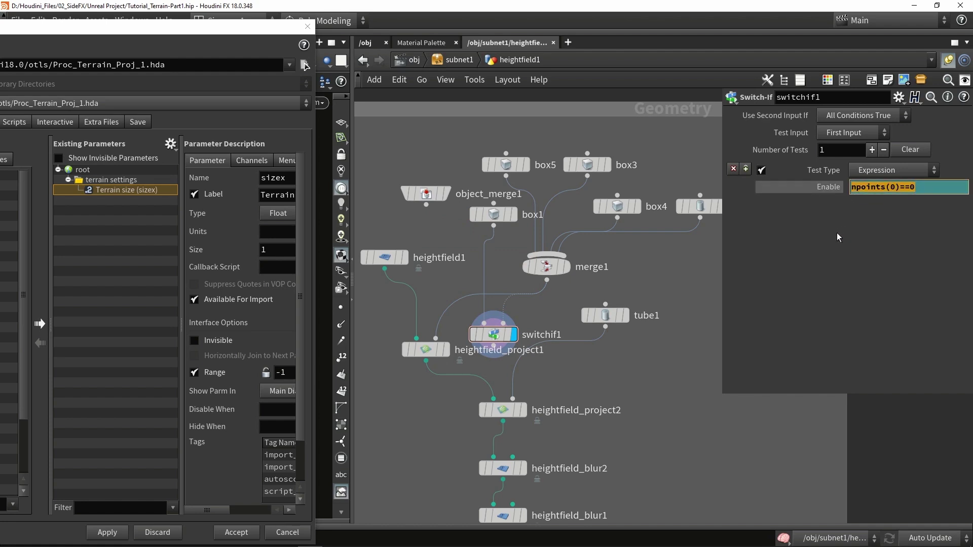
pyautogui.click(834, 188)
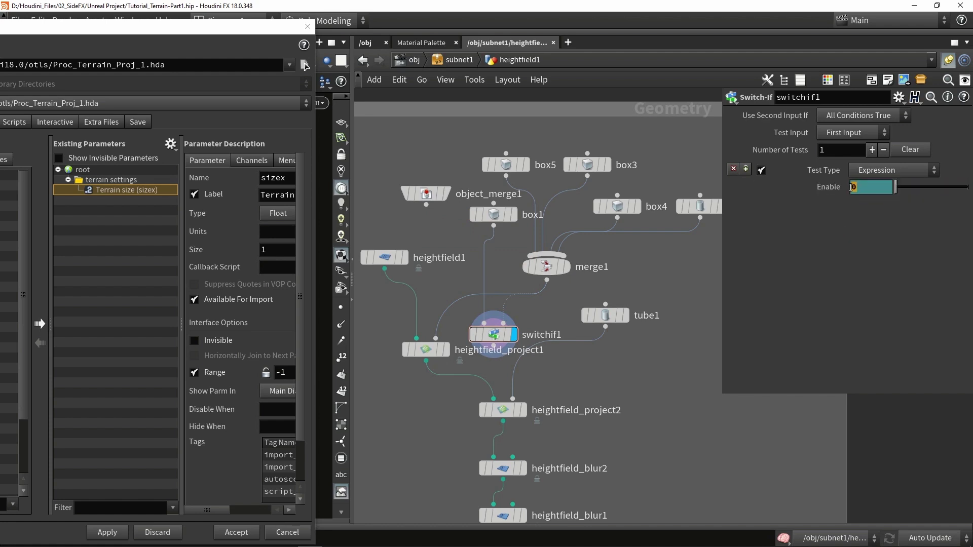
# Reconnect object_merge1 to the first input of switchif1 and delete the test node box1.
pyautogui.moveTo(497, 219); pyautogui.dragTo(486, 226)
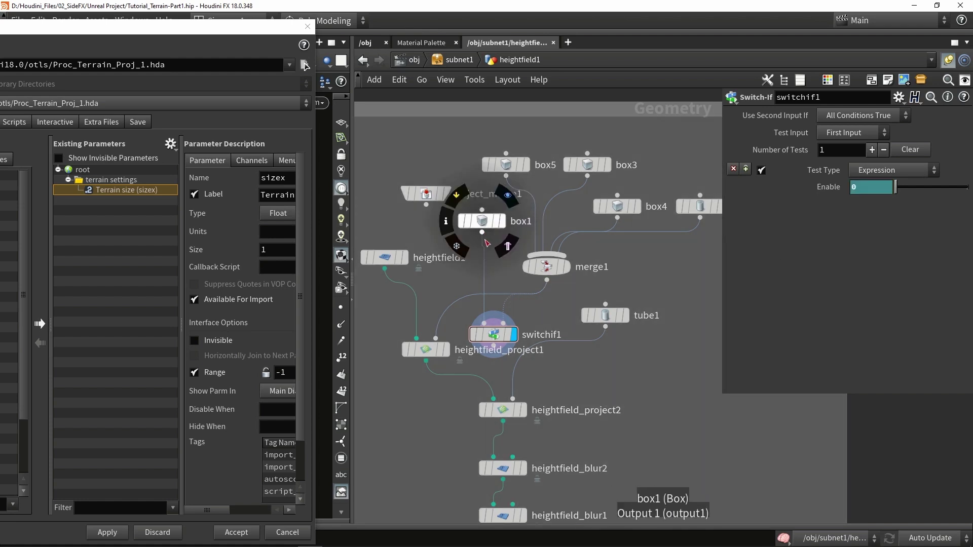
pyautogui.moveTo(426, 205); pyautogui.dragTo(482, 209)
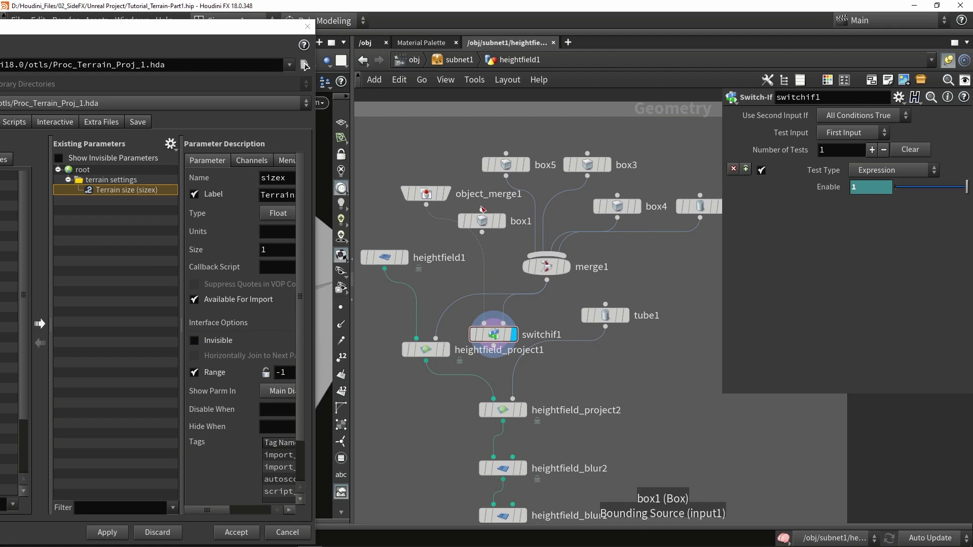
pyautogui.click(485, 223)
pyautogui.press('Delete')
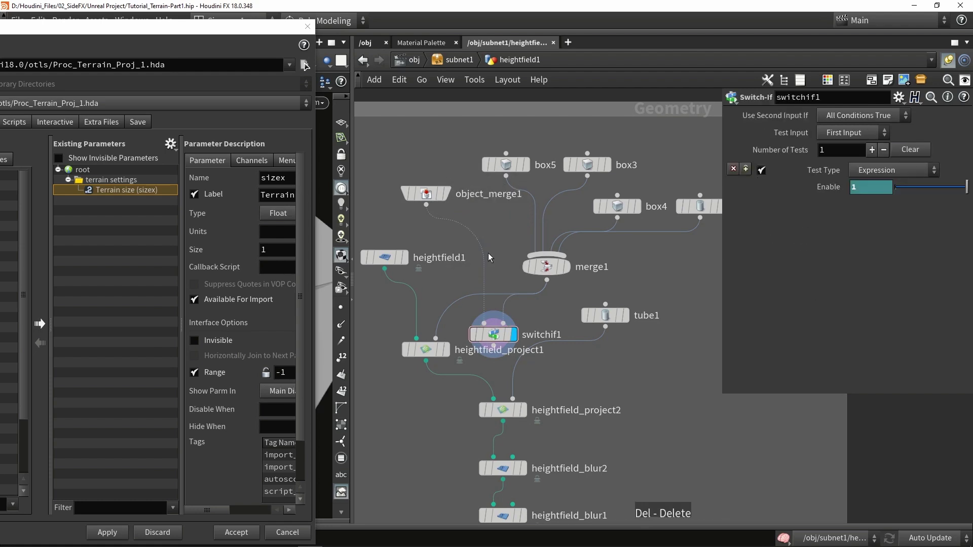
# Reposition switchif1 and insert it into the connection between merge1 and heightfield_project1.
pyautogui.moveTo(494, 337); pyautogui.dragTo(495, 327)
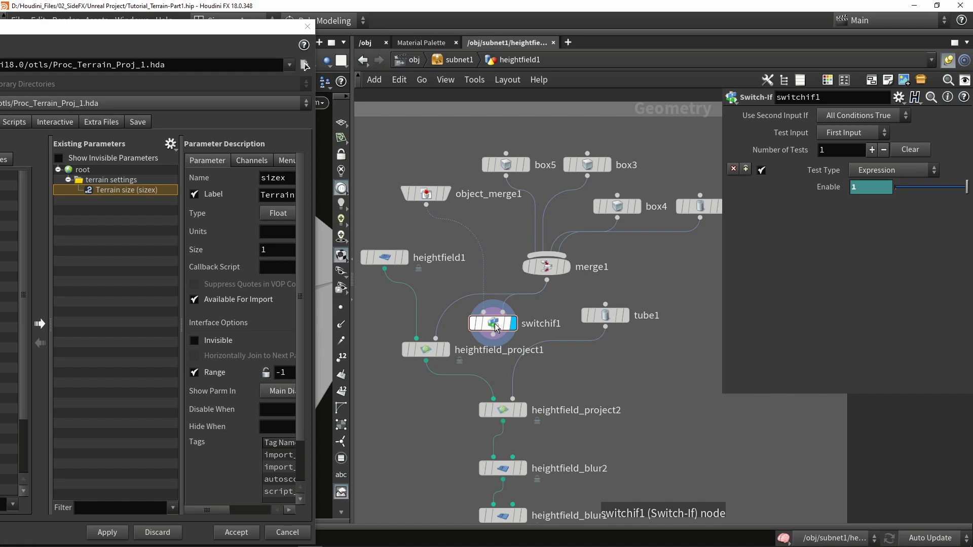
pyautogui.moveTo(494, 324)
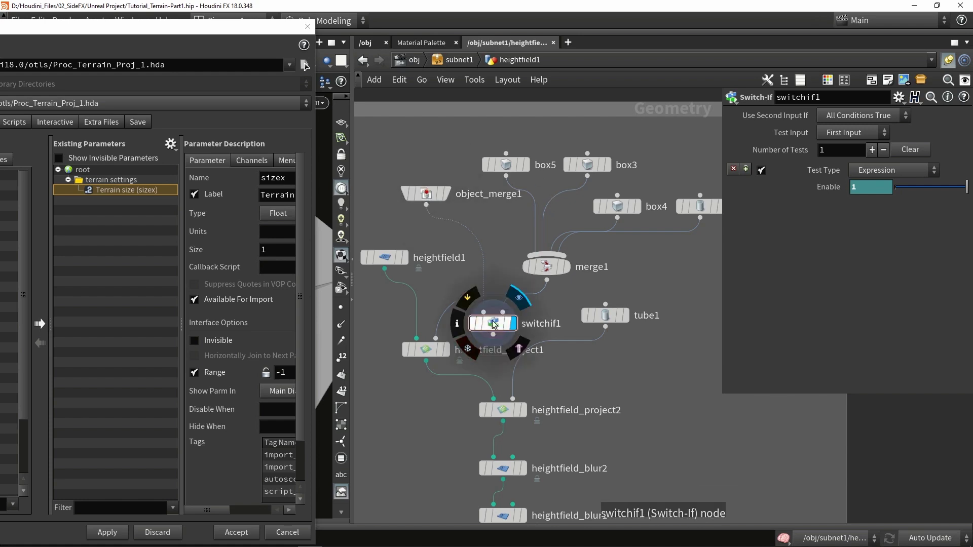
pyautogui.moveTo(494, 324); pyautogui.dragTo(492, 324)
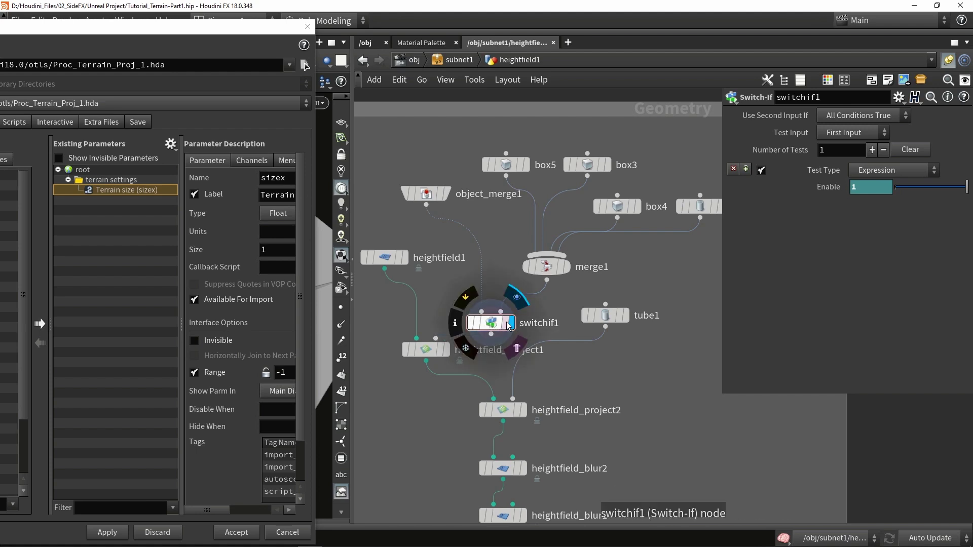
pyautogui.moveTo(508, 325); pyautogui.dragTo(505, 300)
# Add two folders inside terrain settings, below Terrain size, labelled "Adding terrain" and "Subtracting".
pyautogui.click(425, 194)
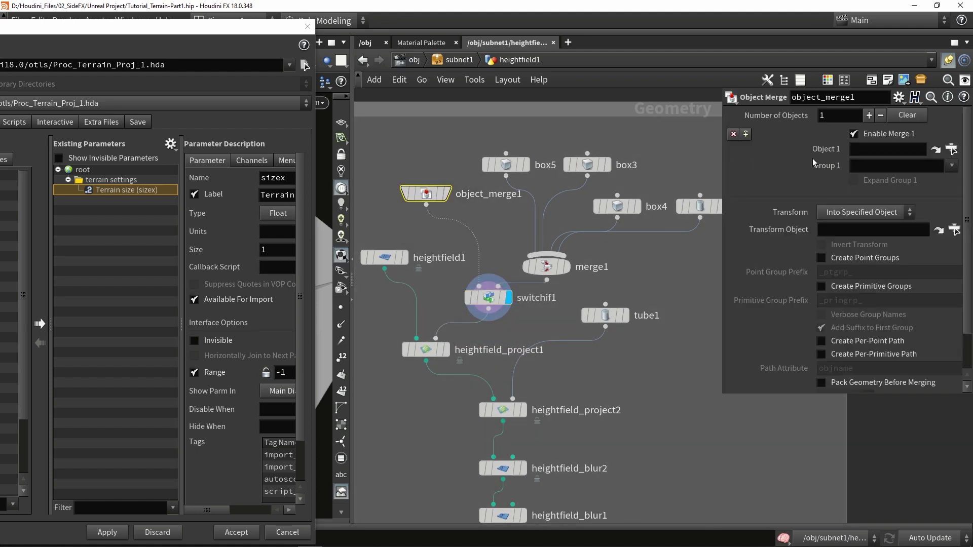
pyautogui.moveTo(128, 22); pyautogui.dragTo(395, 13)
pyautogui.moveTo(81, 324); pyautogui.dragTo(415, 187)
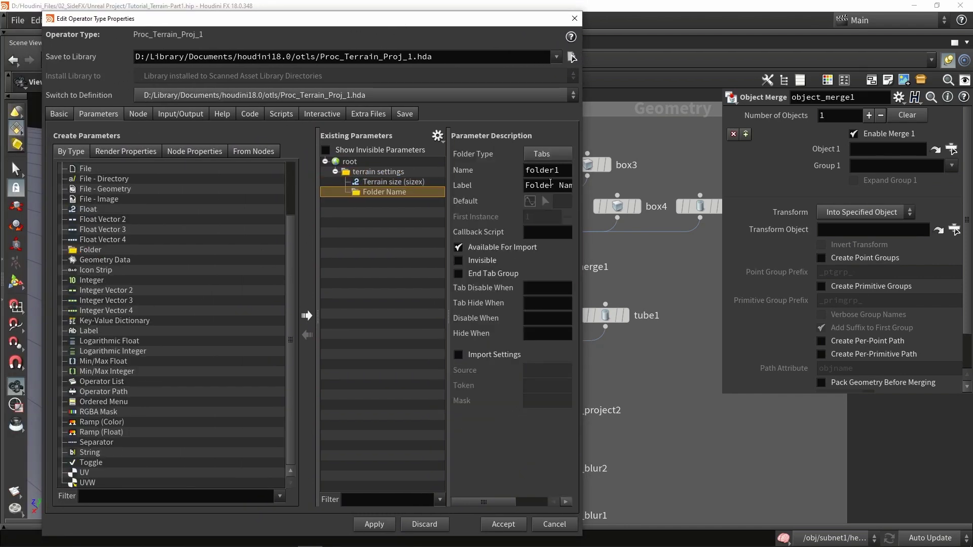
pyautogui.write('Adding terrain')
pyautogui.press('Return')
pyautogui.moveTo(90, 249); pyautogui.dragTo(414, 180)
pyautogui.click(540, 183)
pyautogui.write('S')
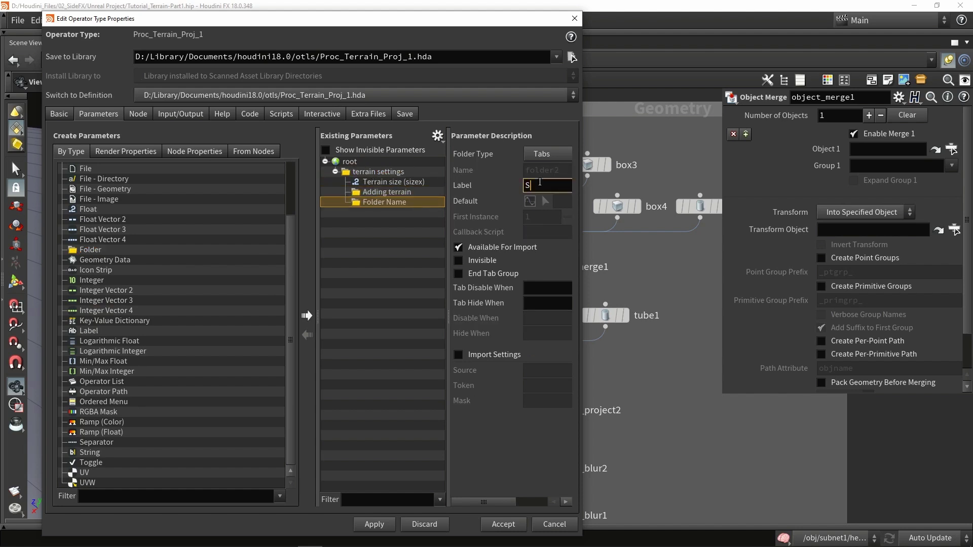
pyautogui.write('ubtracting')
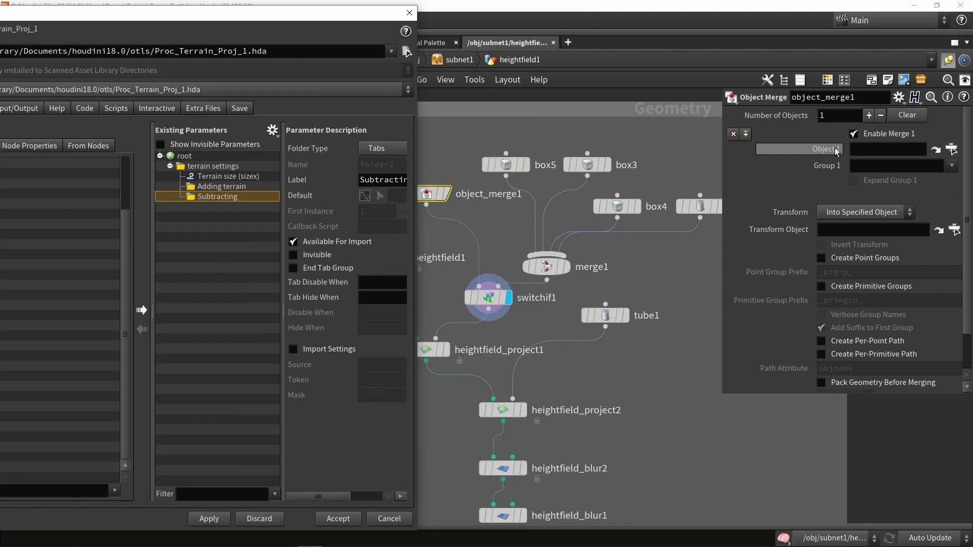
# Promote the Object 1 parameter of object_merge1 into the Adding terrain folder and label it "input shapes".
pyautogui.moveTo(836, 147); pyautogui.dragTo(223, 187)
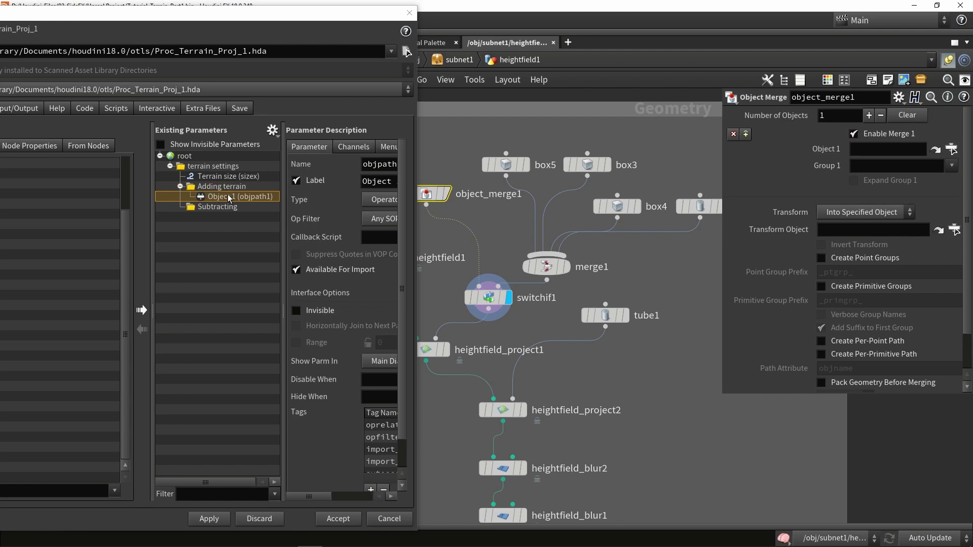
pyautogui.doubleClick(374, 182)
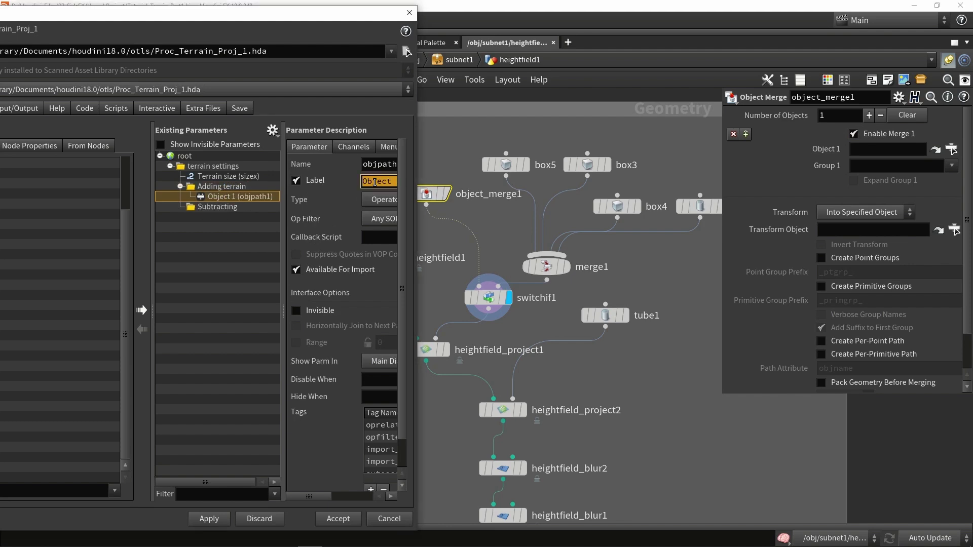
pyautogui.write('input shapes')
pyautogui.press('Return')
# Duplicate switchif1 and object_merge1, wire the merge copy and tube1 into the switch copy, feed it to heightfield_project2, and tidy the layout.
pyautogui.scroll(-2, 592, 386)
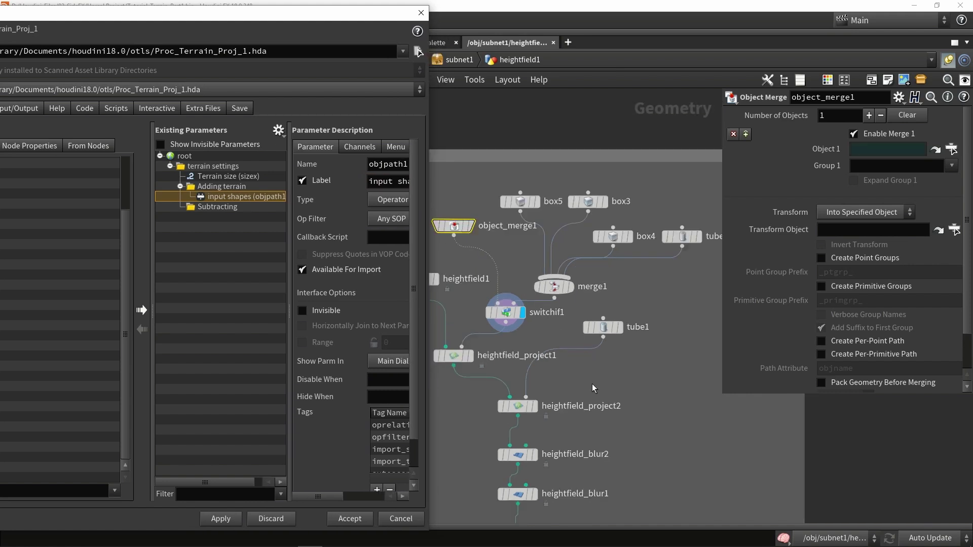
pyautogui.moveTo(592, 386); pyautogui.dragTo(599, 272, button='middle')
pyautogui.scroll(3, 542, 258)
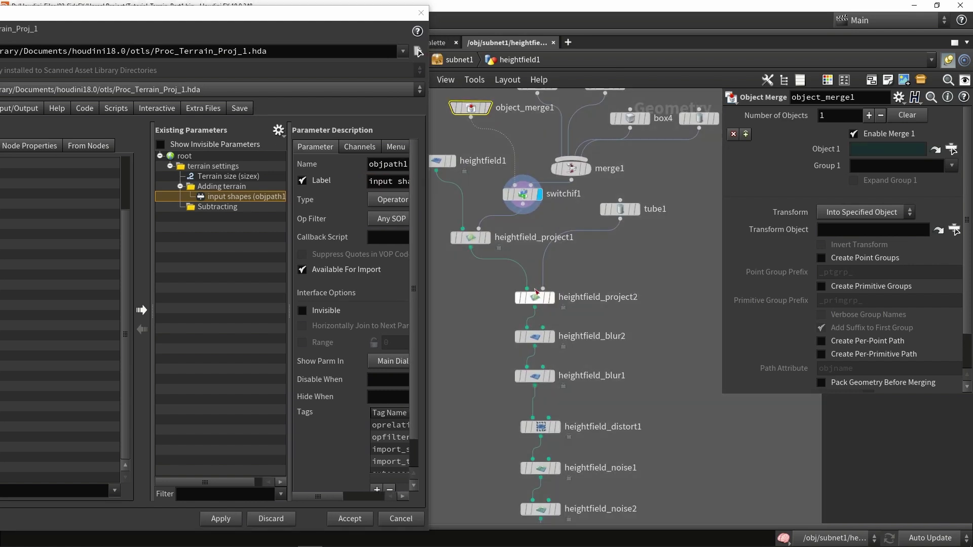
pyautogui.keyDown('alt'); pyautogui.moveTo(525, 198); pyautogui.dragTo(586, 271); pyautogui.keyUp('alt')
pyautogui.keyDown('alt'); pyautogui.moveTo(474, 108); pyautogui.dragTo(574, 258); pyautogui.keyUp('alt')
pyautogui.moveTo(620, 219); pyautogui.dragTo(590, 258)
pyautogui.moveTo(582, 277); pyautogui.dragTo(542, 288)
pyautogui.moveTo(593, 332); pyautogui.dragTo(584, 311, button='middle')
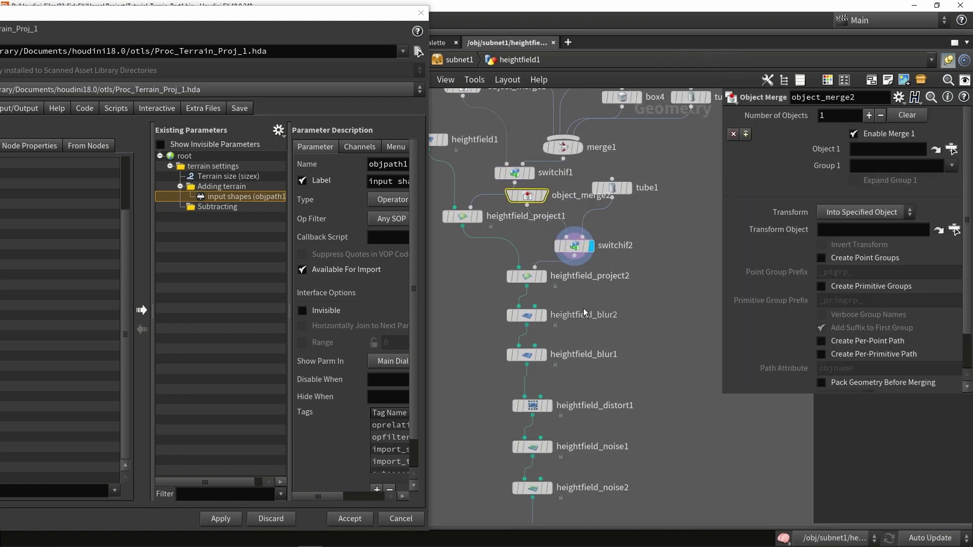
pyautogui.press('l')
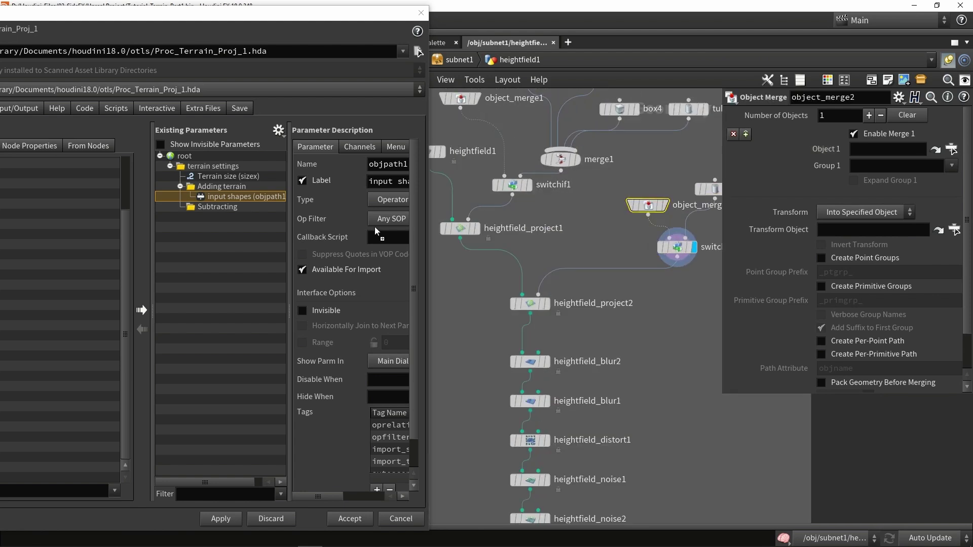
# Promote the Object 1 parameter of object_merge2 into the Subtracting folder and label it "input shapes".
pyautogui.keyDown('ctrl'); pyautogui.moveTo(228, 197); pyautogui.dragTo(214, 208); pyautogui.keyUp('ctrl')
pyautogui.click(217, 514)
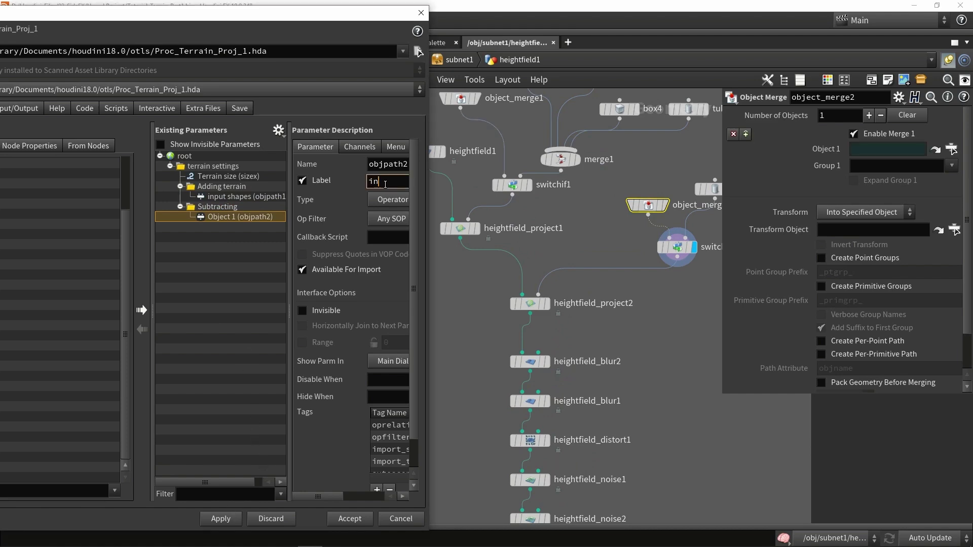
pyautogui.write('put shapes')
# Insert a Switch node between heightfield_project2 and heightfield_blur2, and connect heightfield_project1 as its first input.
pyautogui.scroll(-2, 627, 331)
pyautogui.press('Tab')
pyautogui.write('sw')
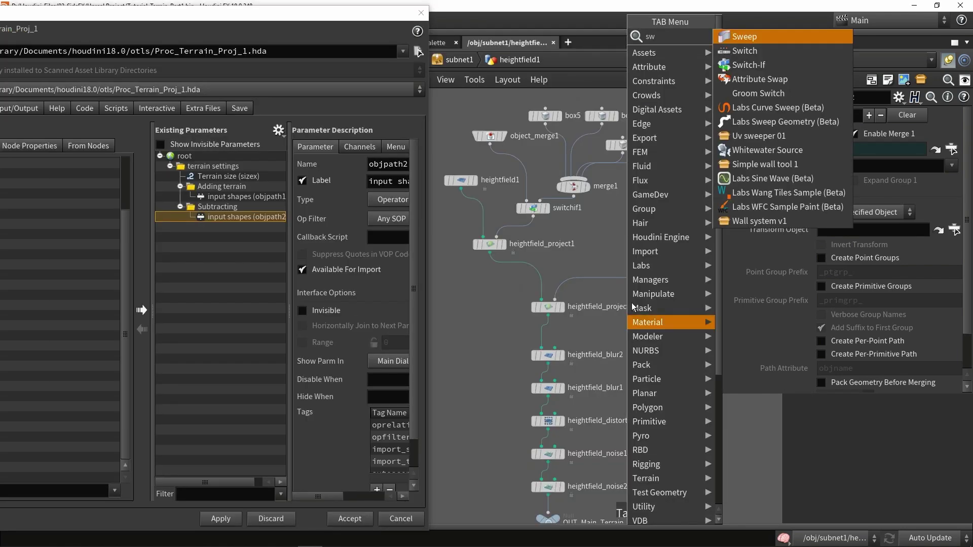
pyautogui.click(743, 53)
pyautogui.click(548, 341)
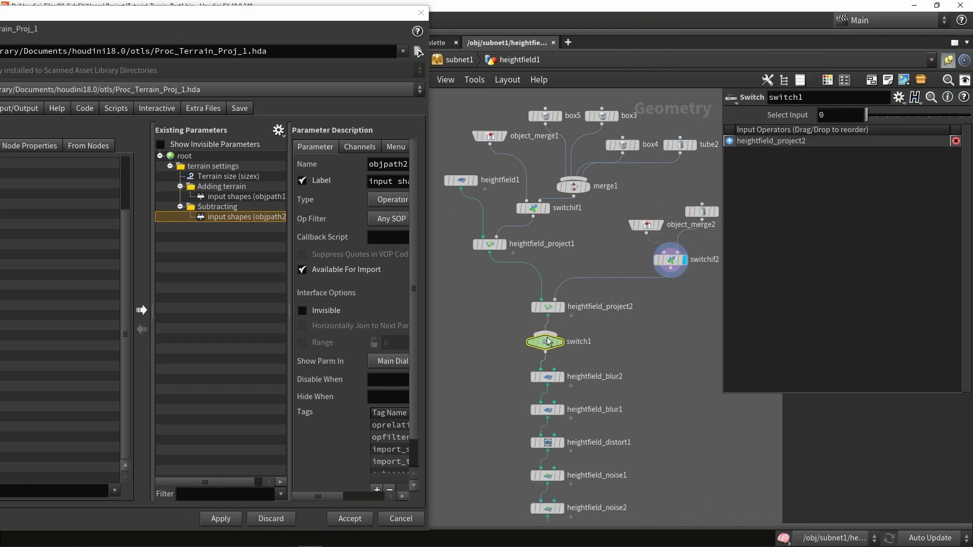
pyautogui.scroll(2, 540, 299)
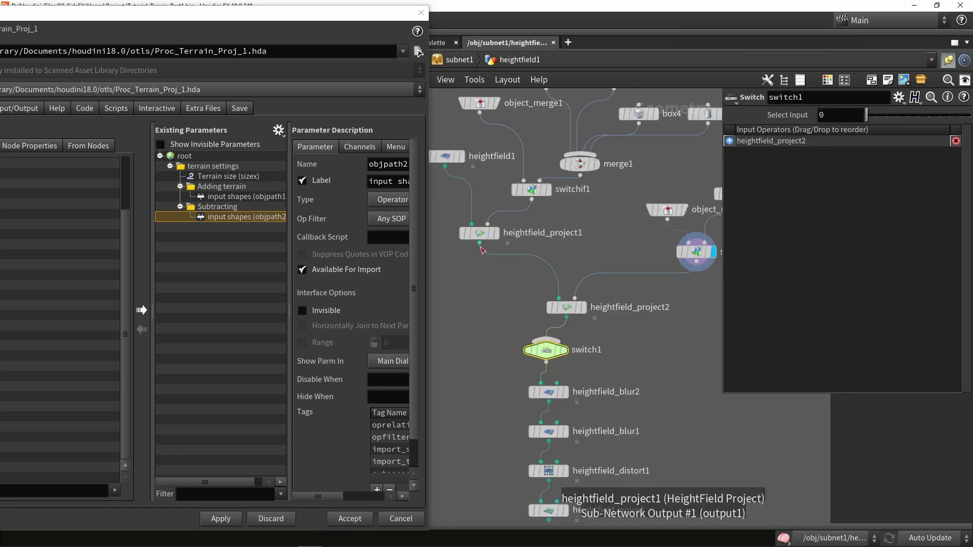
pyautogui.moveTo(481, 249); pyautogui.dragTo(546, 349)
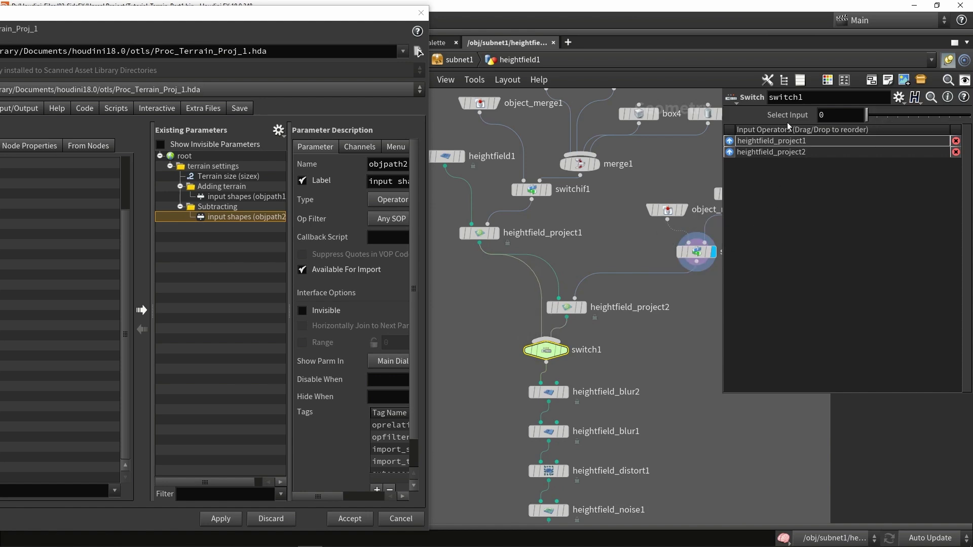
# Promote switch1's Select Input to the start of the Subtracting folder as a Toggle labelled "enable", and apply the changes.
pyautogui.moveTo(788, 117); pyautogui.dragTo(280, 223)
pyautogui.moveTo(227, 209); pyautogui.dragTo(229, 210)
pyautogui.moveTo(431, 186); pyautogui.dragTo(530, 187)
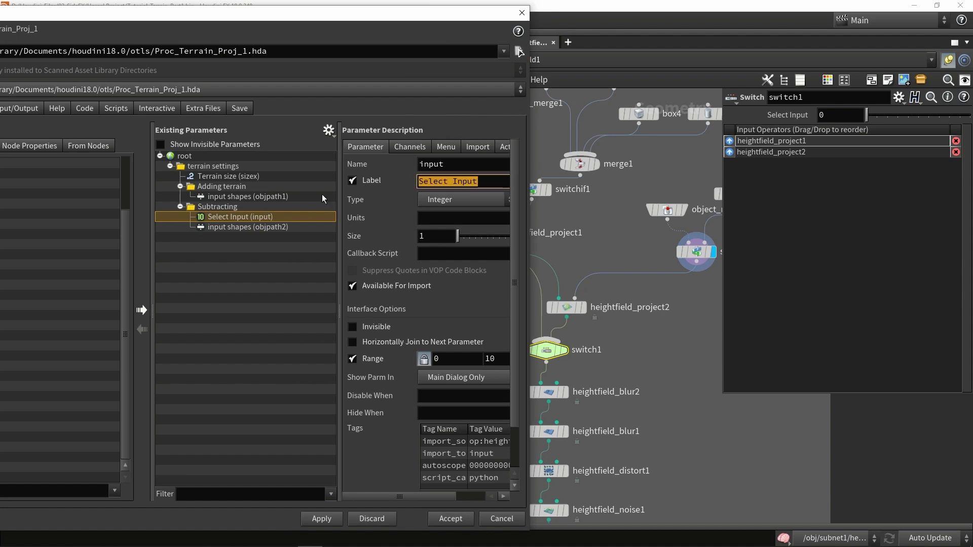
pyautogui.write('enable')
pyautogui.press('Return')
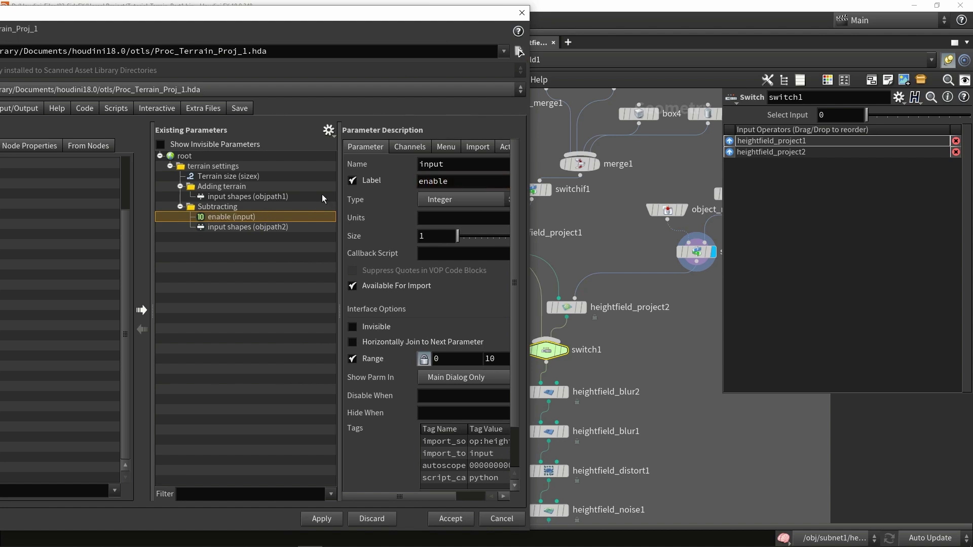
pyautogui.click(441, 202)
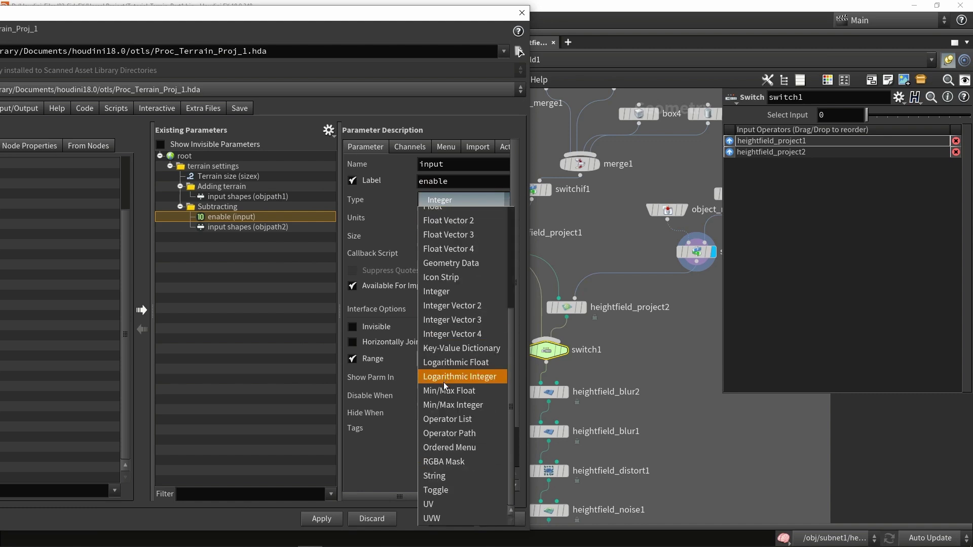
pyautogui.click(445, 487)
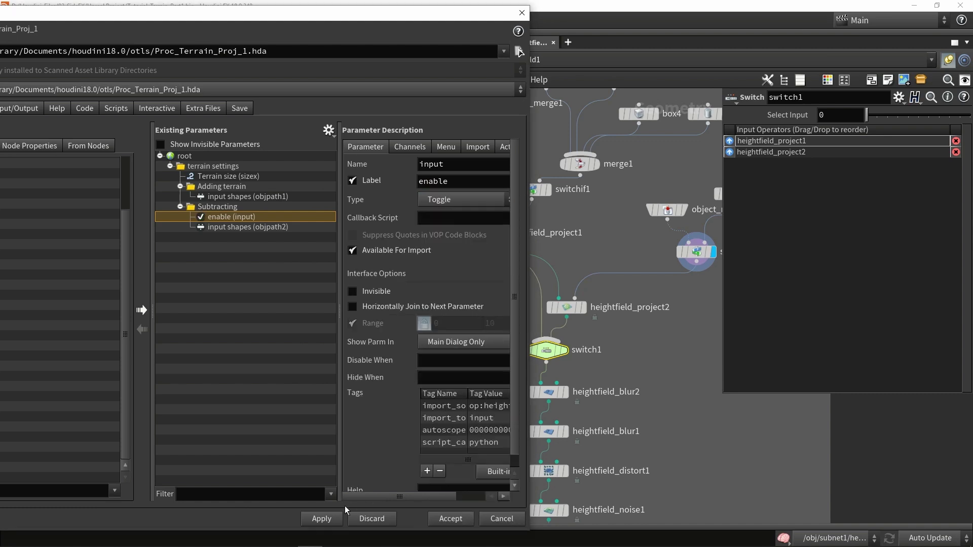
pyautogui.click(321, 518)
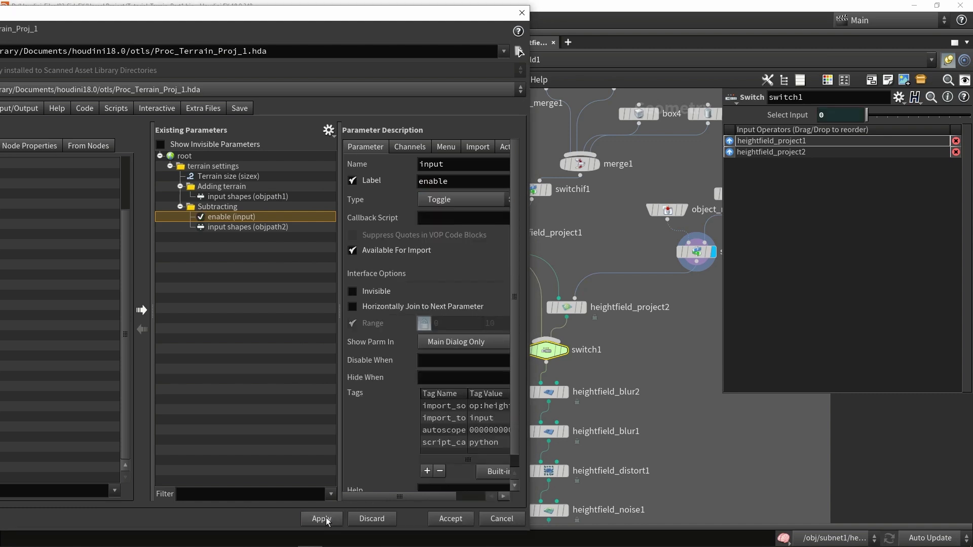
# Promote the Radius parameter of heightfield_blur1 into terrain settings, directly below Terrain size.
pyautogui.moveTo(533, 286); pyautogui.dragTo(404, 286)
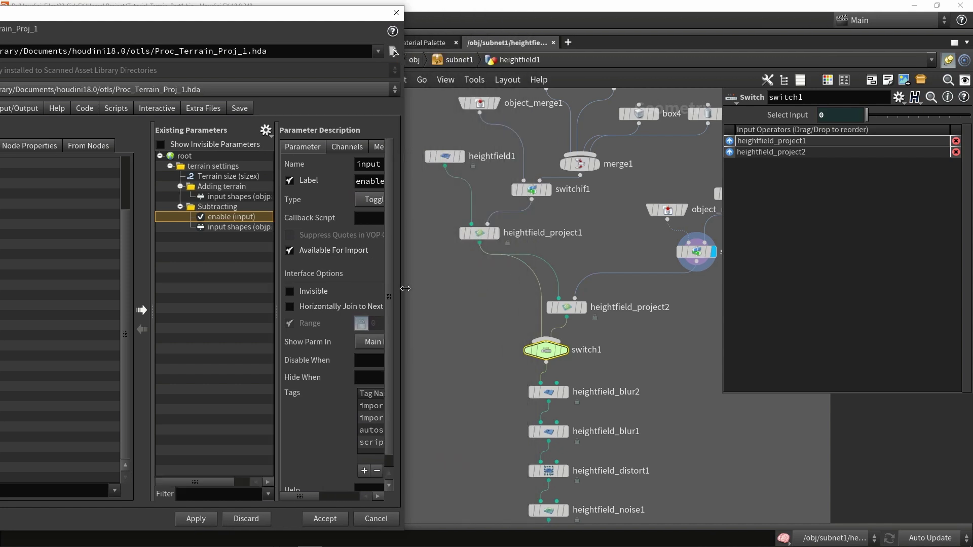
pyautogui.scroll(-3, 593, 217)
pyautogui.click(179, 206)
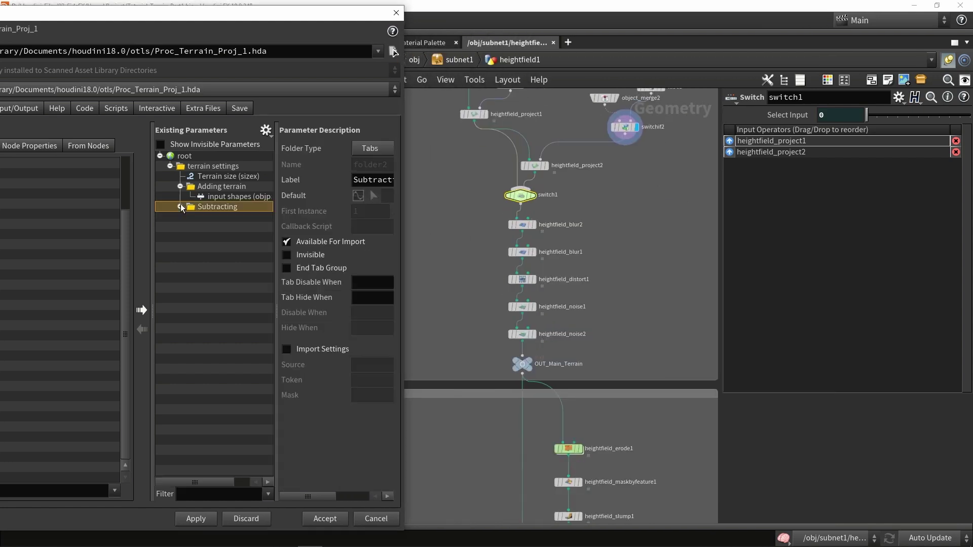
pyautogui.click(180, 185)
pyautogui.scroll(3, 517, 276)
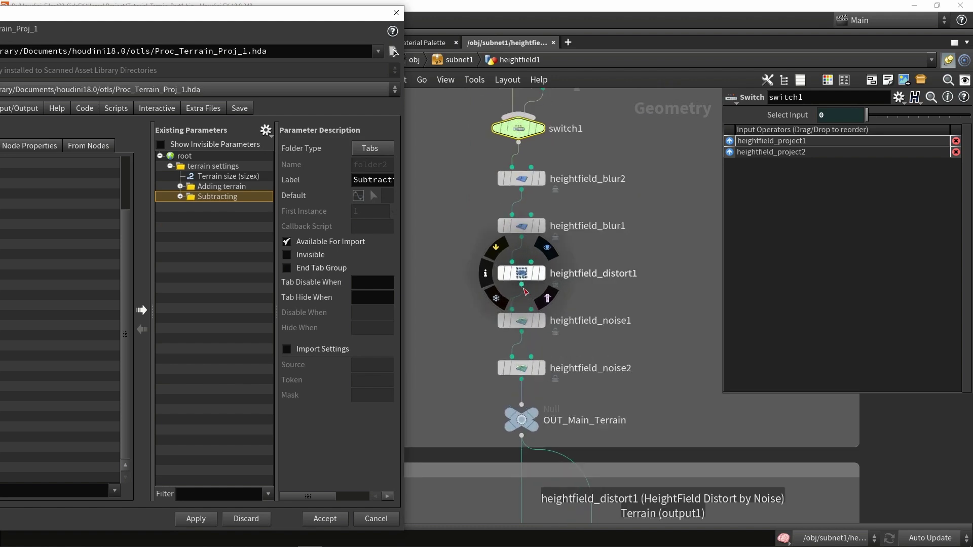
pyautogui.click(524, 231)
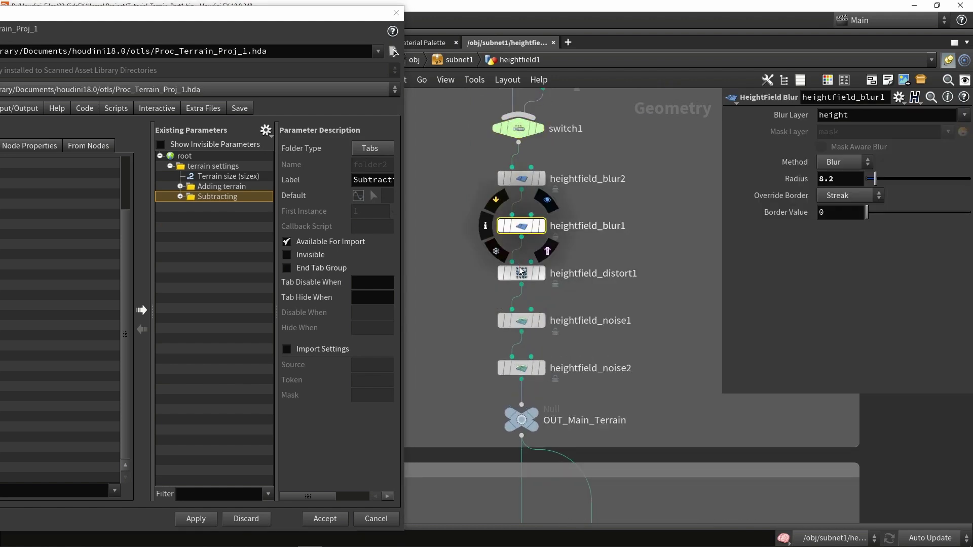
pyautogui.click(522, 273)
pyautogui.click(525, 222)
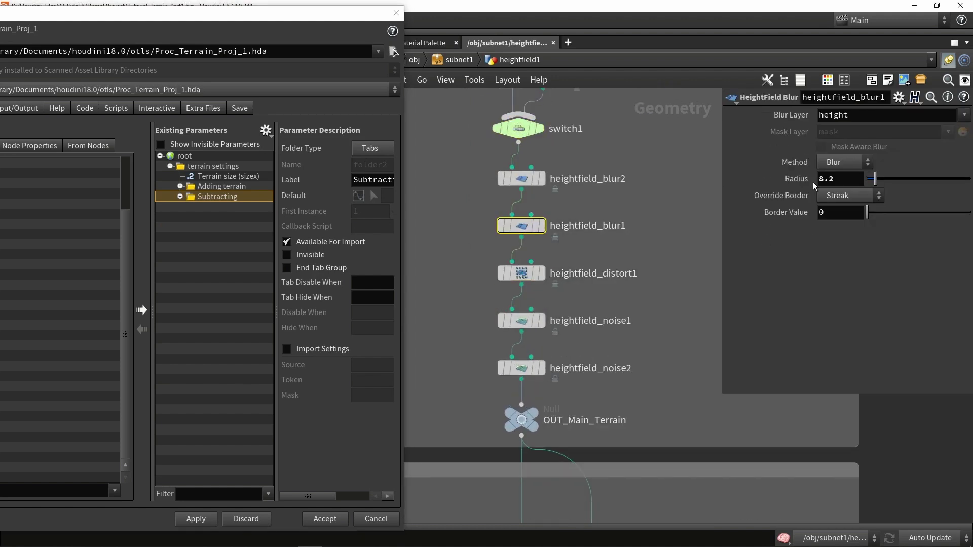
pyautogui.moveTo(221, 202); pyautogui.dragTo(214, 183)
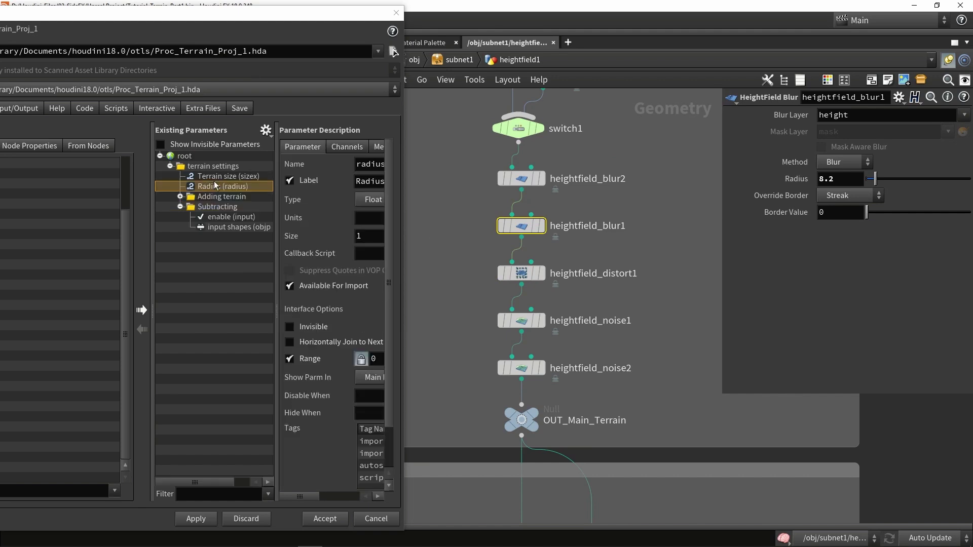
# Label the promoted radius parameter "Blur inputs".
pyautogui.doubleClick(370, 180)
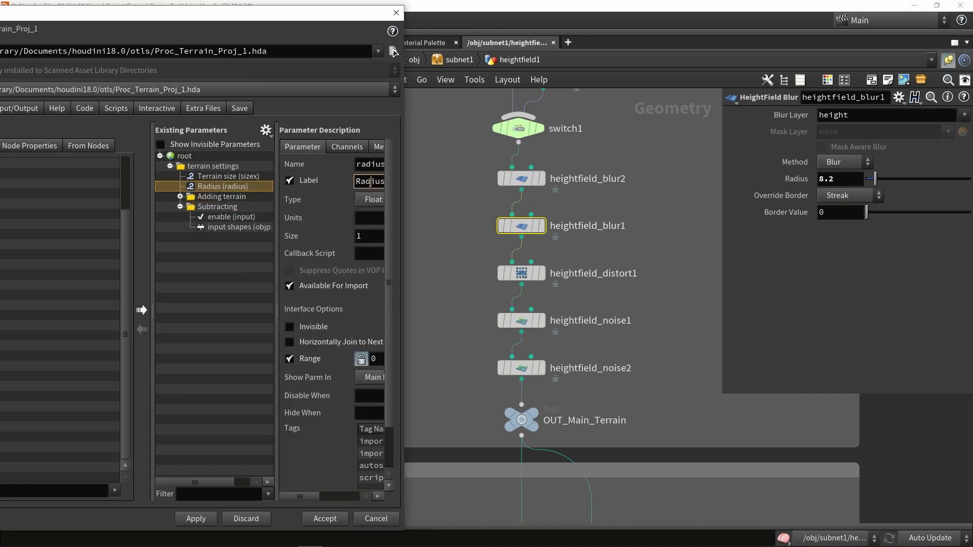
pyautogui.write('Blur inputs')
pyautogui.press('Return')
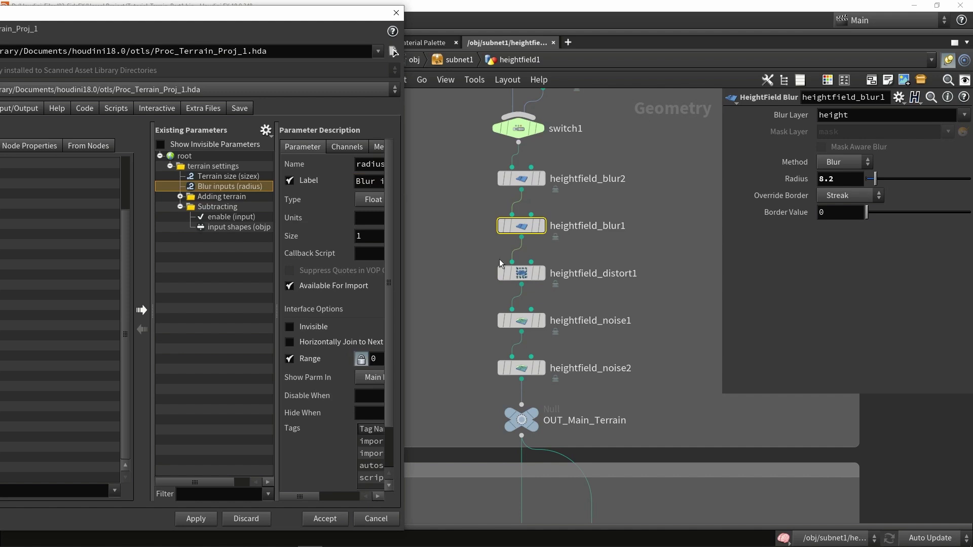
# Promote the Amplitude of heightfield_distort1 into terrain settings below Blur inputs and label it "Distort".
pyautogui.click(524, 278)
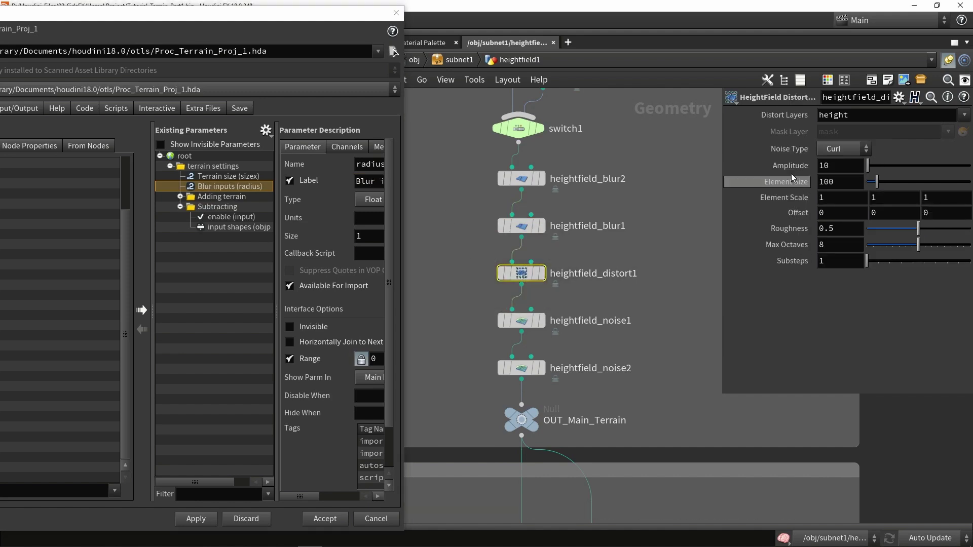
pyautogui.moveTo(206, 187)
pyautogui.mouseDown()
pyautogui.moveTo(201, 165)
pyautogui.moveTo(203, 192)
pyautogui.mouseUp()
pyautogui.doubleClick(371, 184)
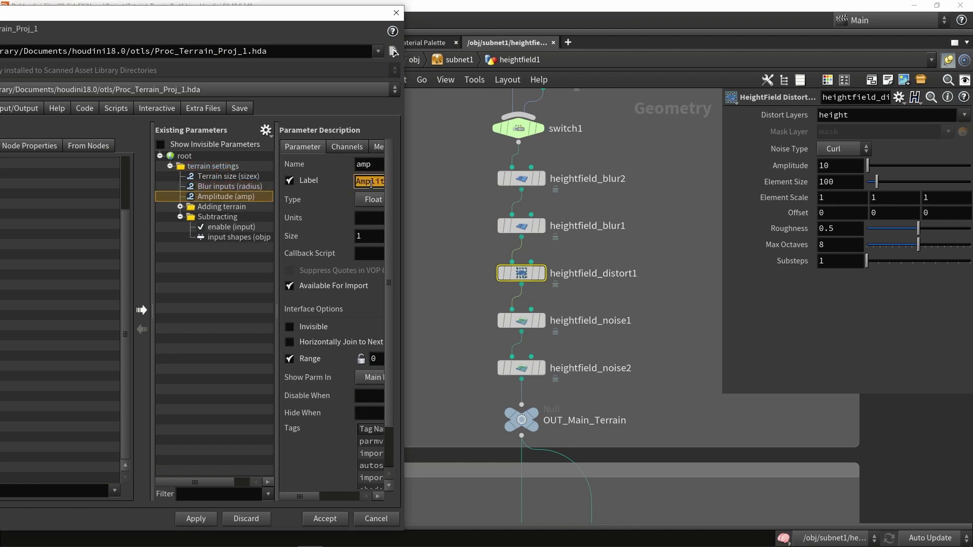
pyautogui.write('Distort')
# Promote the Amplitude and Element Size of heightfield_noise1 into terrain settings, directly below Distort.
pyautogui.click(522, 321)
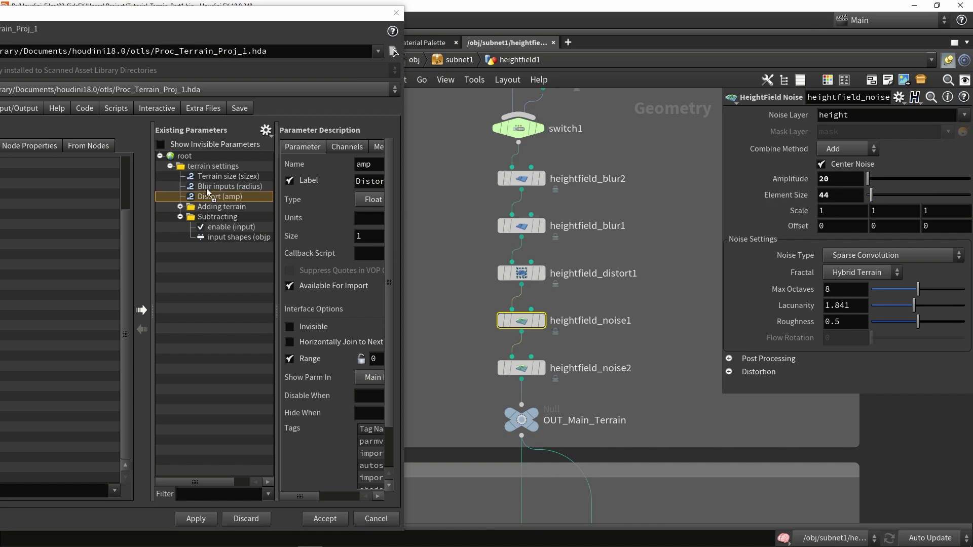
pyautogui.moveTo(206, 187); pyautogui.dragTo(205, 202)
pyautogui.moveTo(803, 195); pyautogui.dragTo(215, 209)
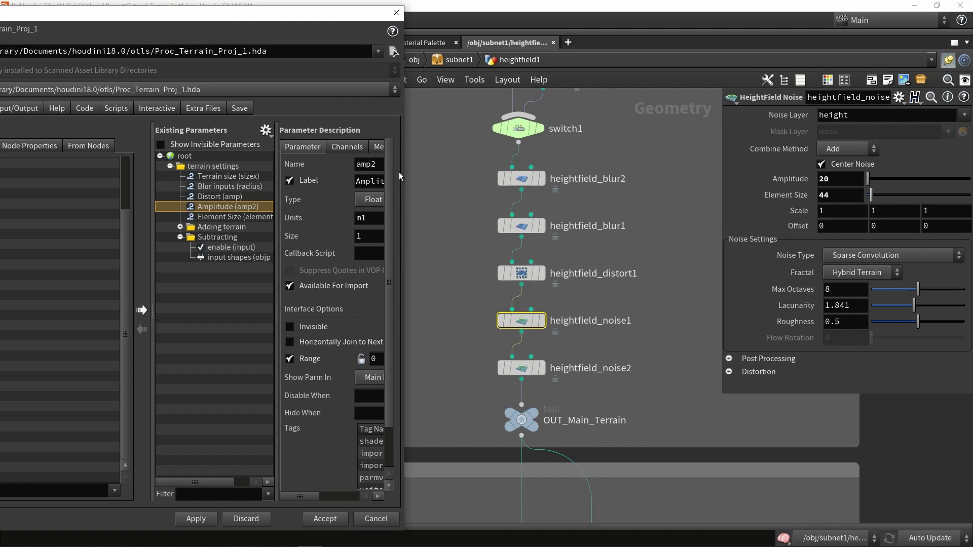
# Label the promoted heightfield_noise1 amplitude "Noise 1 strenght" and its element size "Noise scale".
pyautogui.moveTo(400, 175); pyautogui.dragTo(498, 176)
pyautogui.doubleClick(451, 182)
pyautogui.write('Noise')
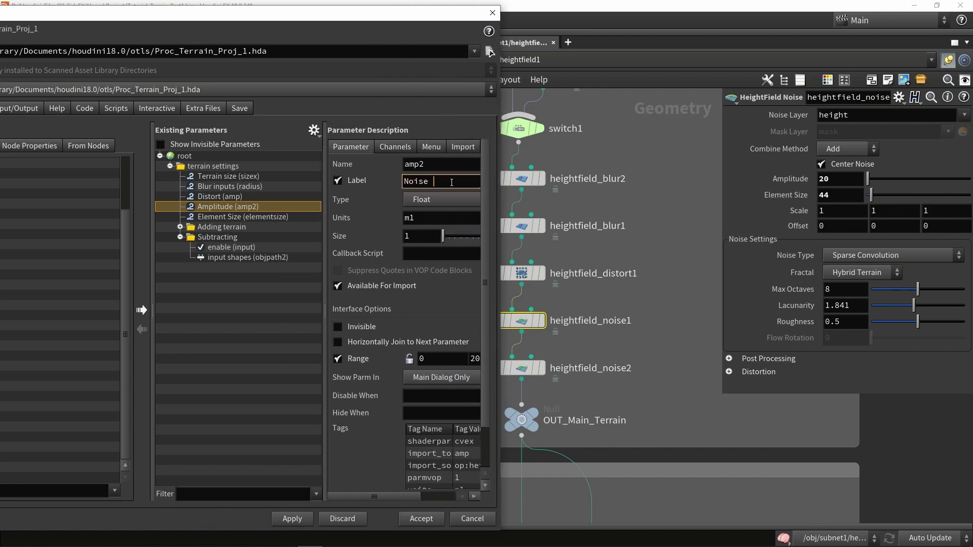
pyautogui.write(' 1 strenght')
pyautogui.press('Return')
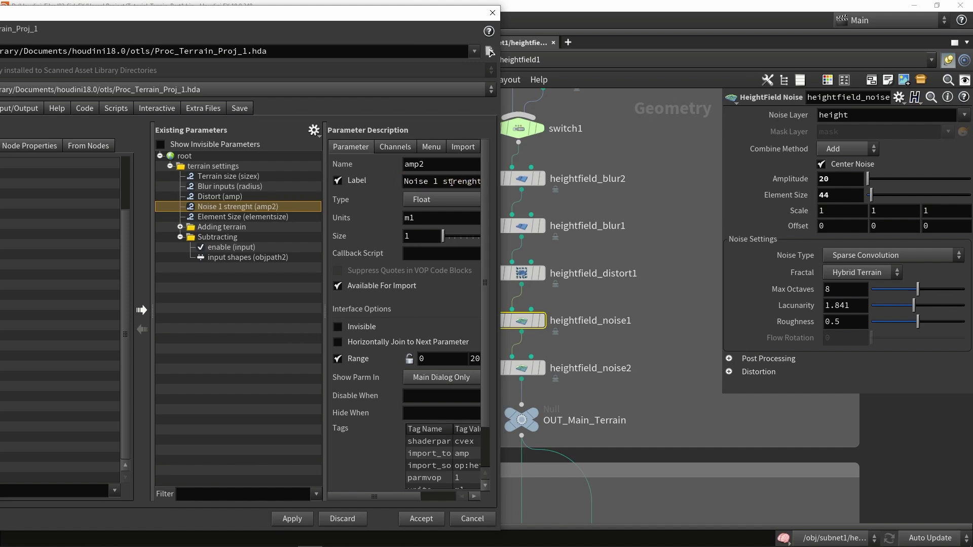
pyautogui.click(263, 217)
pyautogui.doubleClick(424, 182)
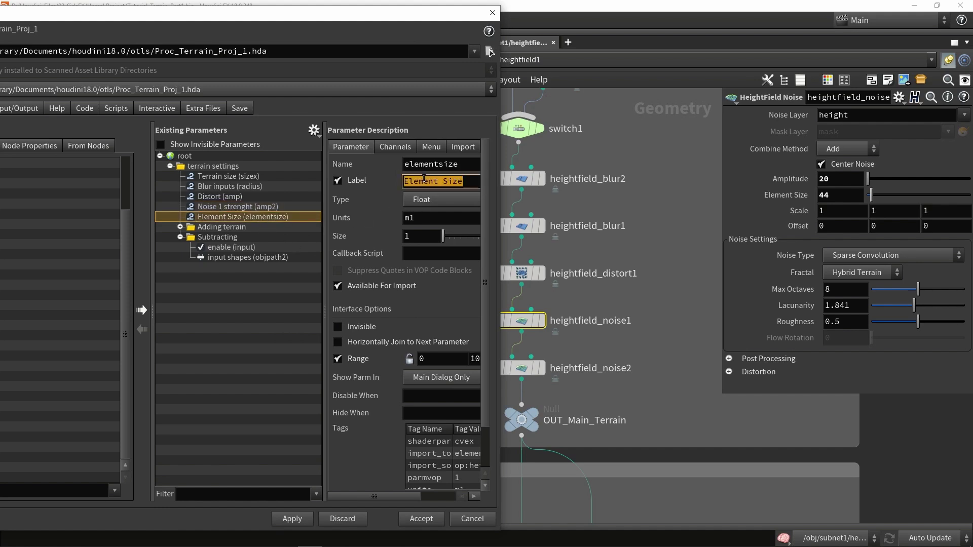
pyautogui.write('Noise scale')
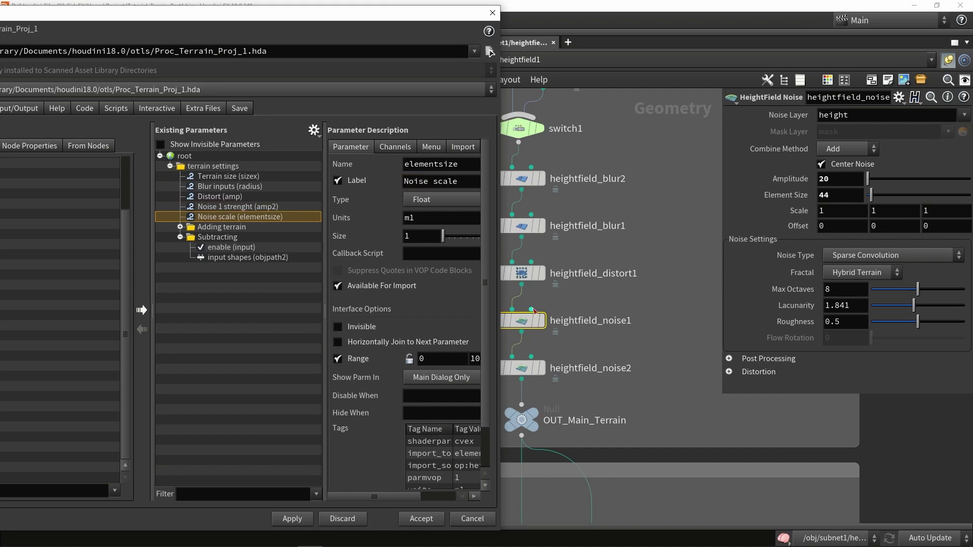
# Promote heightfield_noise2's Amplitude and Element Size as "noise 2 strenght" and "noise 2 scale", and relabel the first noise's element size "Noise 1 scale".
pyautogui.click(522, 368)
pyautogui.moveTo(795, 180); pyautogui.dragTo(234, 221)
pyautogui.moveTo(794, 219); pyautogui.dragTo(251, 234)
pyautogui.click(247, 218)
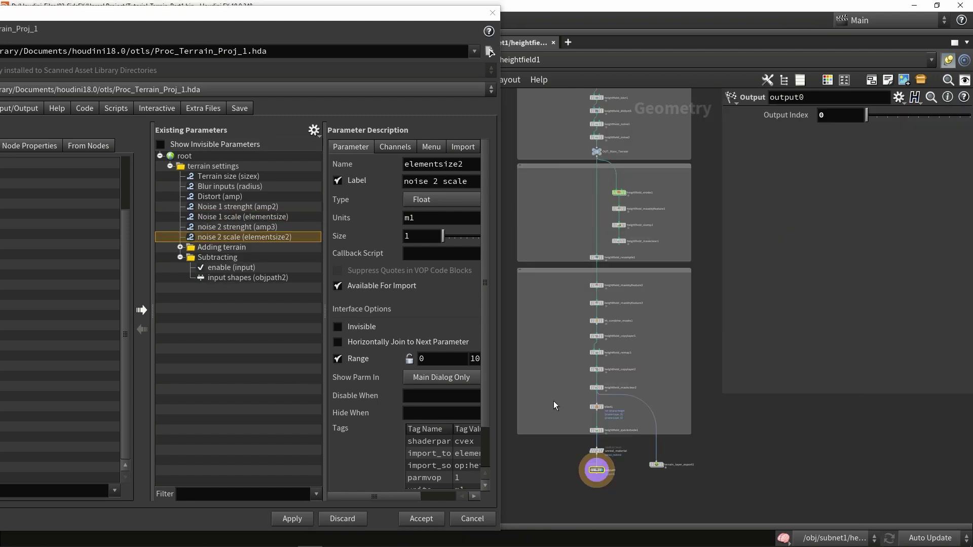
# Apply the asset's parameter changes and open the Grid Samples value of heightfield_resample1 for editing.
pyautogui.scroll(4, 612, 330)
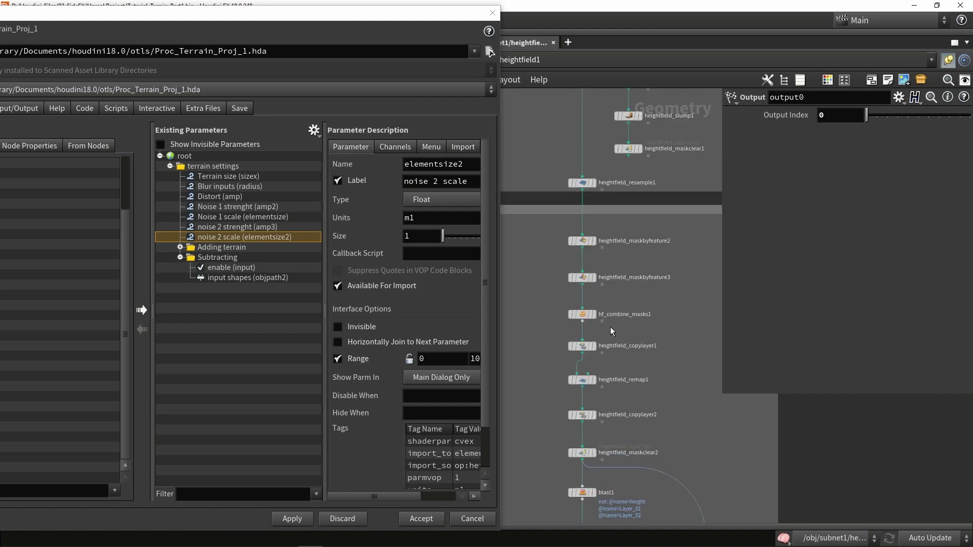
pyautogui.click(584, 242)
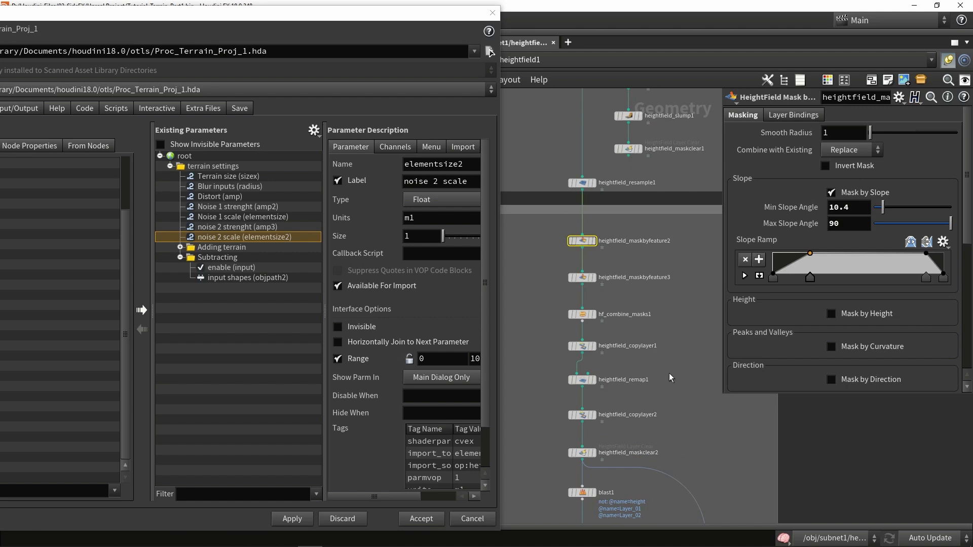
pyautogui.moveTo(670, 378); pyautogui.dragTo(642, 256, button='middle')
pyautogui.click(573, 189)
pyautogui.click(577, 448)
pyautogui.keyDown('shift'); pyautogui.click(576, 408); pyautogui.keyUp('shift')
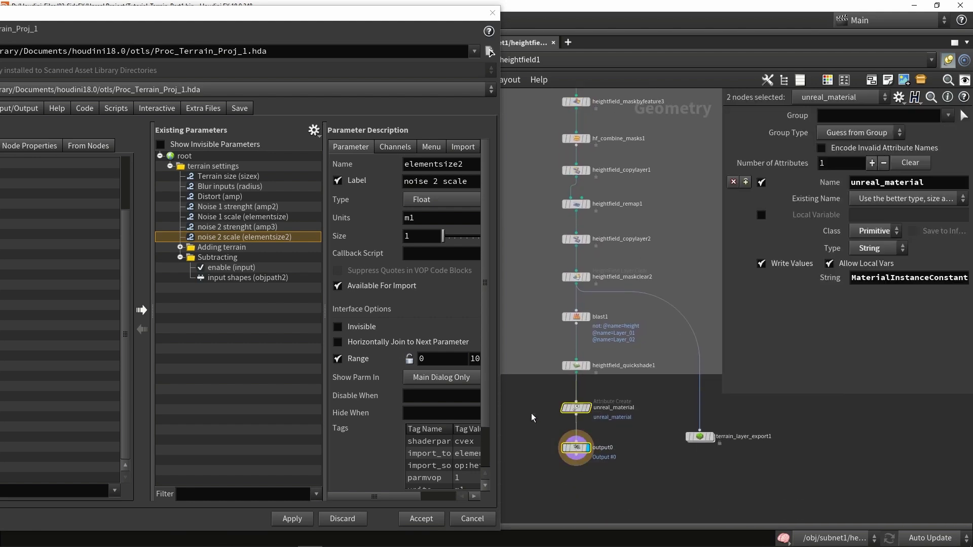
pyautogui.click(300, 521)
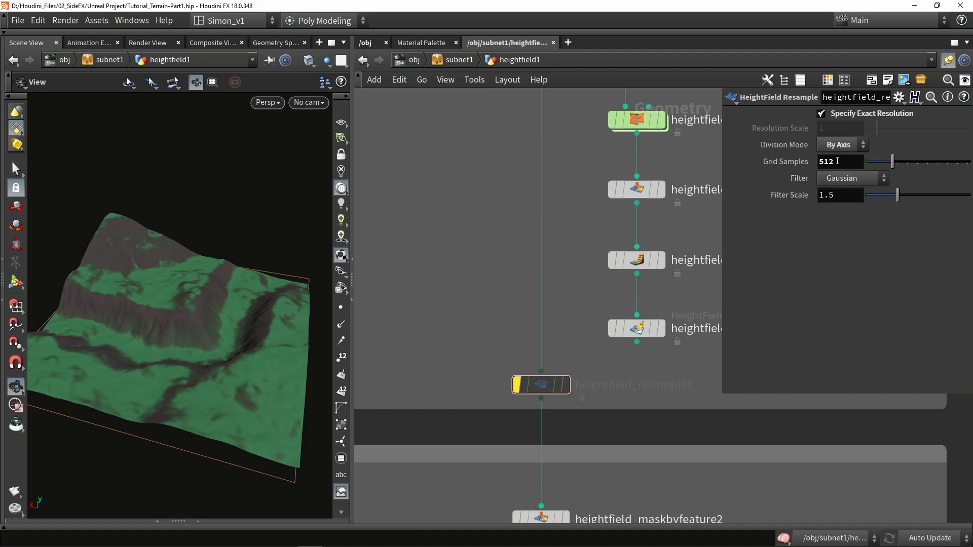
pyautogui.doubleClick(837, 161)
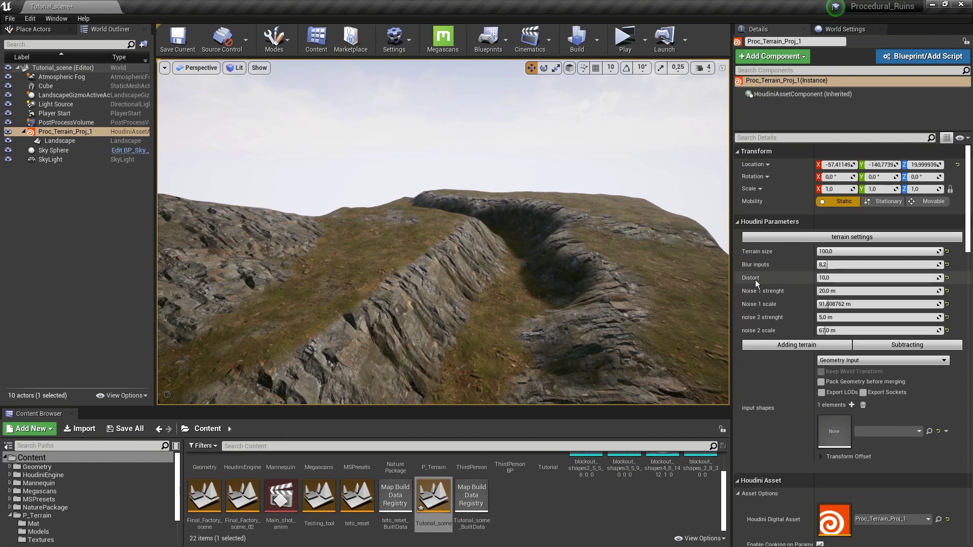
# In Unreal Engine, try a Terrain size of 150 on Proc_Terrain_Proj_1 and set it back to 100.
pyautogui.click(832, 252)
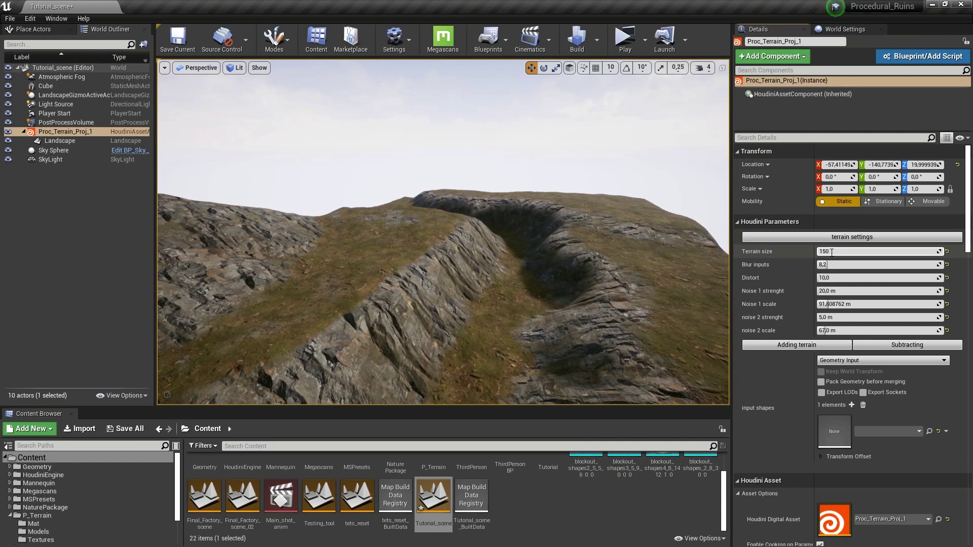
pyautogui.moveTo(458, 241); pyautogui.dragTo(453, 266, button='right')
pyautogui.click(841, 251)
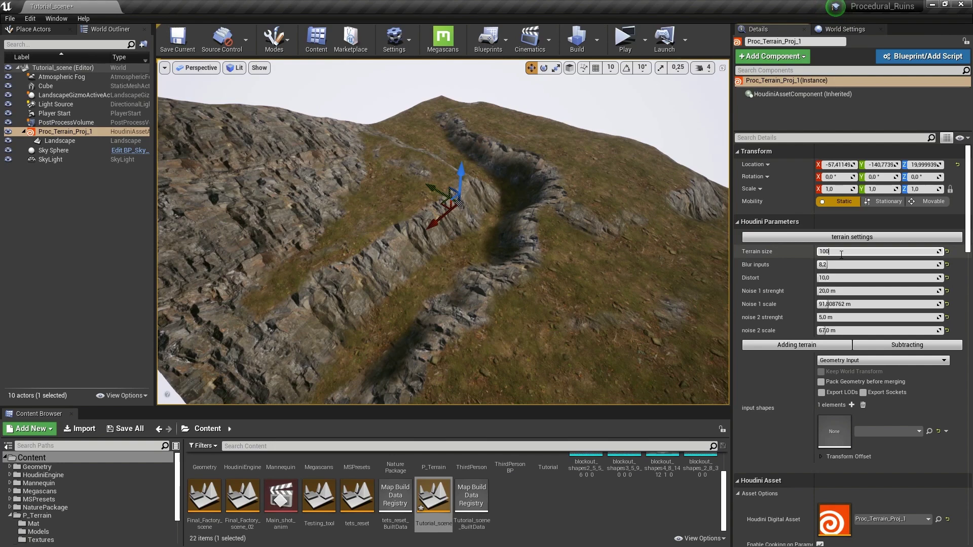
pyautogui.moveTo(655, 247); pyautogui.dragTo(637, 230, button='right')
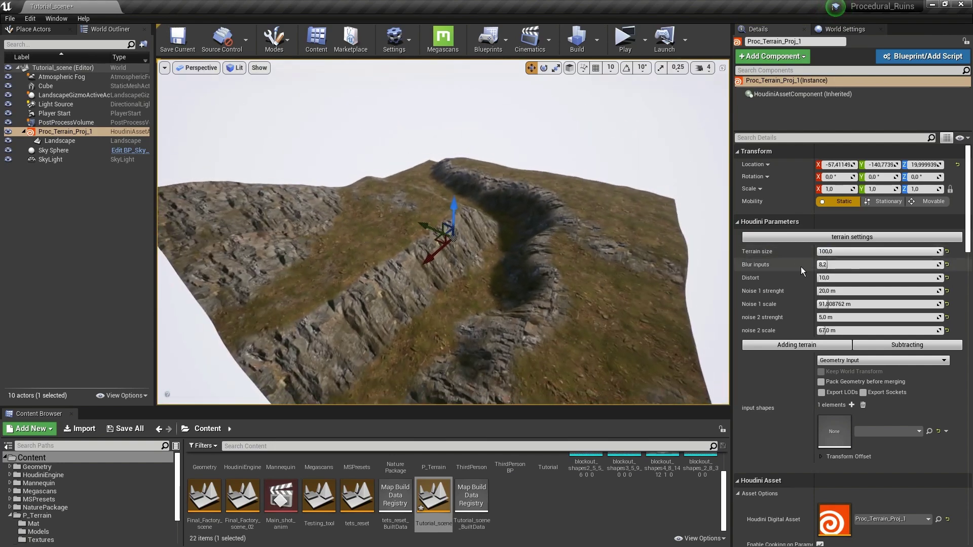
# Set Blur inputs to 2 and inspect the terrain's cliffs from close up and from above.
pyautogui.click(836, 266)
pyautogui.write('2')
pyautogui.press('Return')
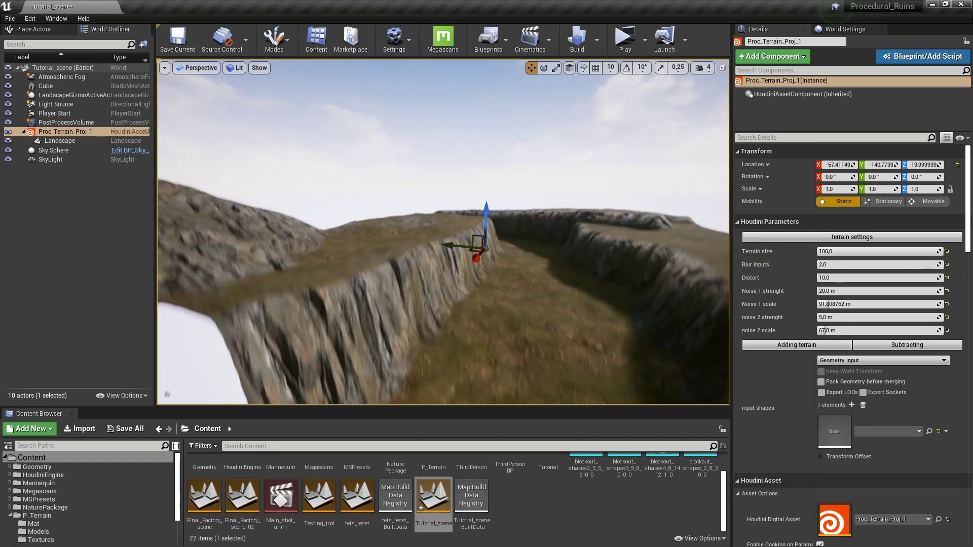
pyautogui.moveTo(471, 190); pyautogui.dragTo(458, 182, button='right')
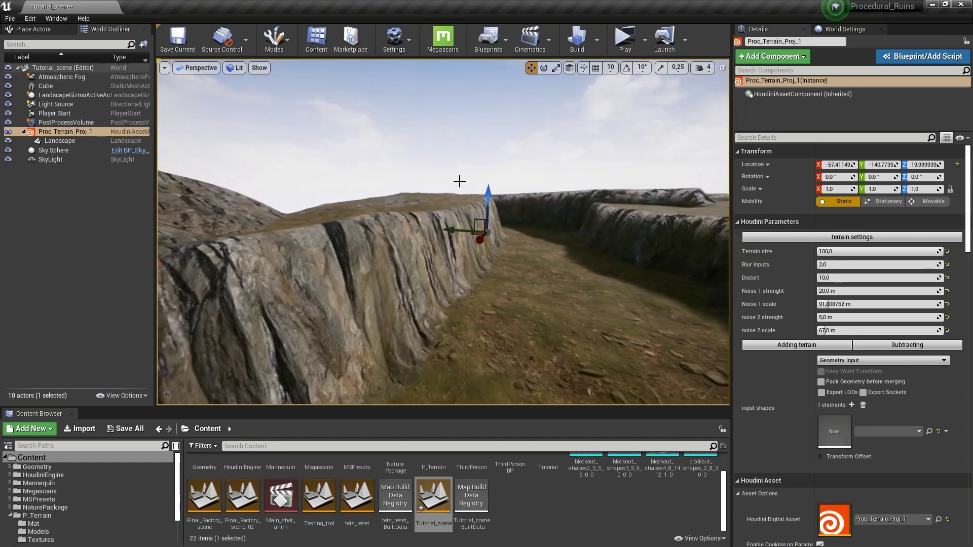
pyautogui.moveTo(459, 238); pyautogui.dragTo(620, 250, button='right')
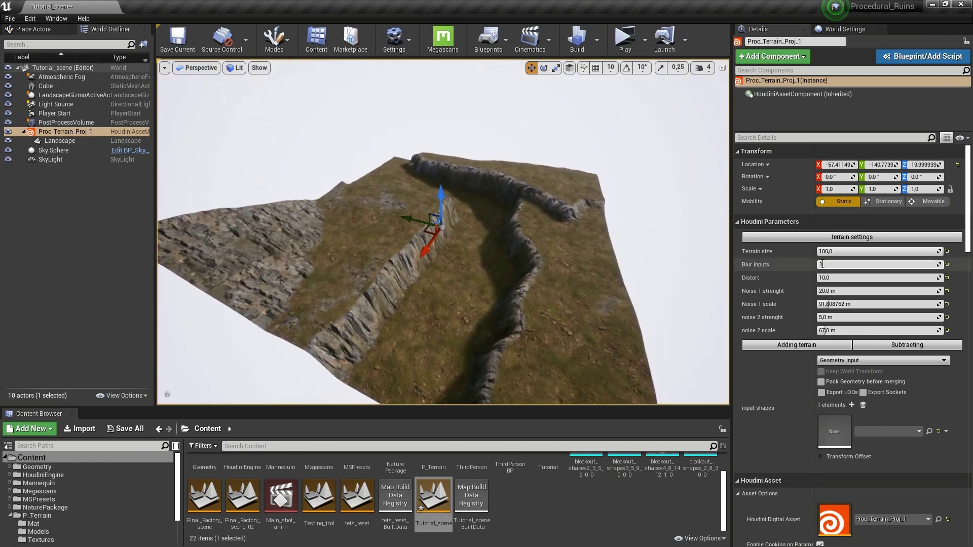
# Set Blur inputs to 10 and raise the Distort value to test its effect on the terrain.
pyautogui.moveTo(573, 248)
pyautogui.mouseDown(button='right')
pyautogui.moveTo(577, 190)
pyautogui.moveTo(575, 217)
pyautogui.moveTo(555, 249)
pyautogui.mouseUp(button='right')
pyautogui.moveTo(822, 279); pyautogui.dragTo(827, 278)
pyautogui.moveTo(557, 280)
pyautogui.mouseDown(button='right')
pyautogui.moveTo(570, 301)
pyautogui.moveTo(546, 284)
pyautogui.mouseUp(button='right')
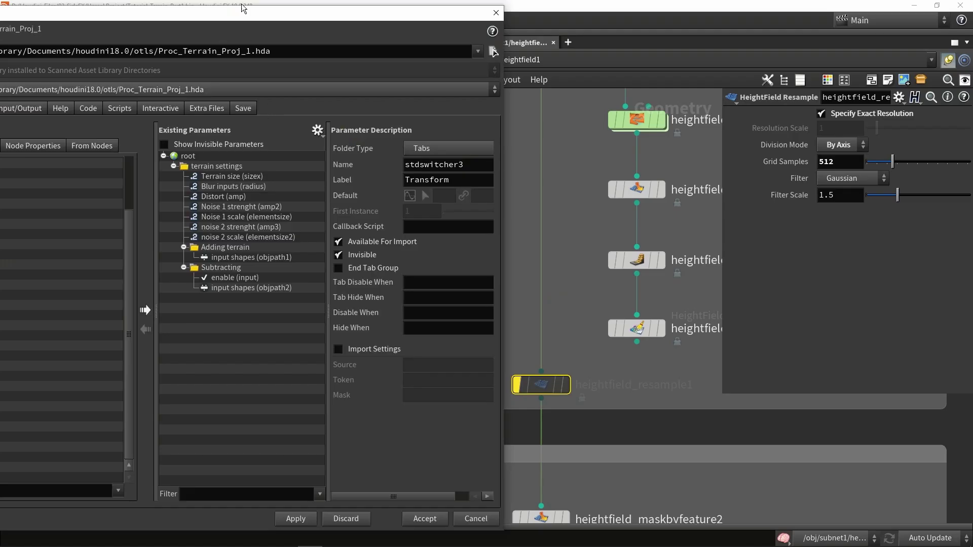
# Back in Houdini, set the Distort parameter's range maximum to 25 and apply the change.
pyautogui.moveTo(245, 9); pyautogui.dragTo(442, 26)
pyautogui.click(419, 204)
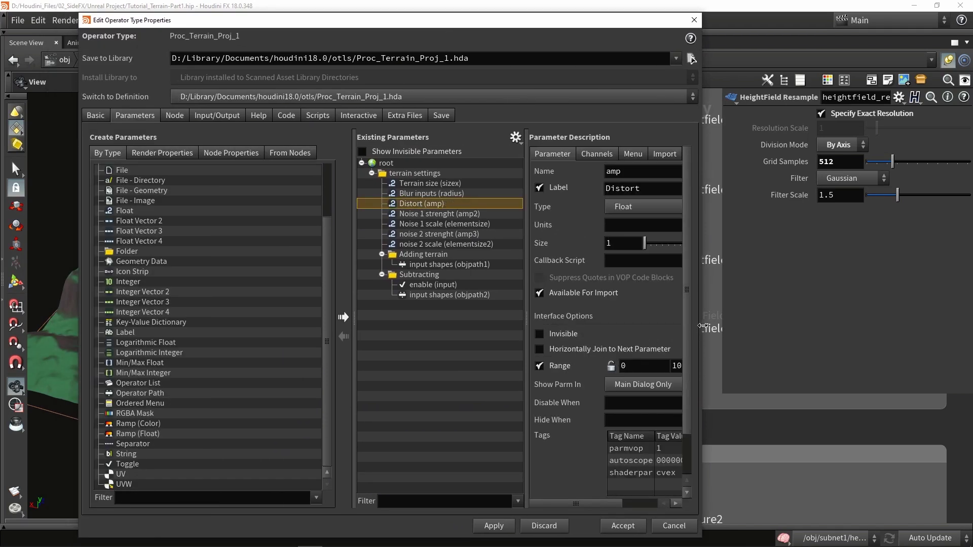
pyautogui.moveTo(702, 326); pyautogui.dragTo(852, 326)
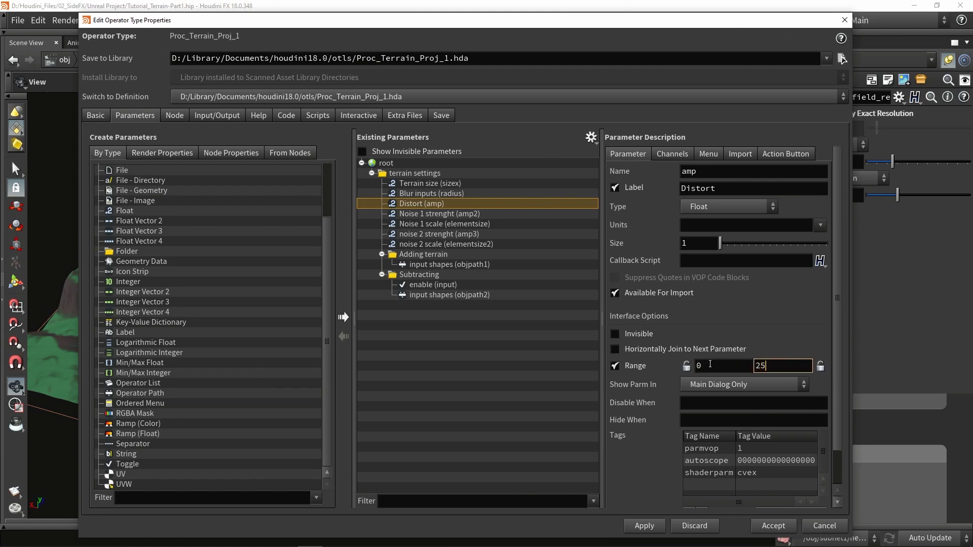
pyautogui.click(649, 526)
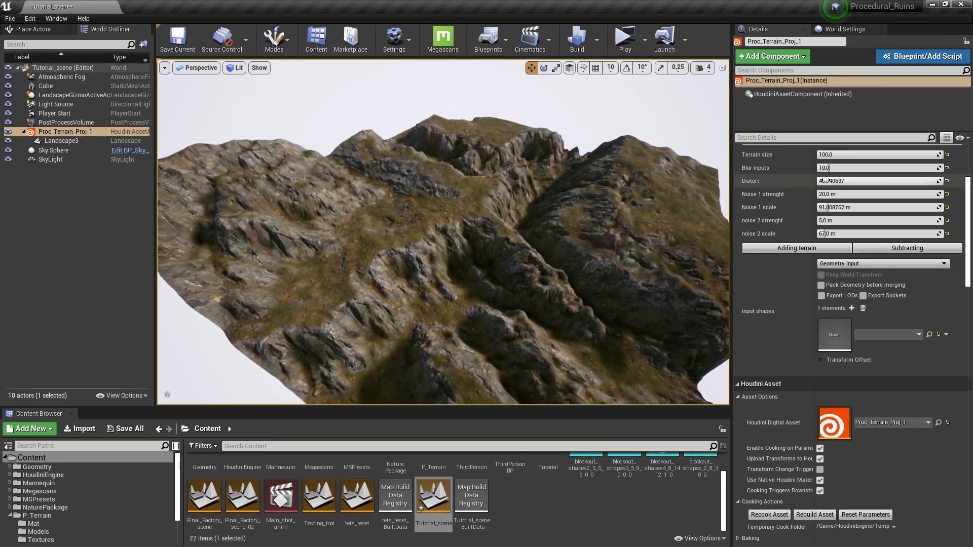
# In Unreal Engine, set Distort to about 24.5 and raise both noises' strength and scale, with scales of about 179 m and 175 m.
pyautogui.moveTo(824, 181); pyautogui.dragTo(806, 181)
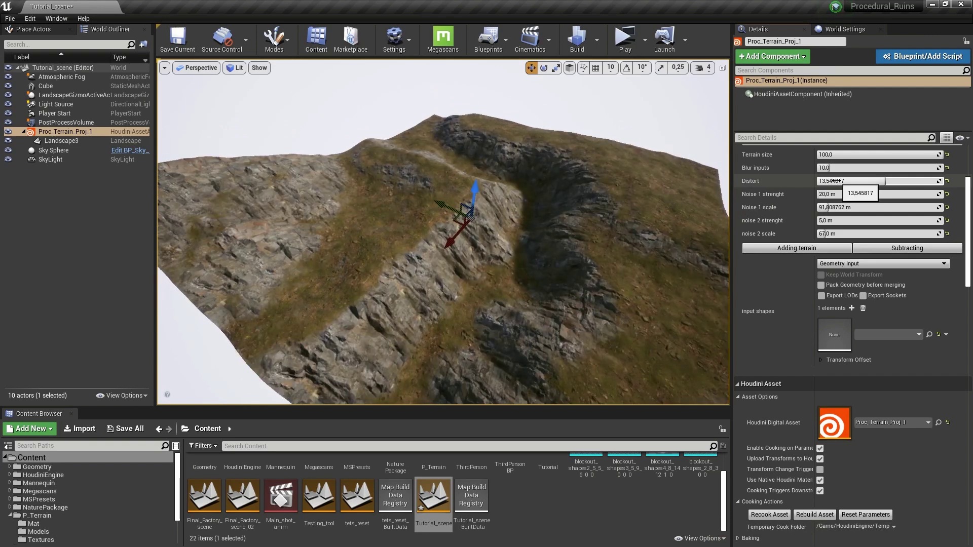
pyautogui.moveTo(867, 181); pyautogui.dragTo(872, 182)
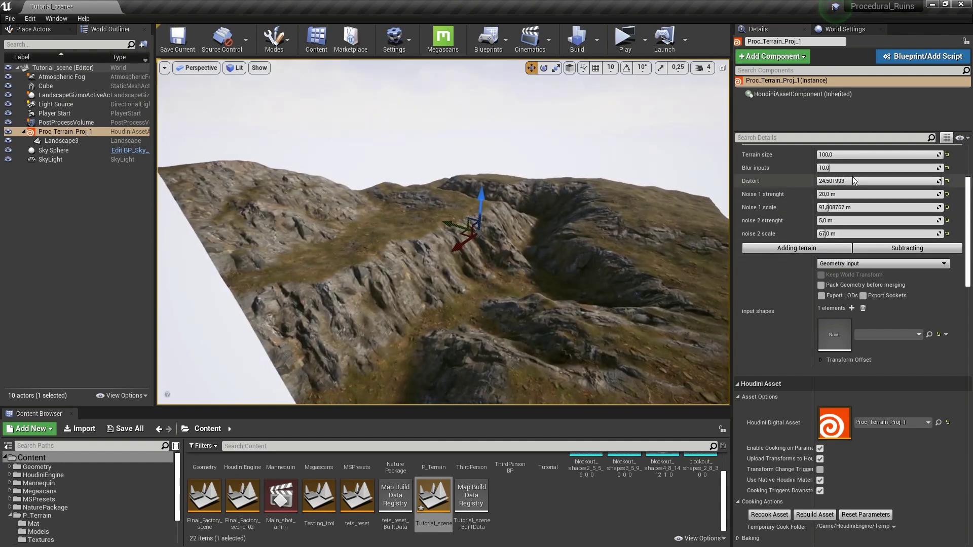
pyautogui.moveTo(825, 194); pyautogui.dragTo(839, 208)
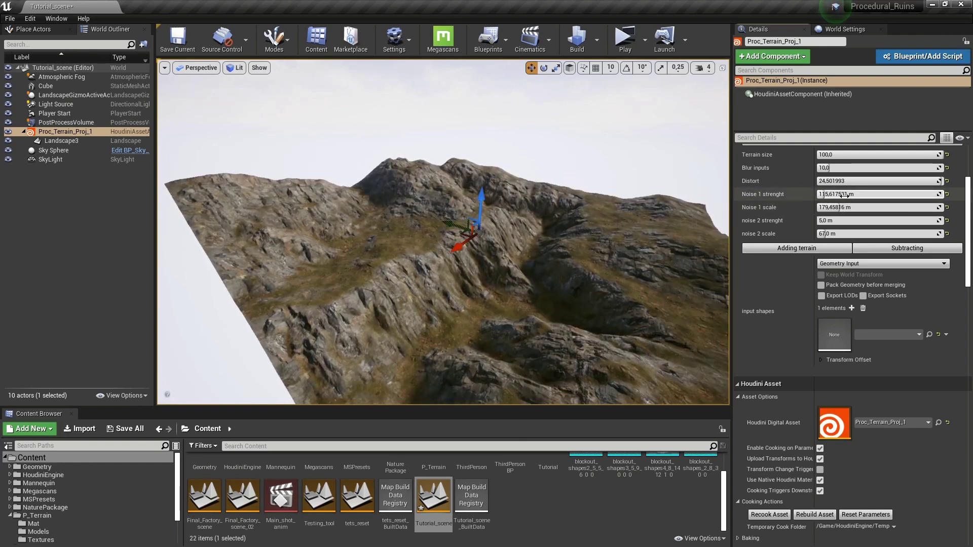
pyautogui.moveTo(527, 228); pyautogui.dragTo(573, 228, button='right')
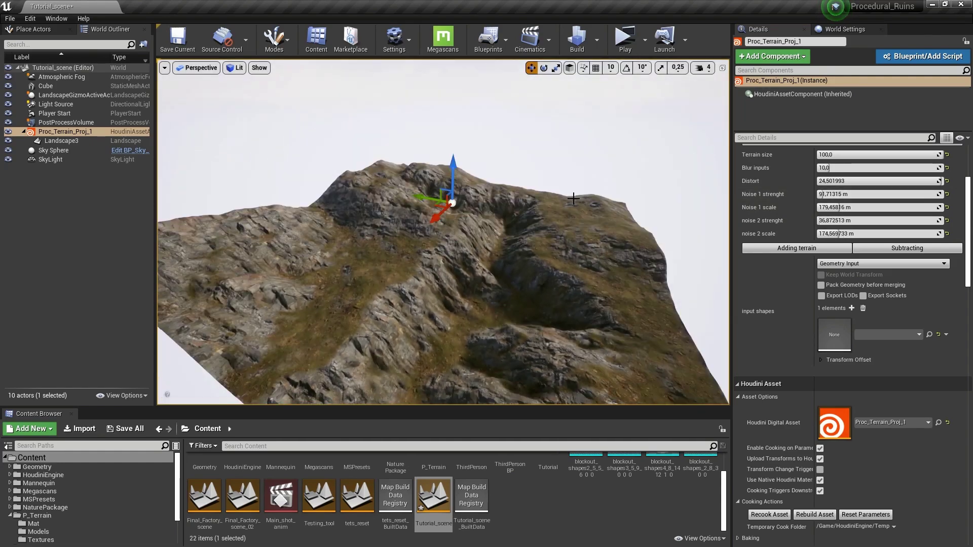
# Play the level and run the character through the valley and over the slopes to examine the terrain.
pyautogui.click(625, 38)
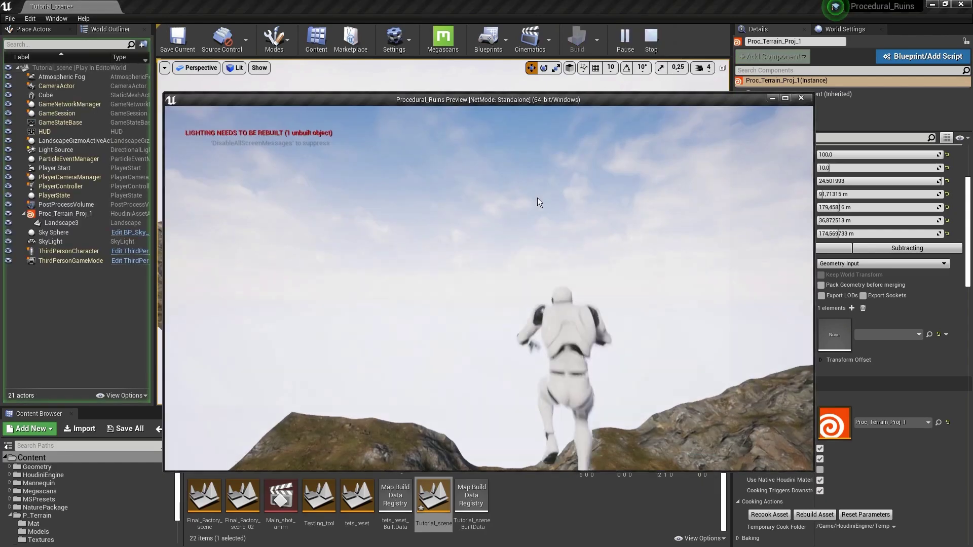
pyautogui.press('w')
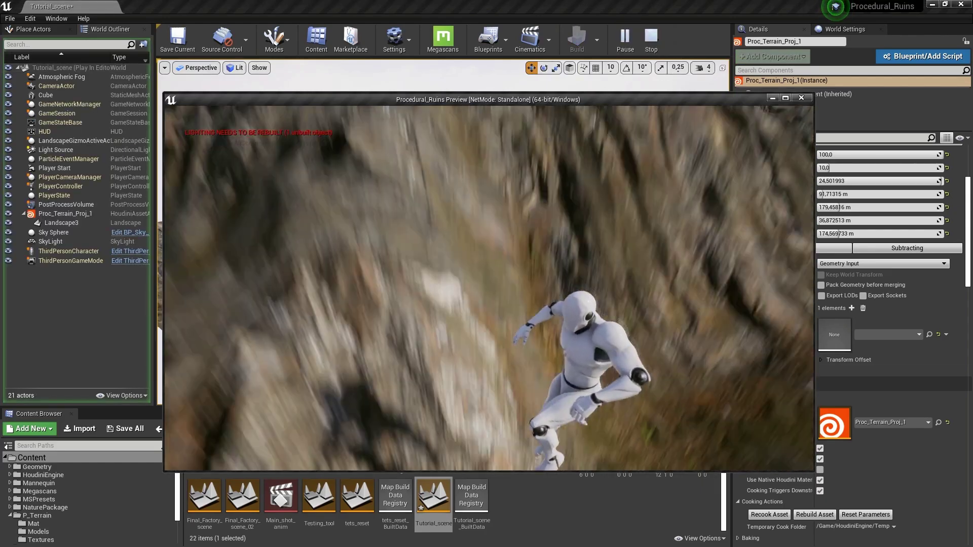
pyautogui.press('w')
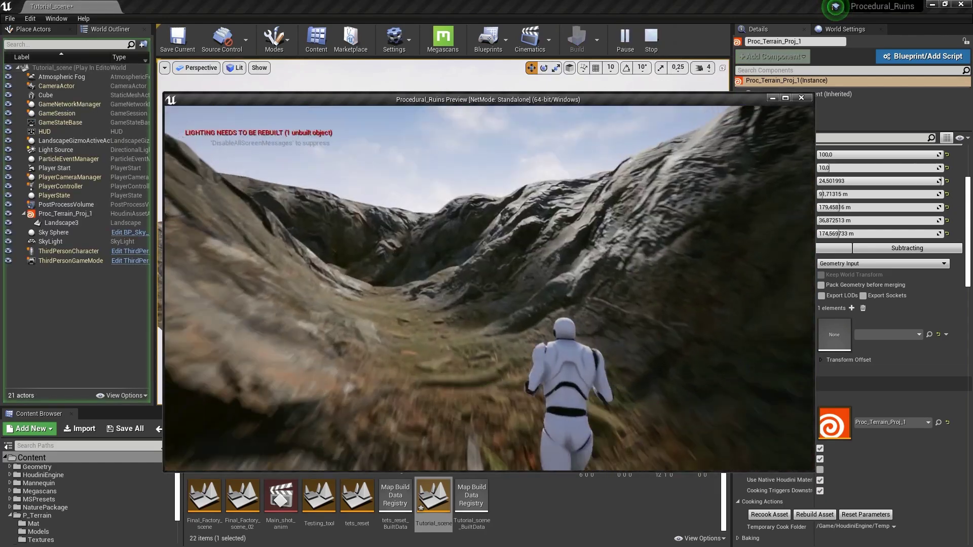
pyautogui.press('w')
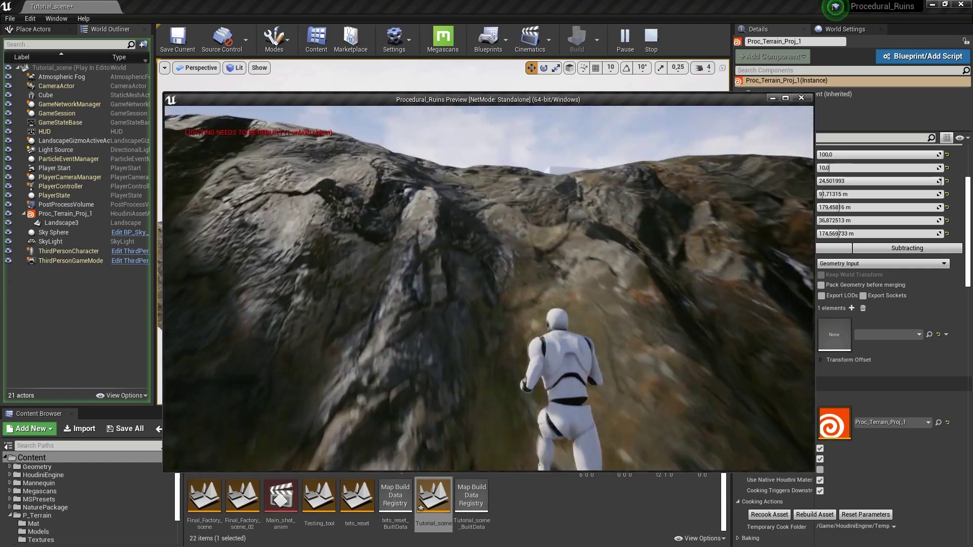
pyautogui.press('w')
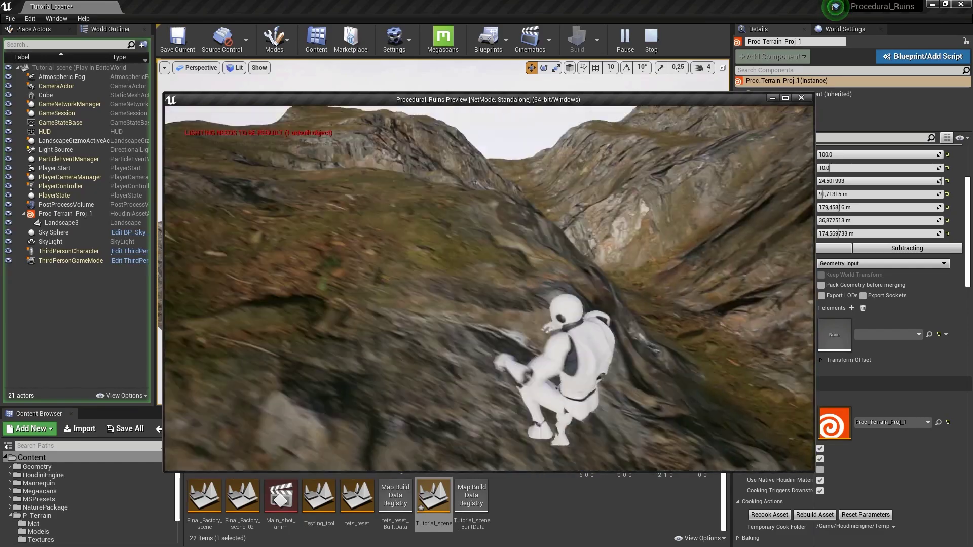
# Continue running the character over the ridges and grassy hillsides to inspect the terrain in the play preview.
pyautogui.press('w')
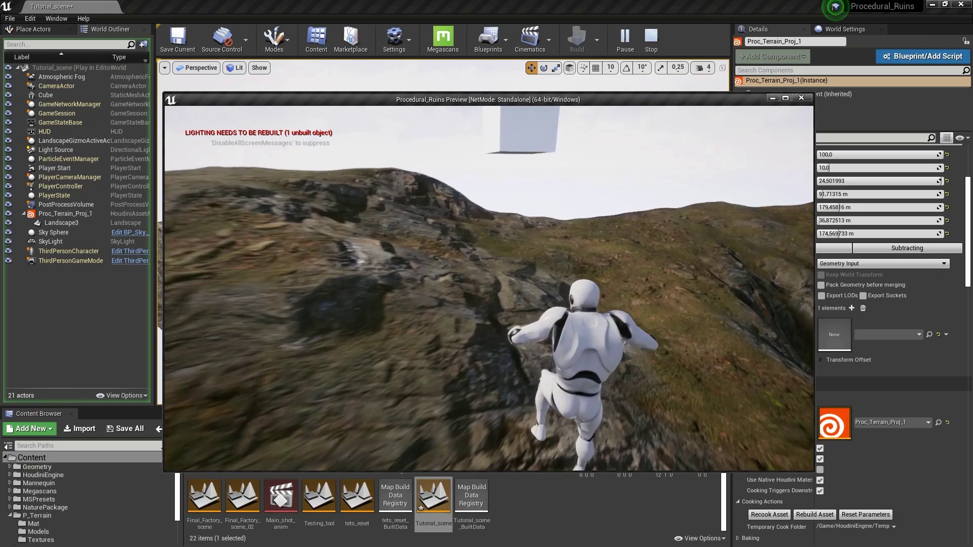
pyautogui.press('w')
pyautogui.press('d')
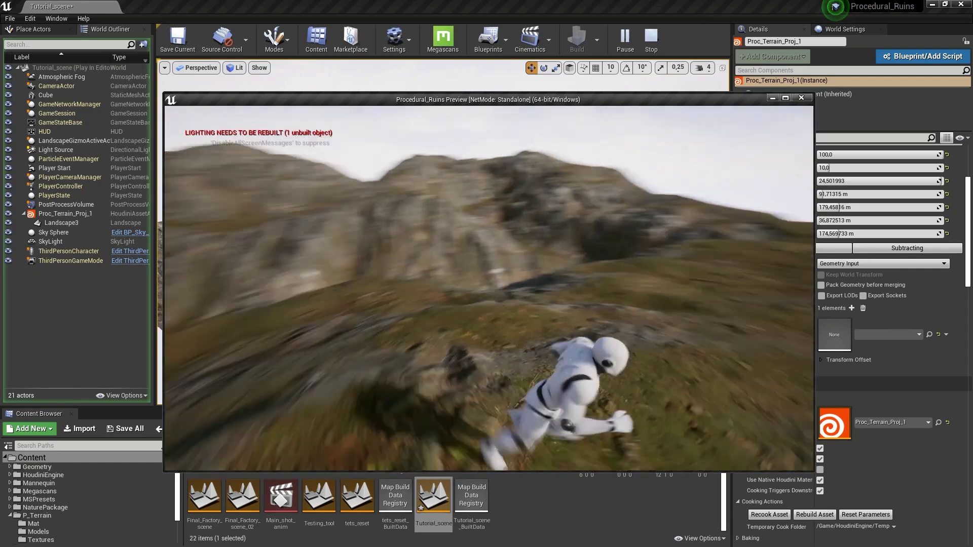
pyautogui.press('w')
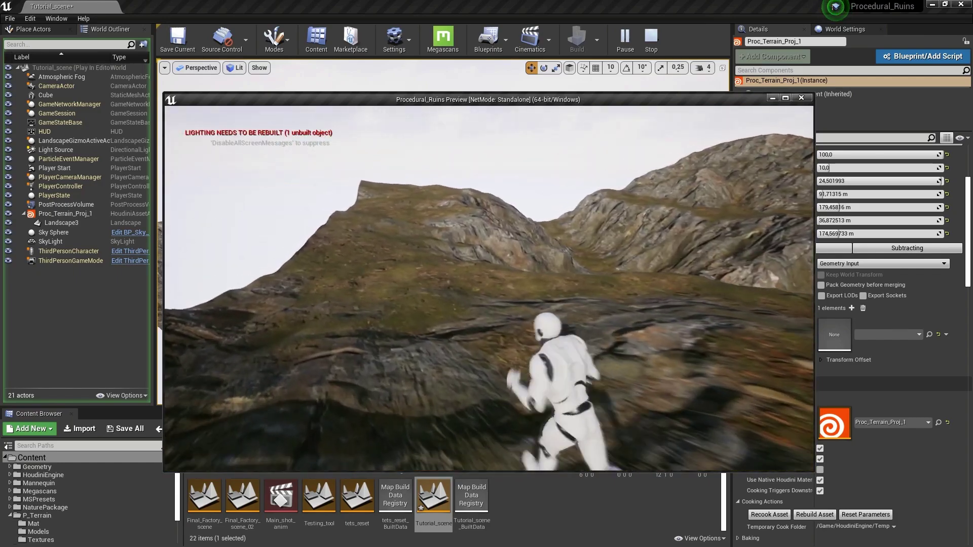
pyautogui.press('w')
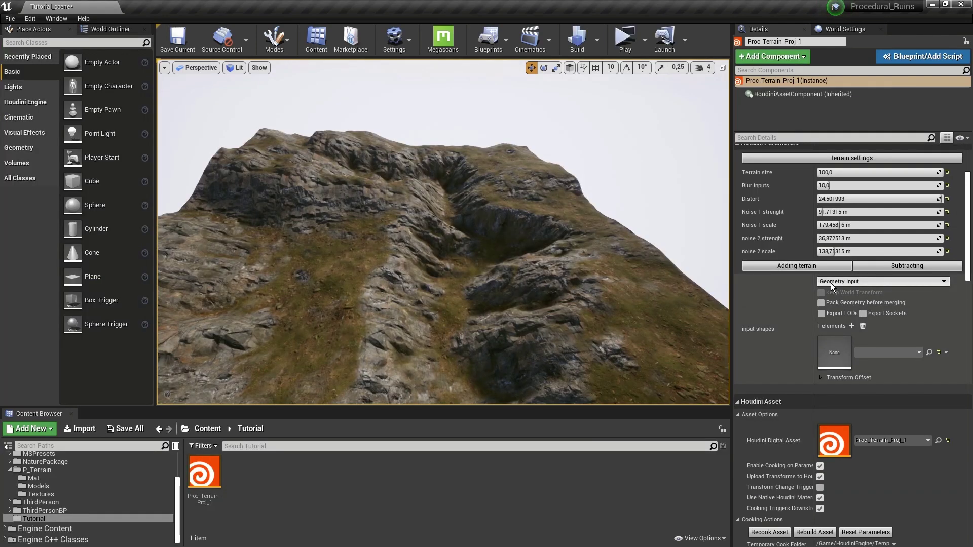
# Change the terrain asset's input shapes type to World Outliner Input.
pyautogui.click(831, 283)
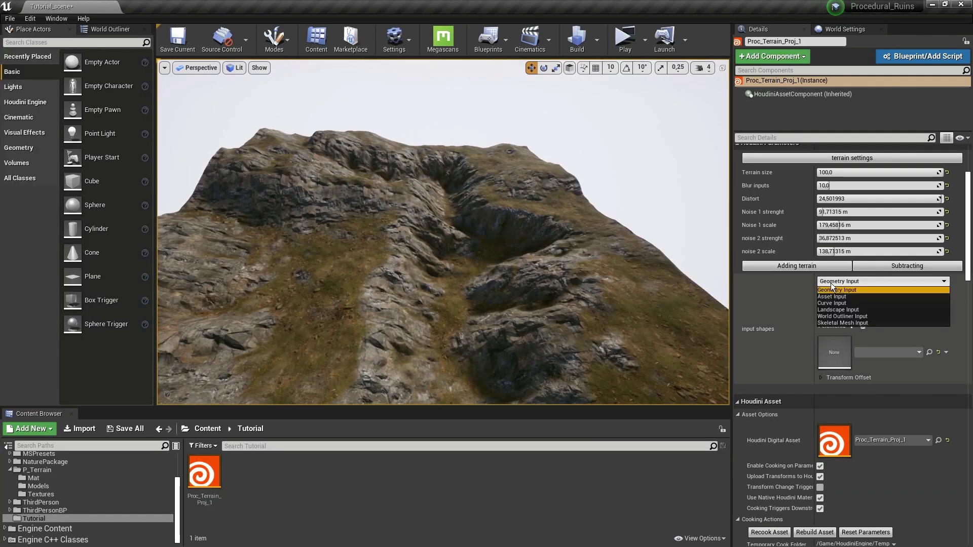
pyautogui.click(832, 317)
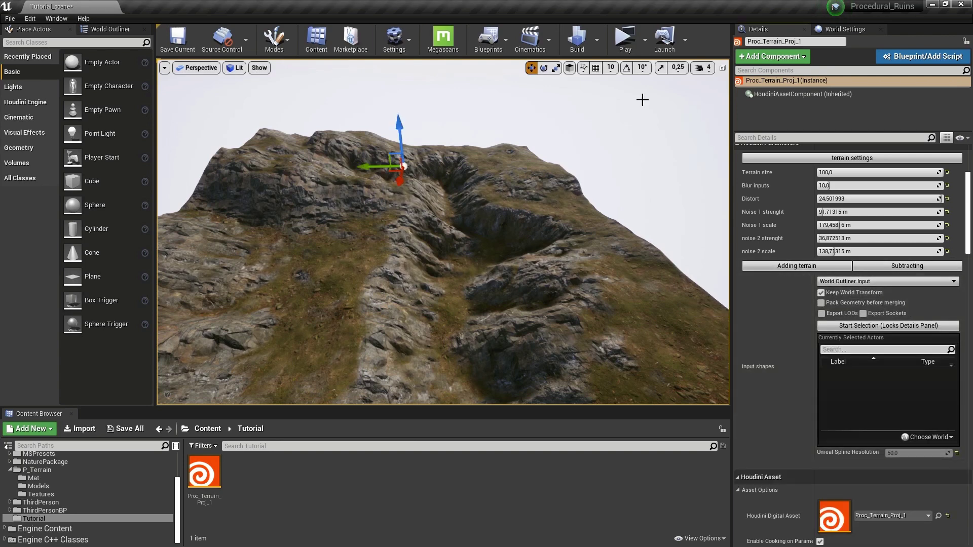
pyautogui.moveTo(613, 202)
pyautogui.mouseDown(button='right')
pyautogui.moveTo(625, 203)
pyautogui.moveTo(613, 202)
pyautogui.mouseUp(button='right')
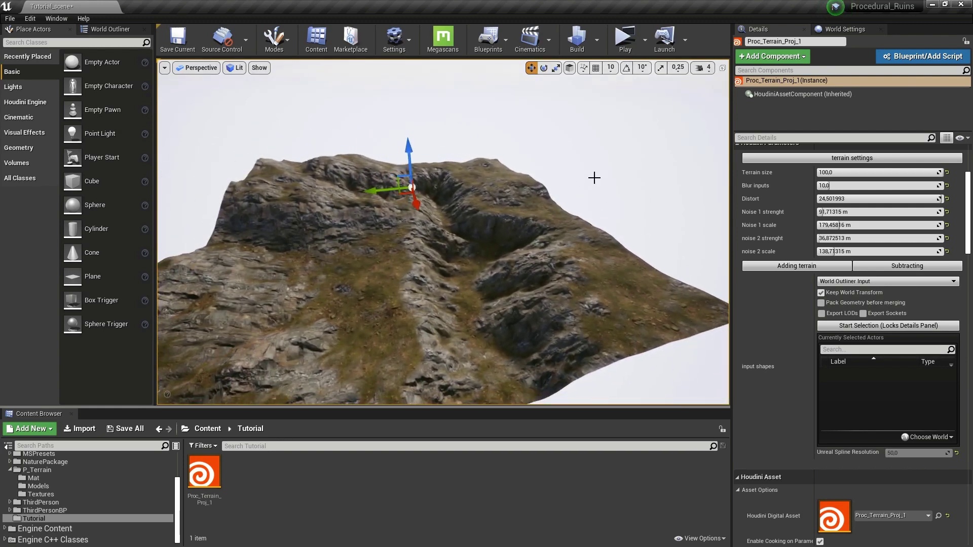
# Place a basic cube and a cone near the outer slope of the terrain.
pyautogui.moveTo(81, 181); pyautogui.dragTo(643, 218)
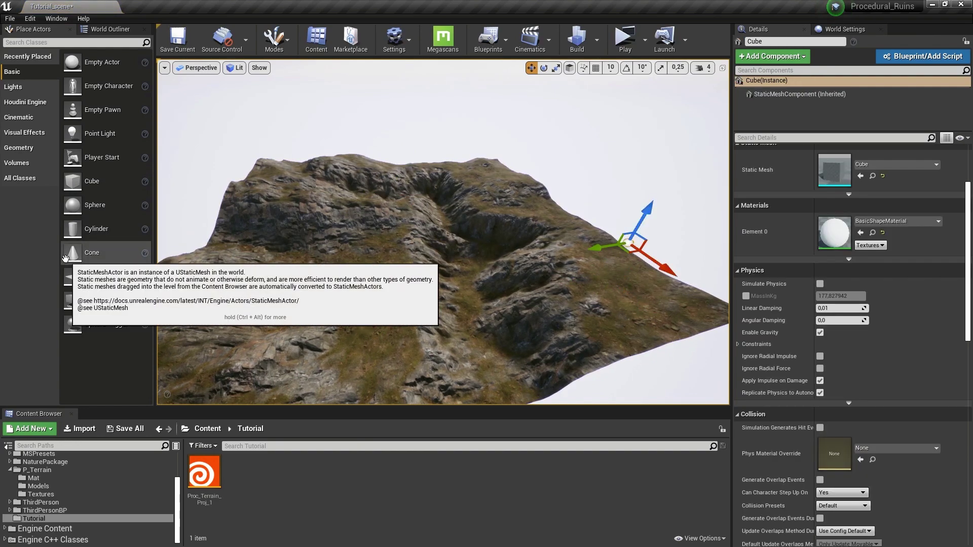
pyautogui.moveTo(70, 253); pyautogui.dragTo(643, 221)
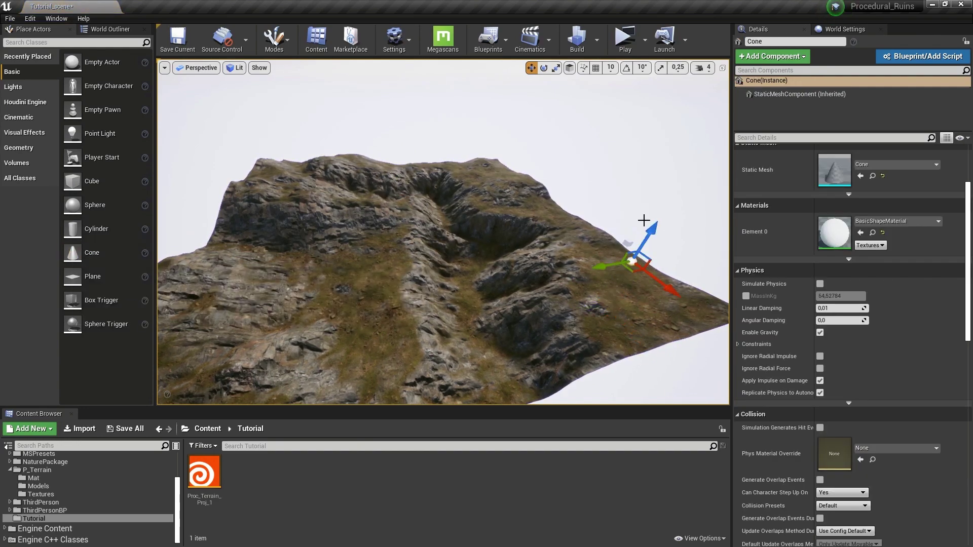
pyautogui.moveTo(643, 220); pyautogui.dragTo(691, 228, button='right')
# Enlarge the cube into a wide block and move it inward so it overlaps the terrain slope.
pyautogui.click(493, 237)
pyautogui.click(485, 234)
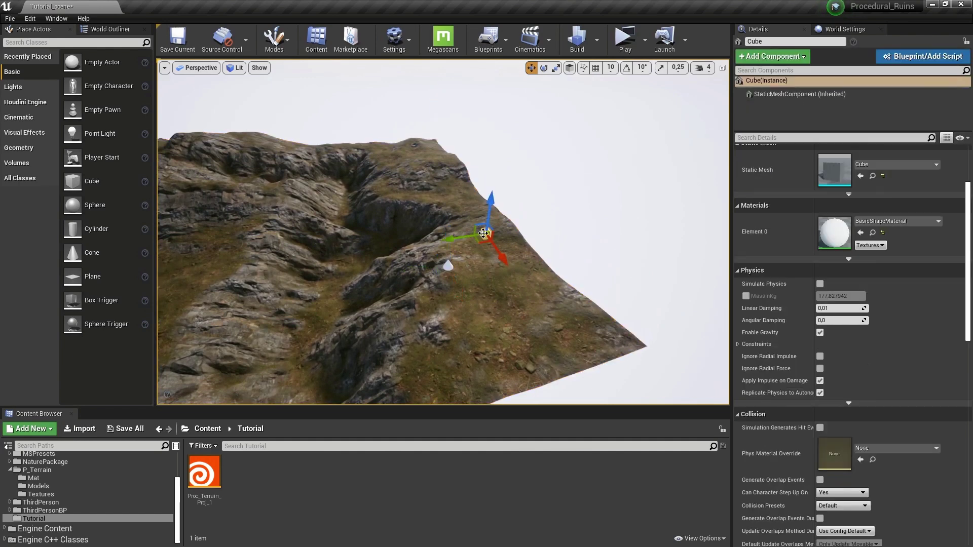
pyautogui.press('r')
pyautogui.moveTo(486, 233); pyautogui.dragTo(486, 314)
pyautogui.press('w')
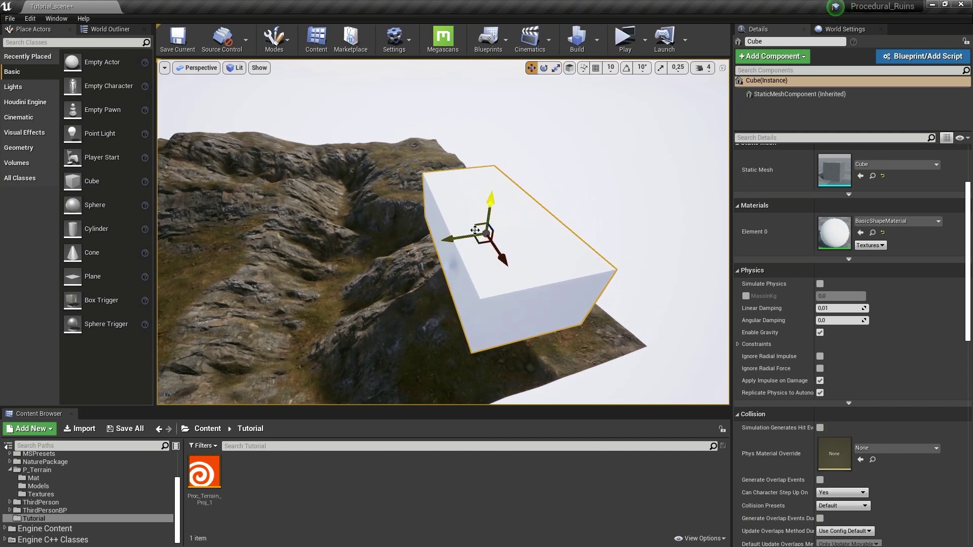
pyautogui.moveTo(482, 230); pyautogui.dragTo(417, 230)
pyautogui.press('r')
pyautogui.press('w')
# Scale up the cone and move it beyond the terrain's outer edge, beside the cube.
pyautogui.click(450, 267)
pyautogui.press('r')
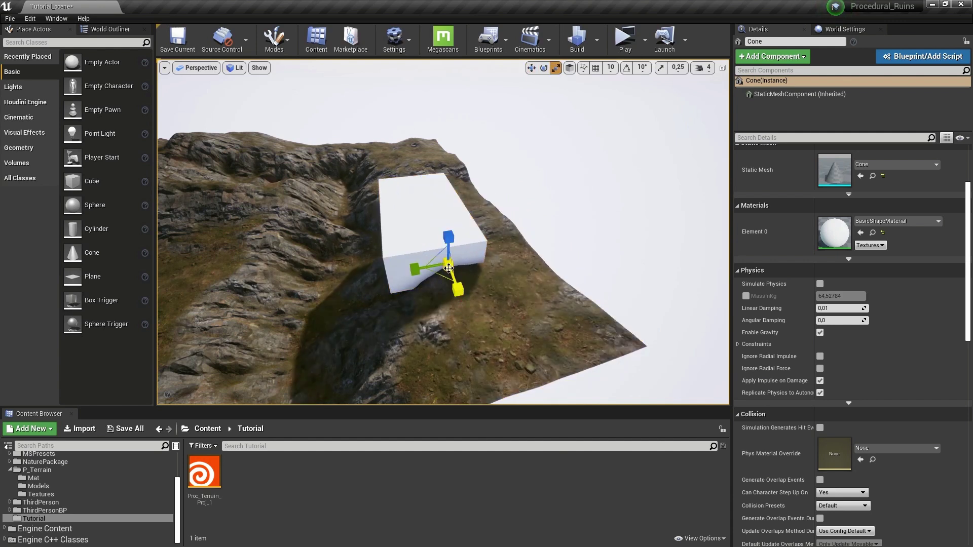
pyautogui.moveTo(447, 264); pyautogui.dragTo(461, 244)
pyautogui.press('w')
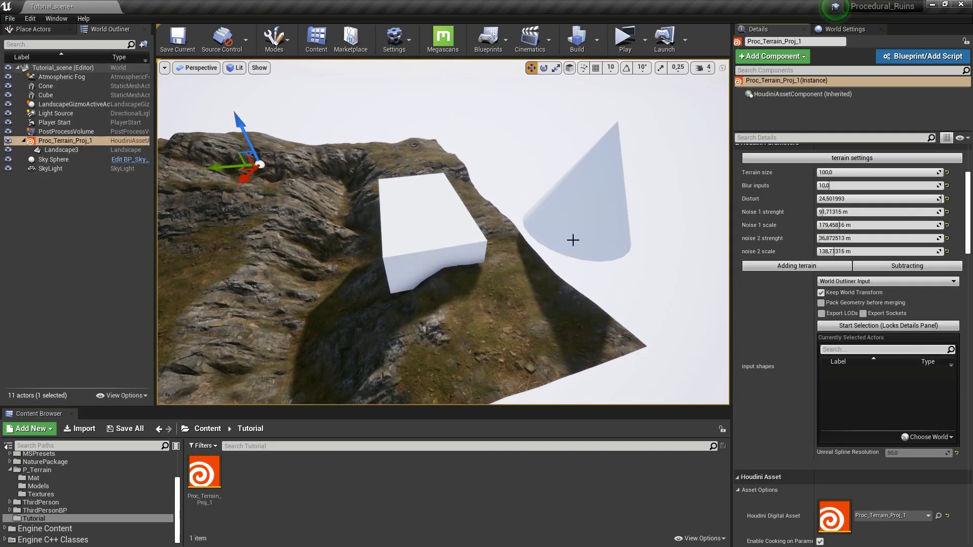
# Assign the cube and cone as the terrain asset's input shapes using the current selection.
pyautogui.moveTo(573, 240); pyautogui.dragTo(578, 235, button='right')
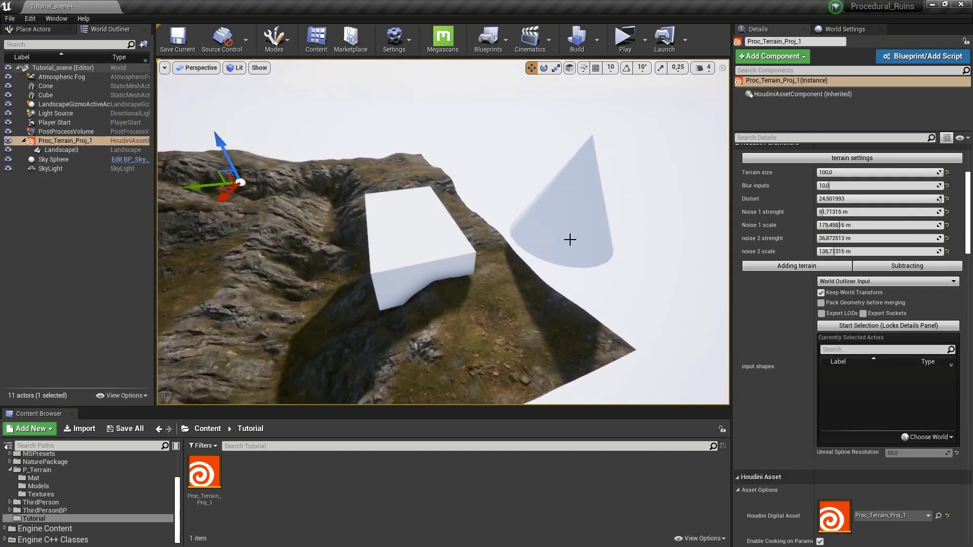
pyautogui.click(847, 327)
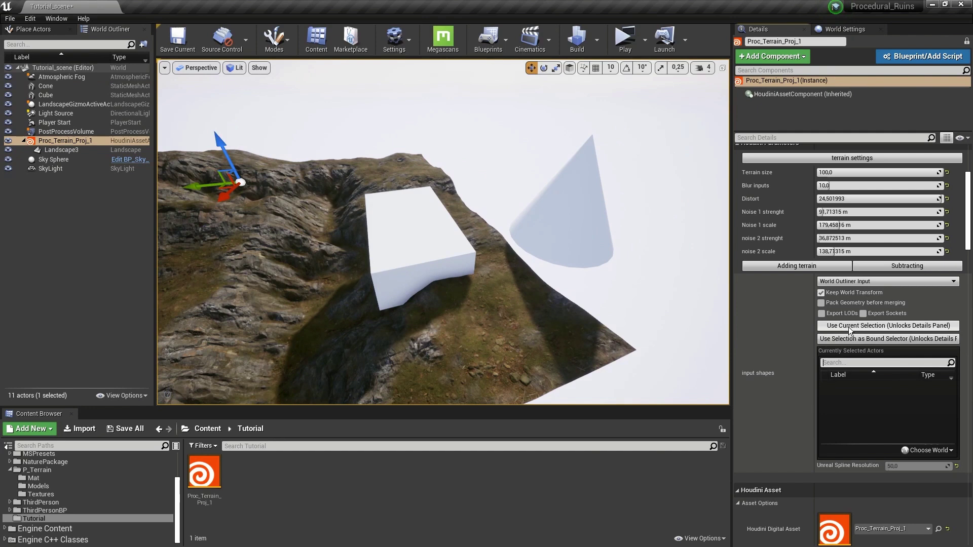
pyautogui.click(427, 272)
pyautogui.keyDown('ctrl'); pyautogui.click(574, 208); pyautogui.keyUp('ctrl')
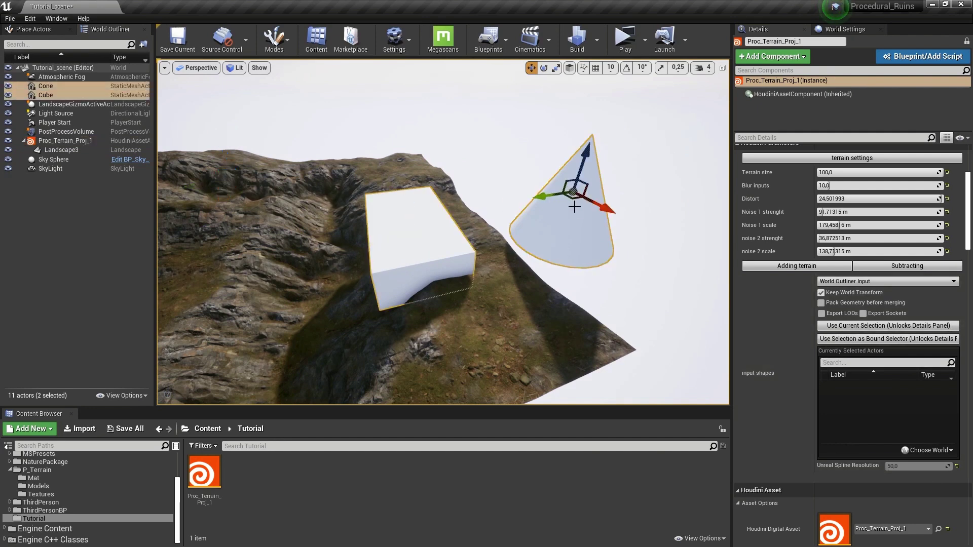
pyautogui.click(853, 328)
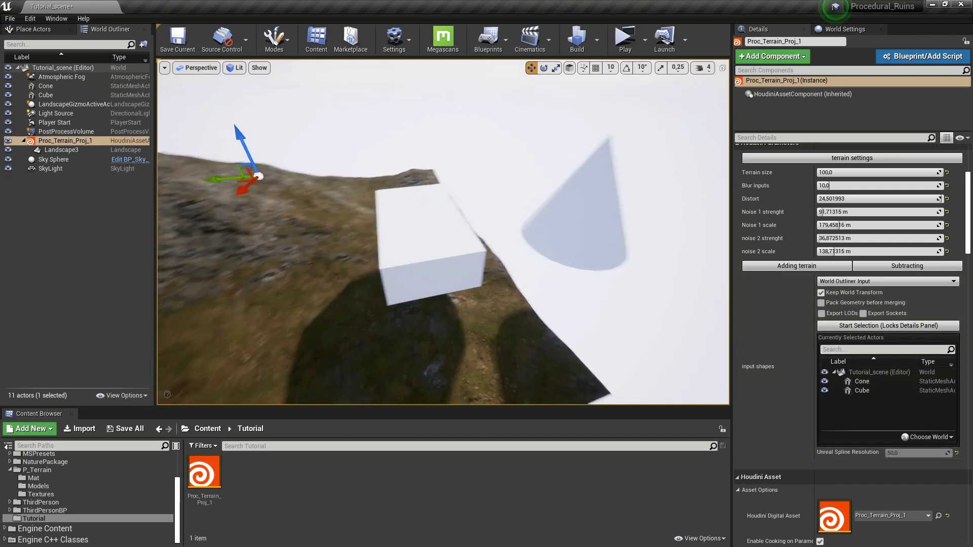
# Inspect the terrain around the cube and reset the terrain asset's noise 2 strength to its default of 5 m.
pyautogui.moveTo(442, 232); pyautogui.dragTo(436, 216, button='right')
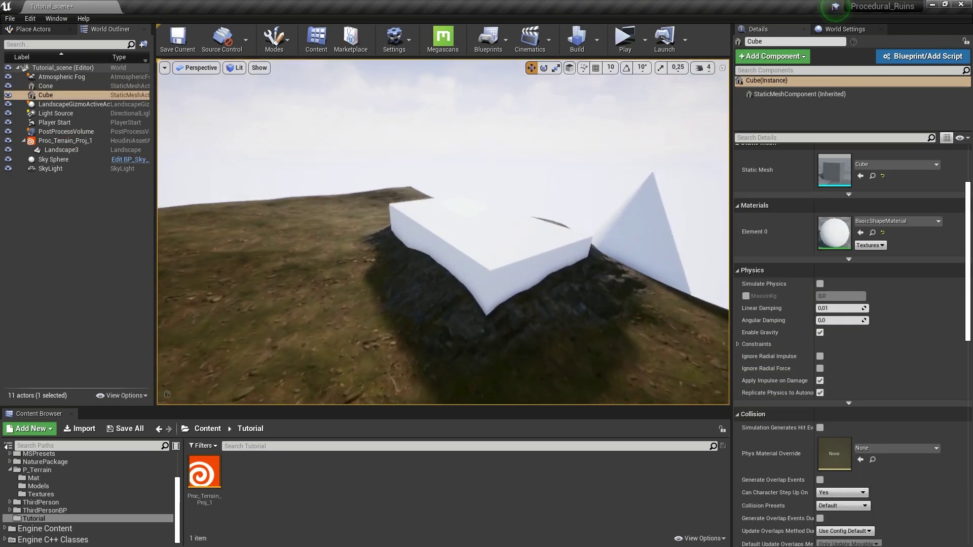
pyautogui.moveTo(443, 232); pyautogui.dragTo(430, 242, button='right')
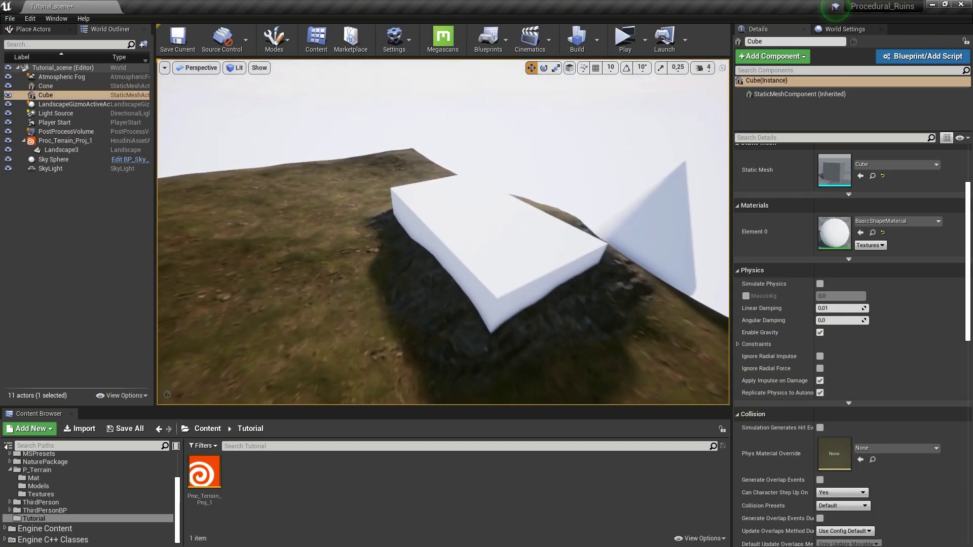
pyautogui.moveTo(501, 145)
pyautogui.mouseDown(button='right')
pyautogui.moveTo(518, 155)
pyautogui.moveTo(502, 146)
pyautogui.mouseUp(button='right')
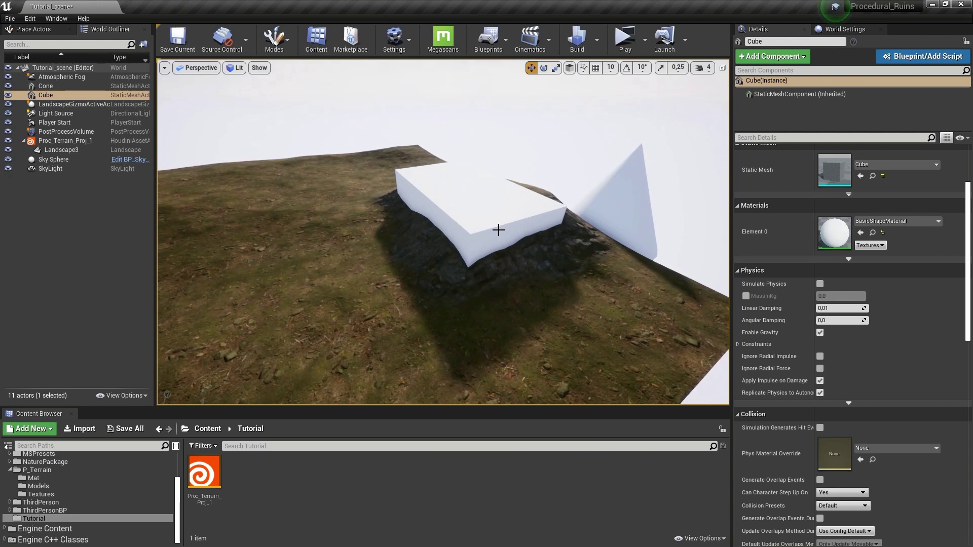
pyautogui.doubleClick(65, 140)
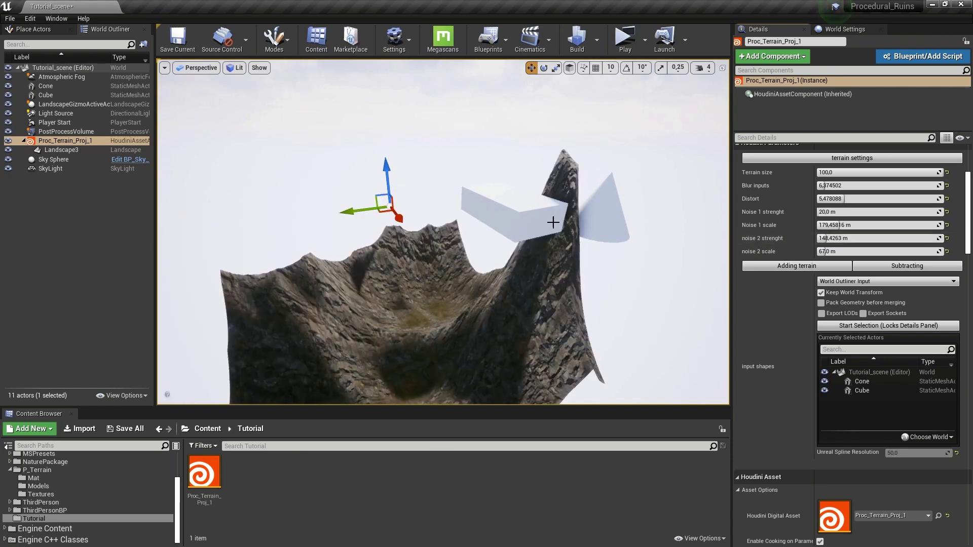
pyautogui.moveTo(489, 234); pyautogui.dragTo(552, 254, button='right')
pyautogui.moveTo(532, 220); pyautogui.dragTo(532, 220, button='right')
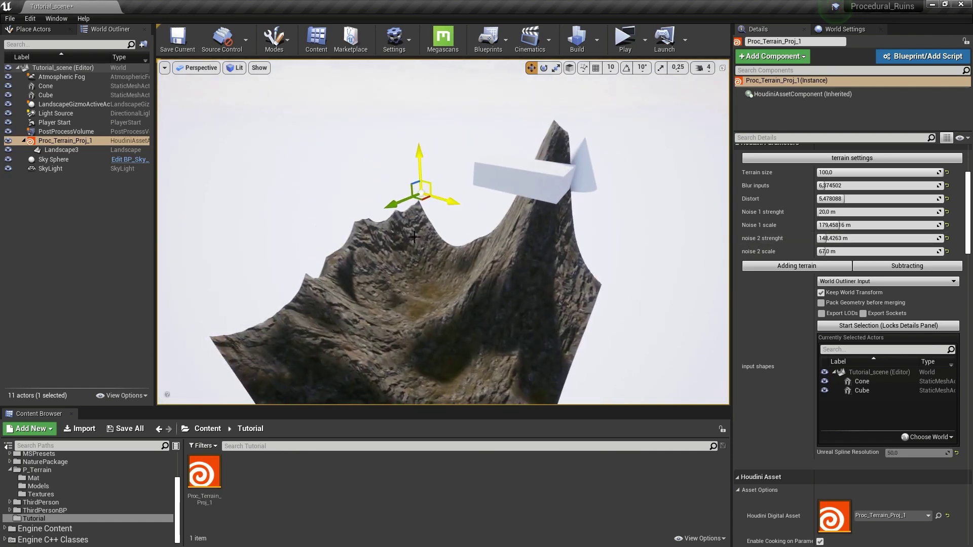
pyautogui.moveTo(413, 237); pyautogui.dragTo(538, 186, button='right')
pyautogui.moveTo(549, 204)
pyautogui.mouseDown(button='right')
pyautogui.moveTo(603, 248)
pyautogui.moveTo(597, 228)
pyautogui.moveTo(549, 204)
pyautogui.mouseUp(button='right')
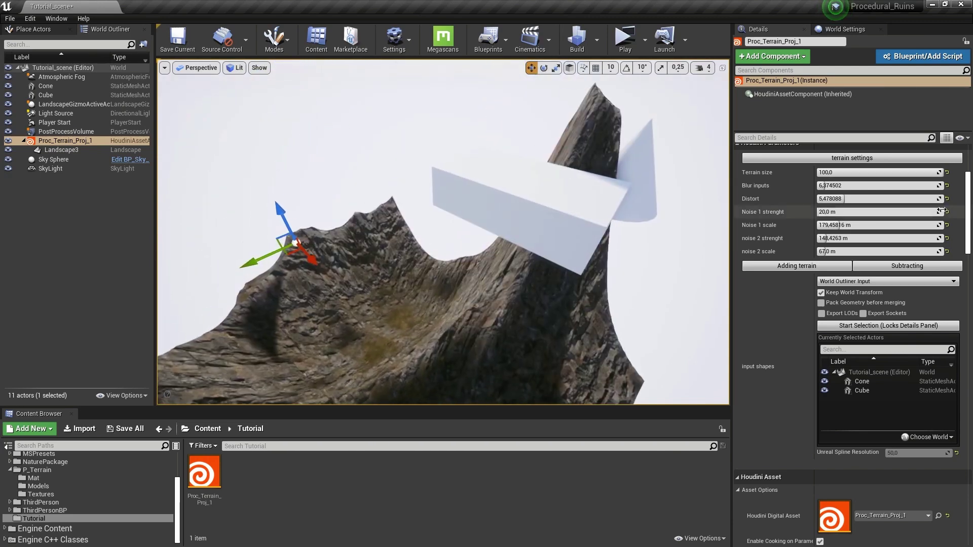
pyautogui.click(947, 239)
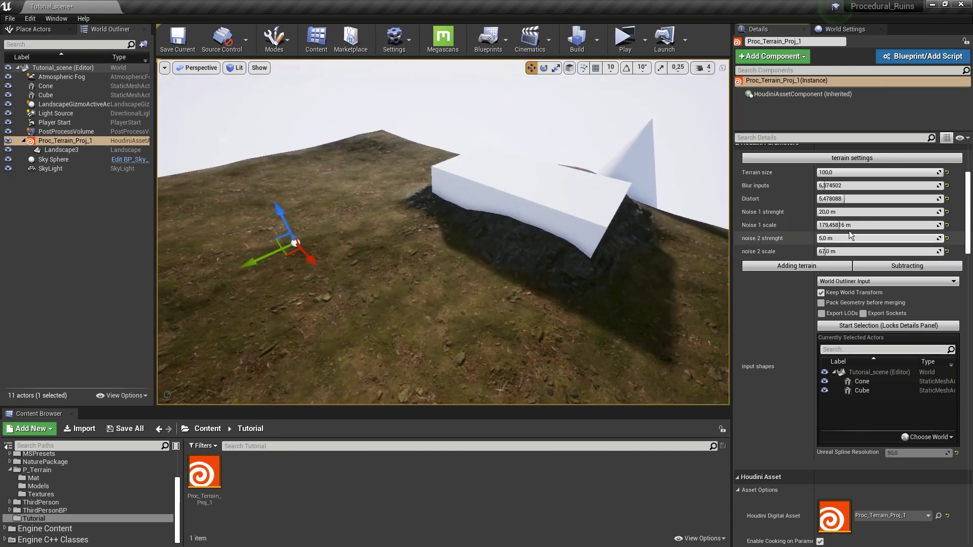
# Set the cube's collision preset to NoCollision.
pyautogui.moveTo(573, 228); pyautogui.dragTo(471, 172, button='right')
pyautogui.moveTo(456, 301); pyautogui.dragTo(490, 290, button='right')
pyautogui.moveTo(557, 295); pyautogui.dragTo(537, 292, button='right')
pyautogui.moveTo(418, 278); pyautogui.dragTo(495, 217, button='right')
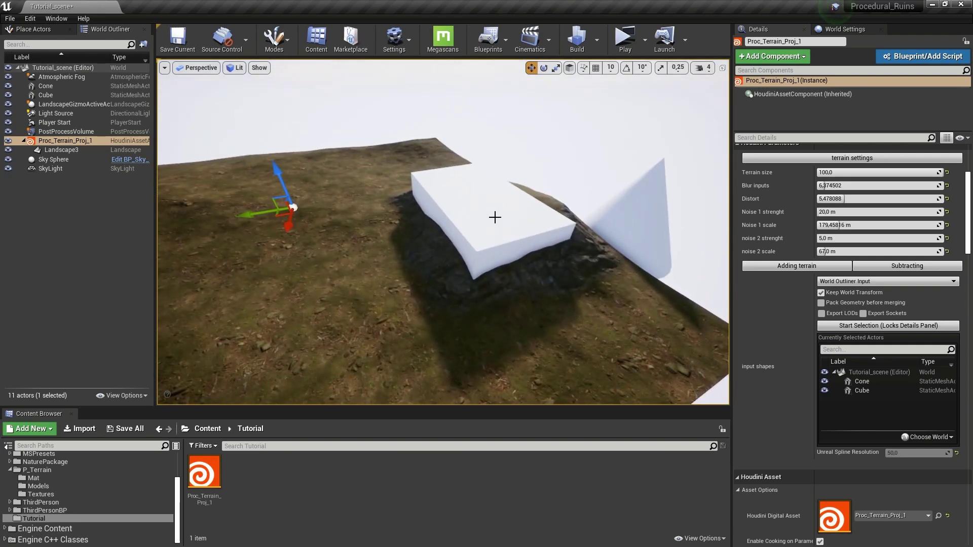
pyautogui.click(495, 217)
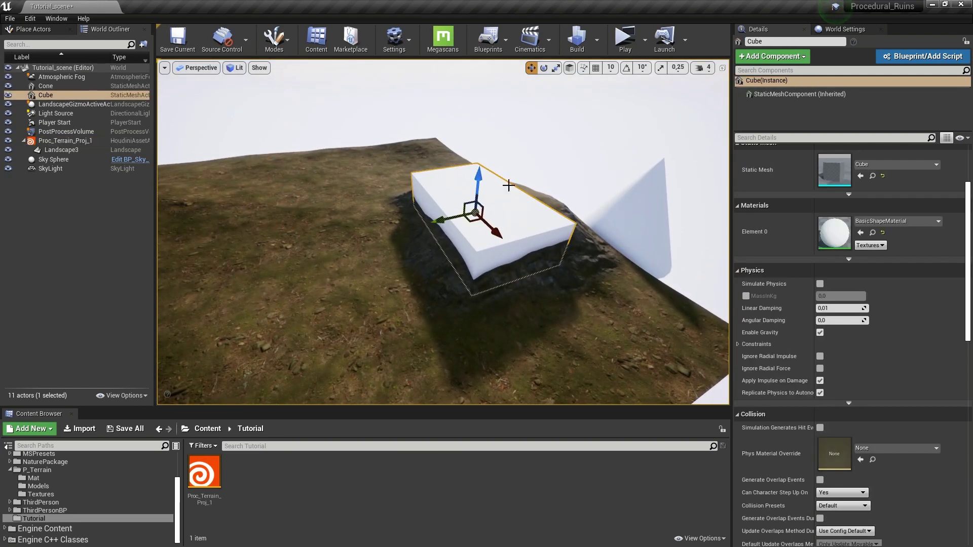
pyautogui.scroll(-6, 865, 347)
pyautogui.scroll(6, 865, 348)
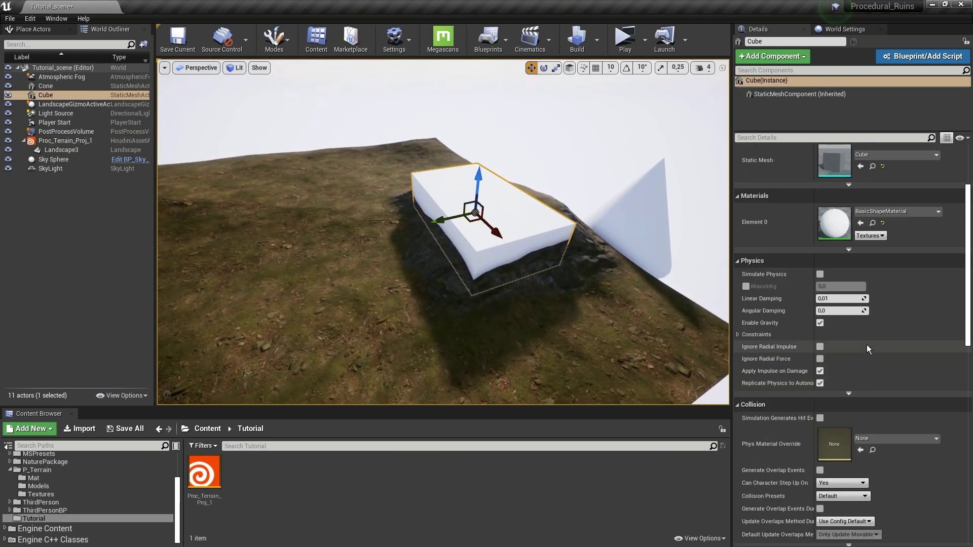
pyautogui.scroll(-3, 866, 336)
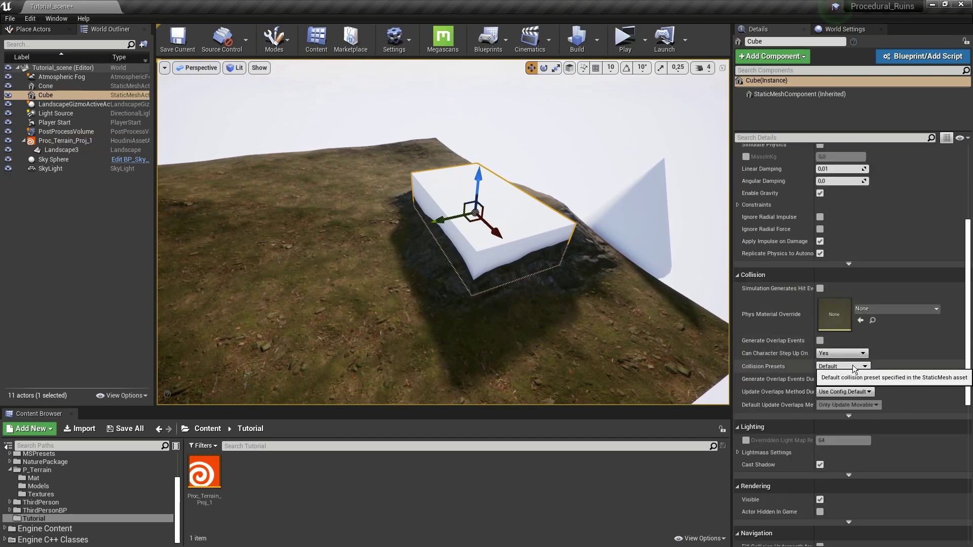
pyautogui.click(852, 365)
pyautogui.click(842, 390)
# Enable Actor Hidden In Game in the cube's rendering settings.
pyautogui.scroll(-3, 840, 364)
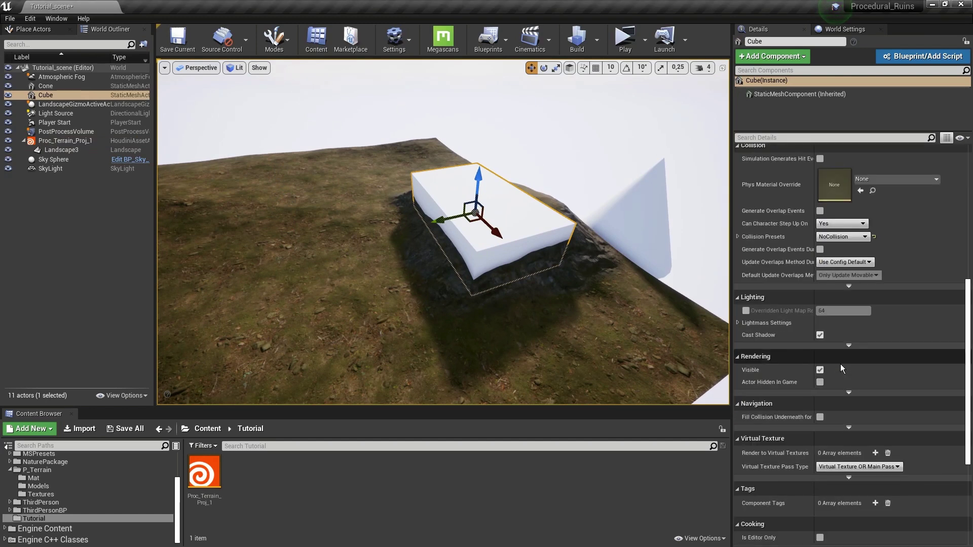
pyautogui.scroll(-4, 840, 364)
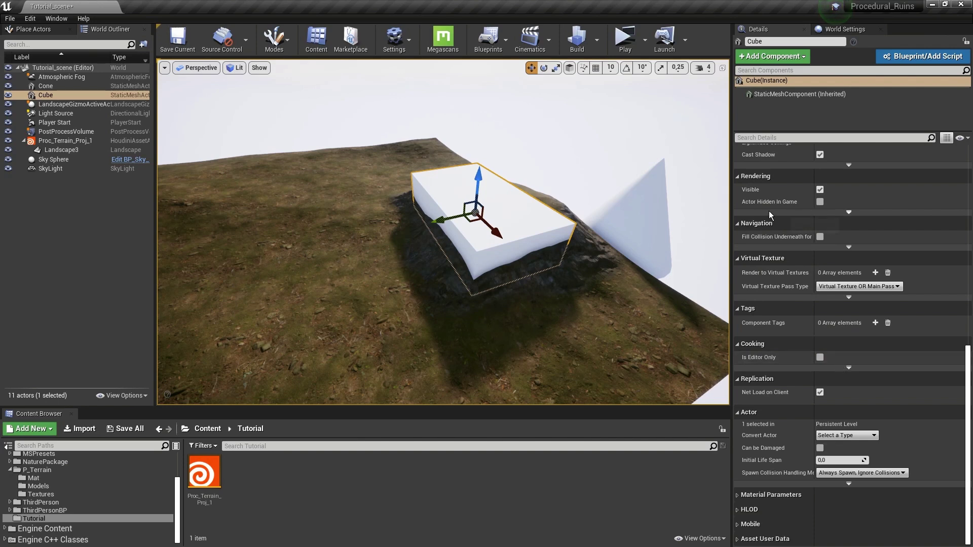
pyautogui.click(820, 202)
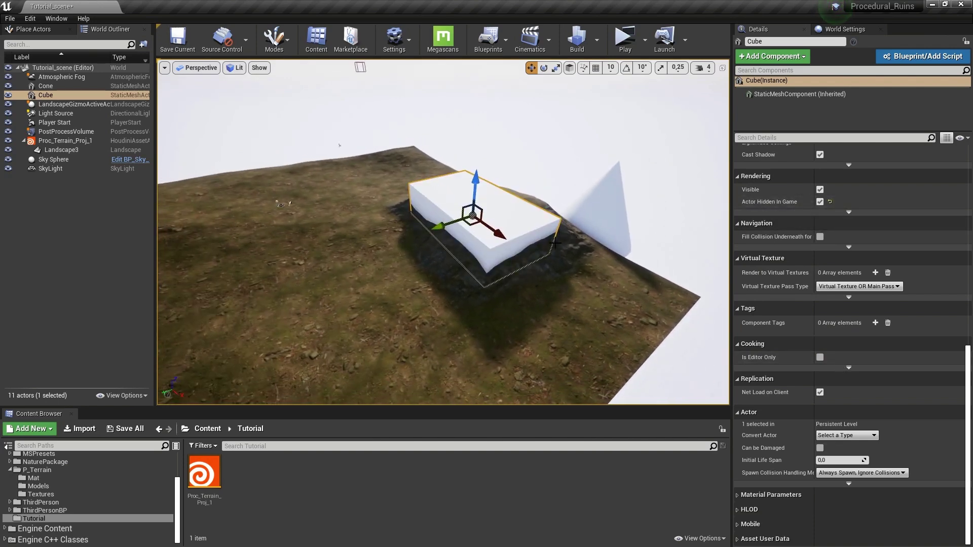
# Toggle game view on and off repeatedly to compare the terrain with and without the cube.
pyautogui.press('g')
pyautogui.press('g')
pyautogui.press('g')
pyautogui.press('g')
pyautogui.press('g')
pyautogui.press('g')
pyautogui.press('g')
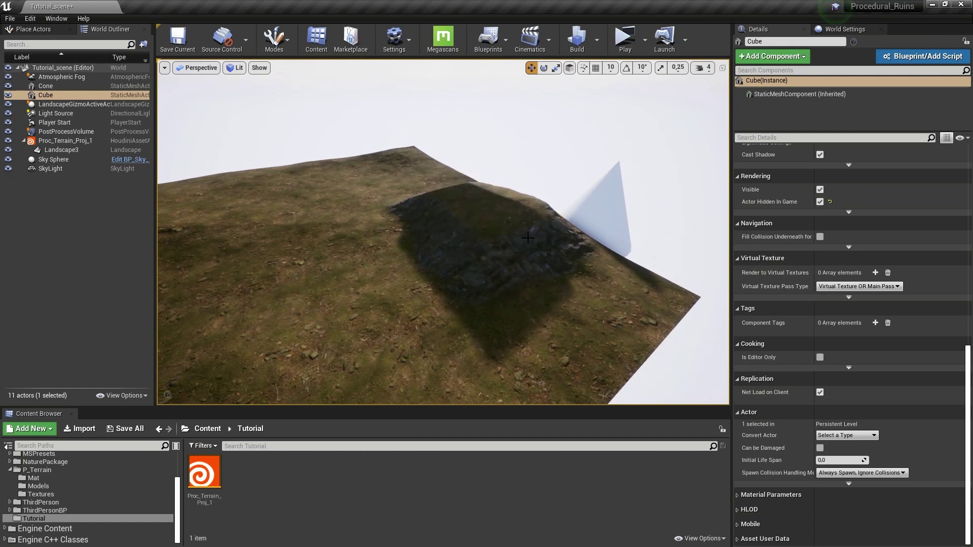
pyautogui.press('g')
pyautogui.press('g')
pyautogui.press('g')
pyautogui.press('g')
pyautogui.press('g')
pyautogui.press('g')
pyautogui.press('g')
pyautogui.press('g')
pyautogui.press('g')
# Disable Cast Shadow for the cube and check the shaded terrain beneath it.
pyautogui.scroll(3, 828, 214)
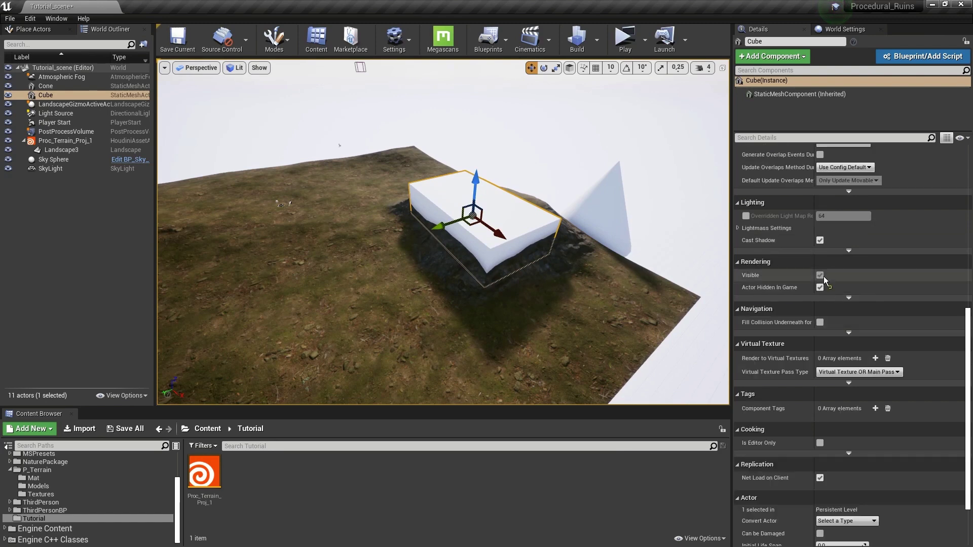
pyautogui.click(819, 240)
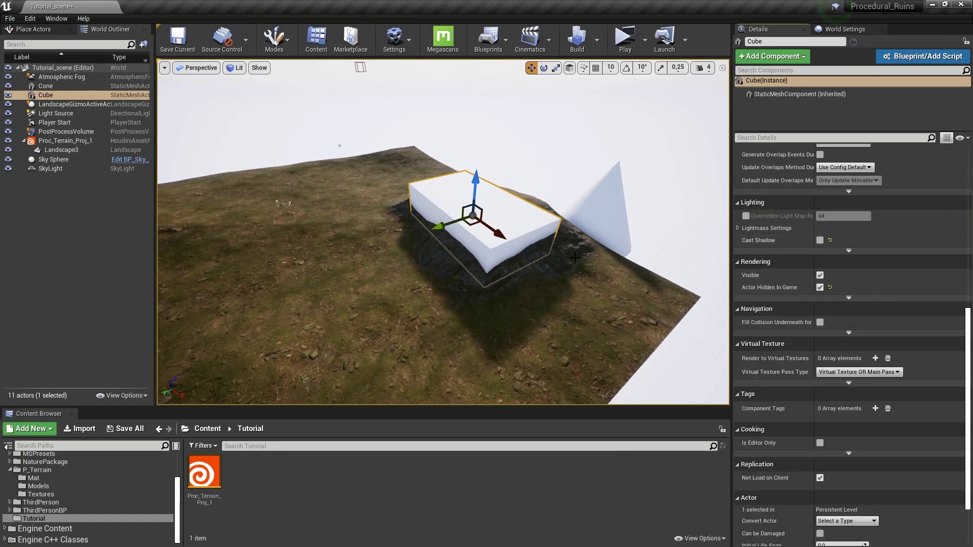
pyautogui.moveTo(542, 263); pyautogui.dragTo(543, 262, button='right')
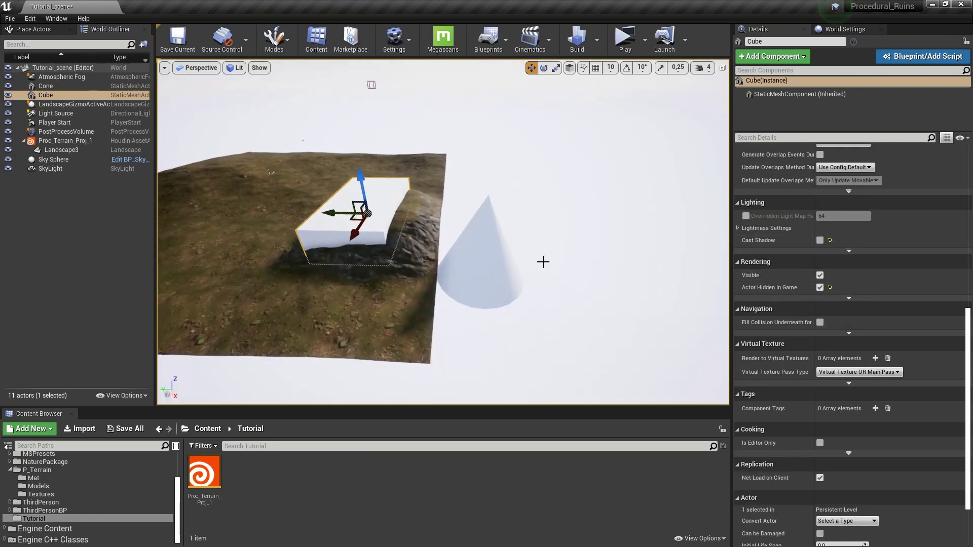
# Move the cone onto the landscape beside the cube's raised area and adjust its scale.
pyautogui.click(468, 265)
pyautogui.moveTo(467, 265); pyautogui.dragTo(467, 265, button='right')
pyautogui.moveTo(549, 261); pyautogui.dragTo(264, 268)
pyautogui.moveTo(417, 232); pyautogui.dragTo(417, 232, button='right')
pyautogui.press('r')
pyautogui.moveTo(456, 230); pyautogui.dragTo(462, 231)
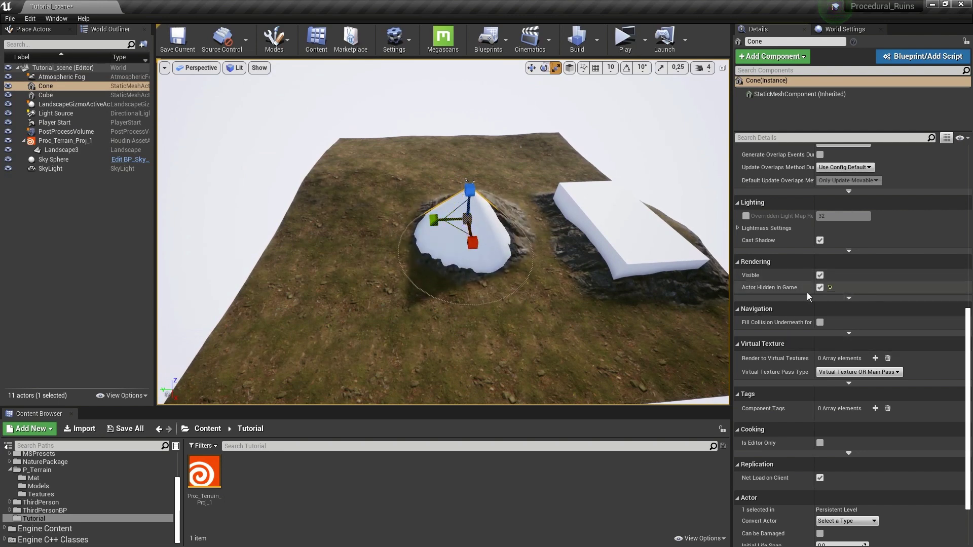
# Disable Cast Shadow for the cone and set its collision preset to NoCollision.
pyautogui.click(819, 240)
pyautogui.scroll(4, 816, 248)
pyautogui.scroll(4, 813, 257)
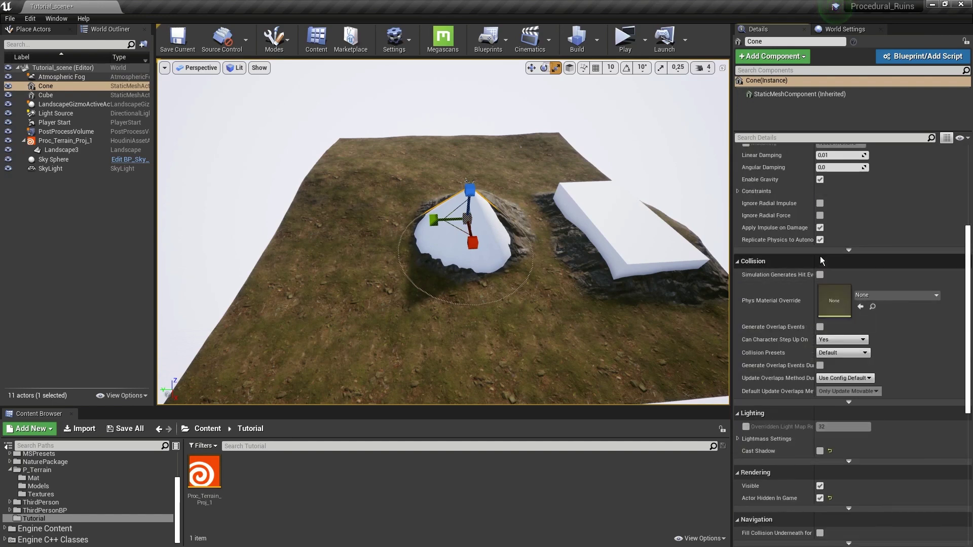
pyautogui.click(828, 353)
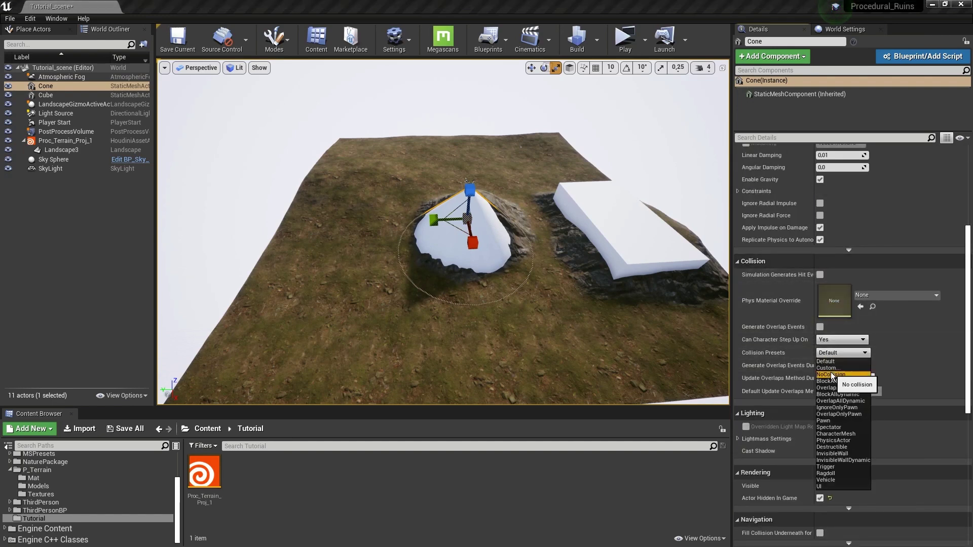
pyautogui.click(830, 375)
# Move the cone to the terrain's far edge, away from the cube, and inspect the reshaped landscape in game view.
pyautogui.press('w')
pyautogui.press('g')
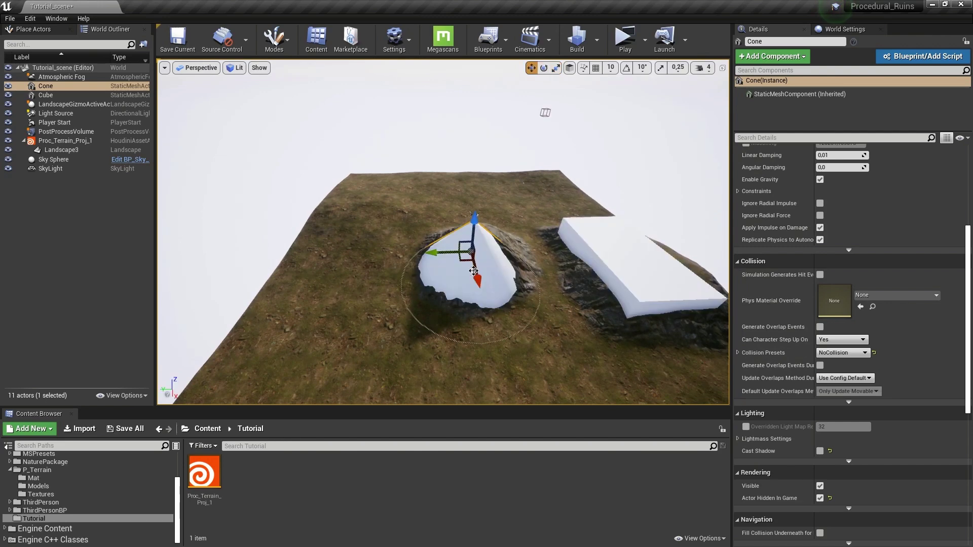
pyautogui.moveTo(460, 260); pyautogui.dragTo(329, 163)
pyautogui.press('g')
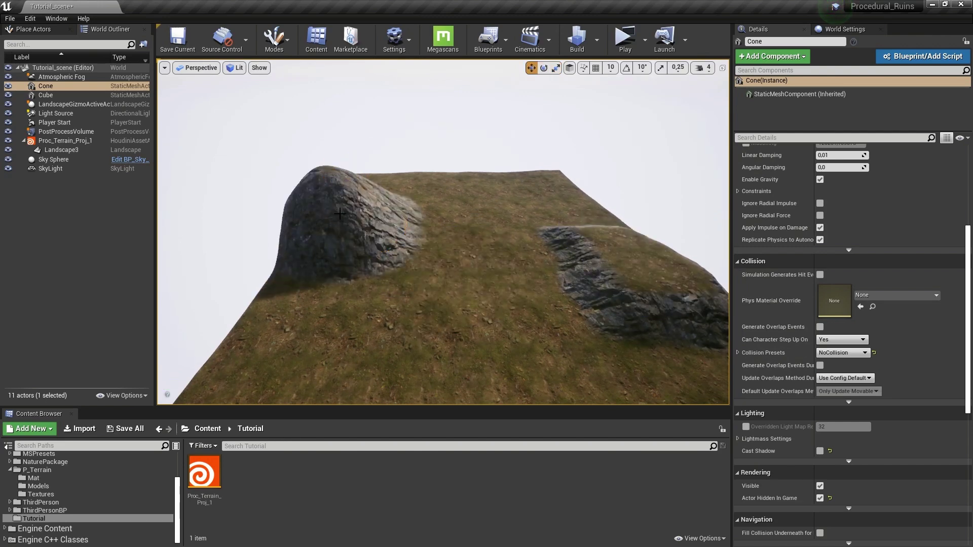
pyautogui.keyDown('alt'); pyautogui.moveTo(340, 213); pyautogui.dragTo(484, 225); pyautogui.keyUp('alt')
pyautogui.press('g')
pyautogui.press('g')
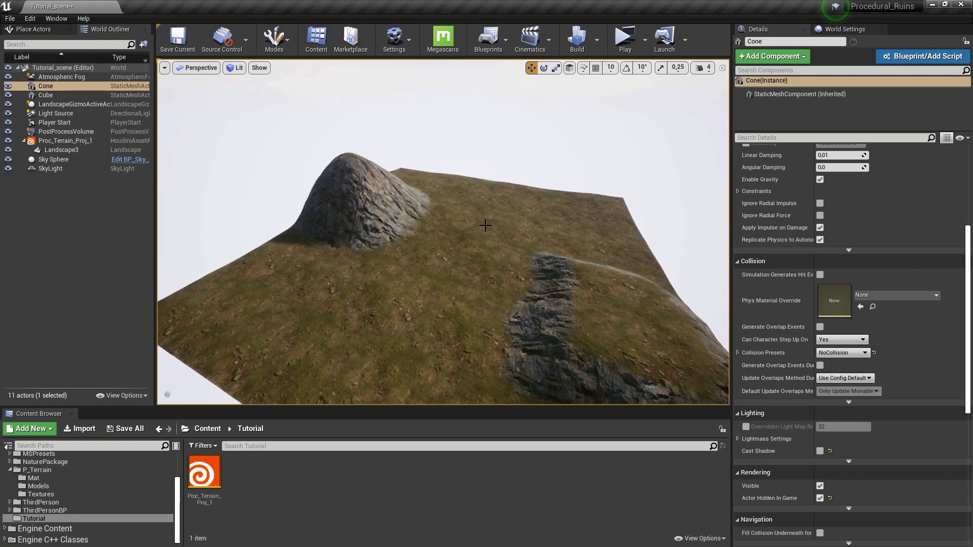
pyautogui.moveTo(485, 226); pyautogui.dragTo(485, 225, button='right')
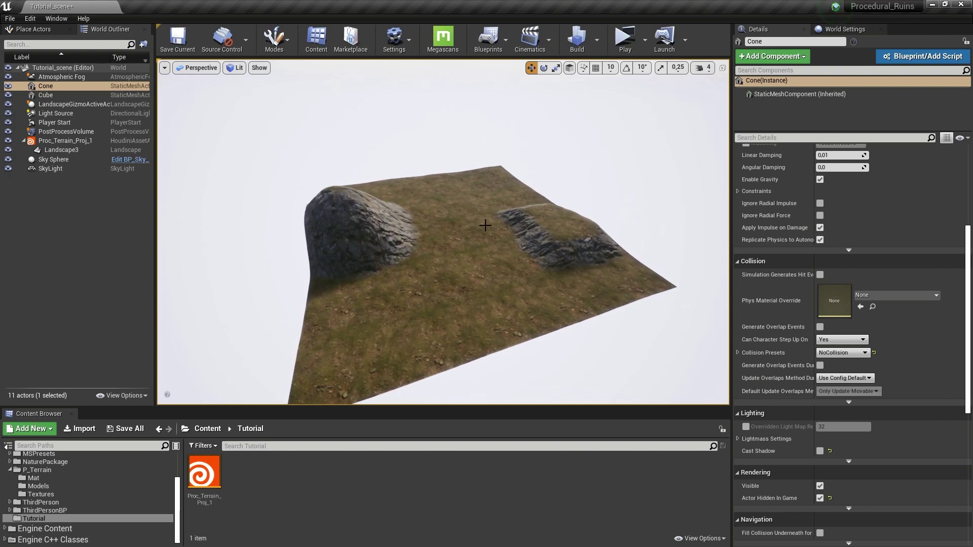